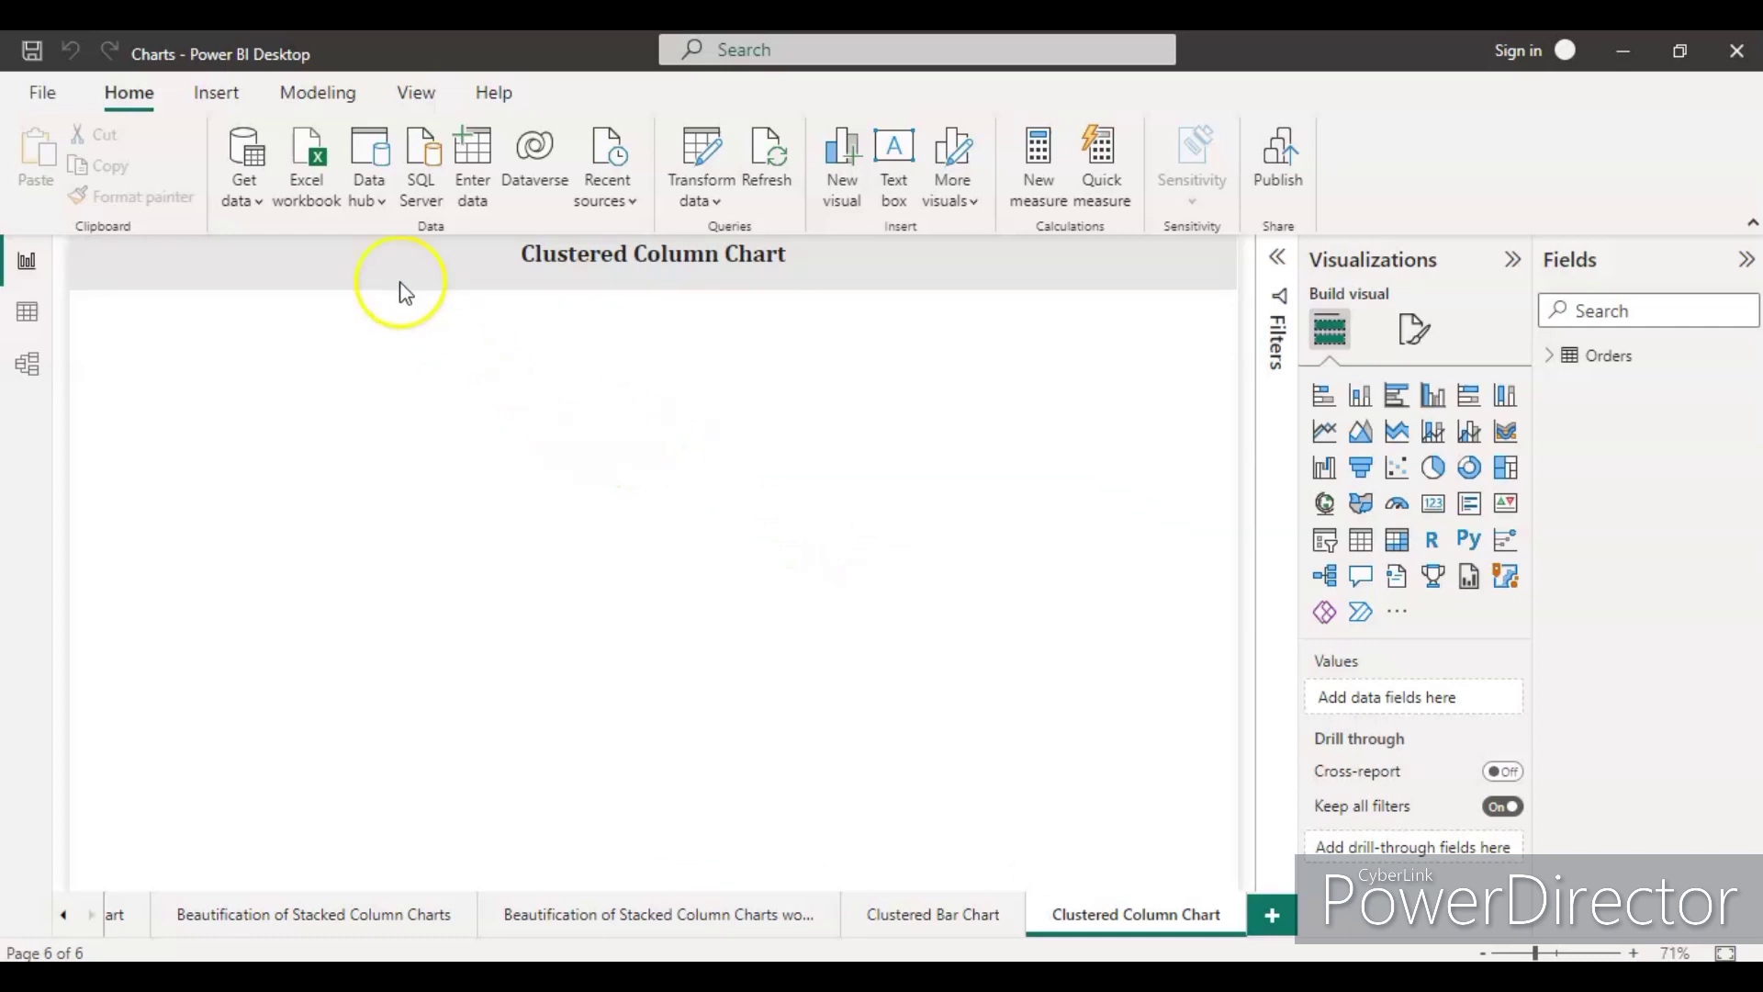
# Step: Open the Financial Sample workbook through the Excel workbook data import
pyautogui.click(307, 161)
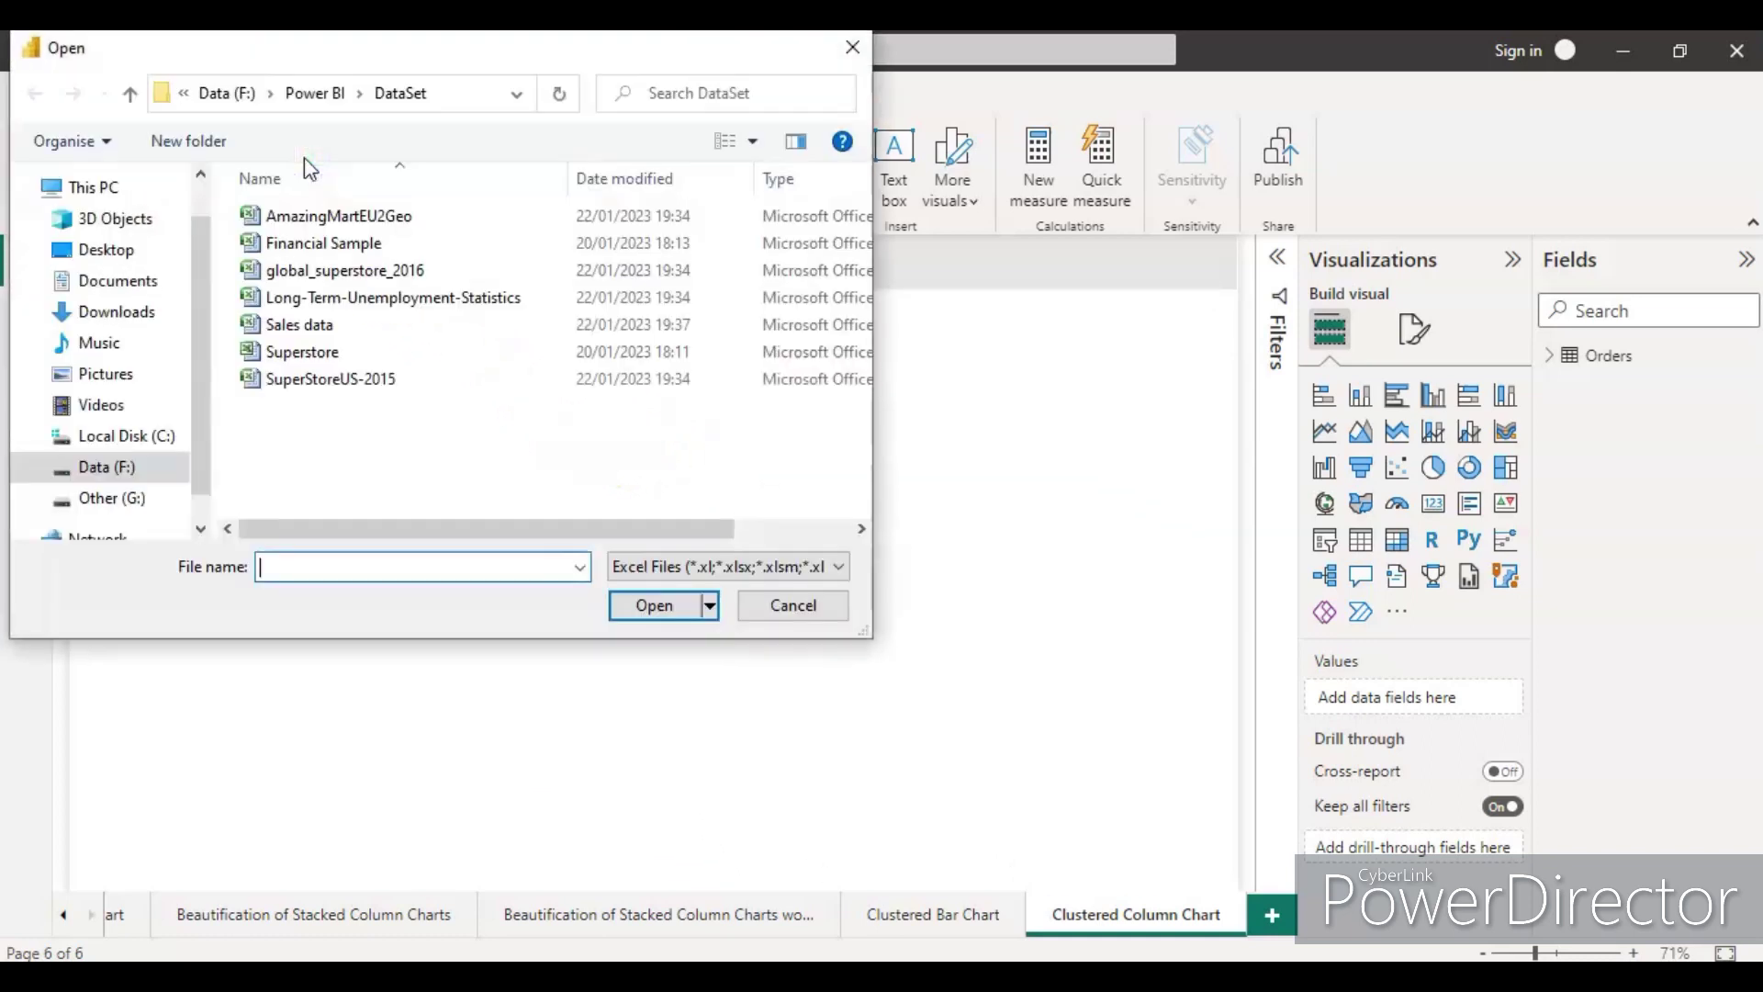
pyautogui.click(303, 248)
pyautogui.click(650, 605)
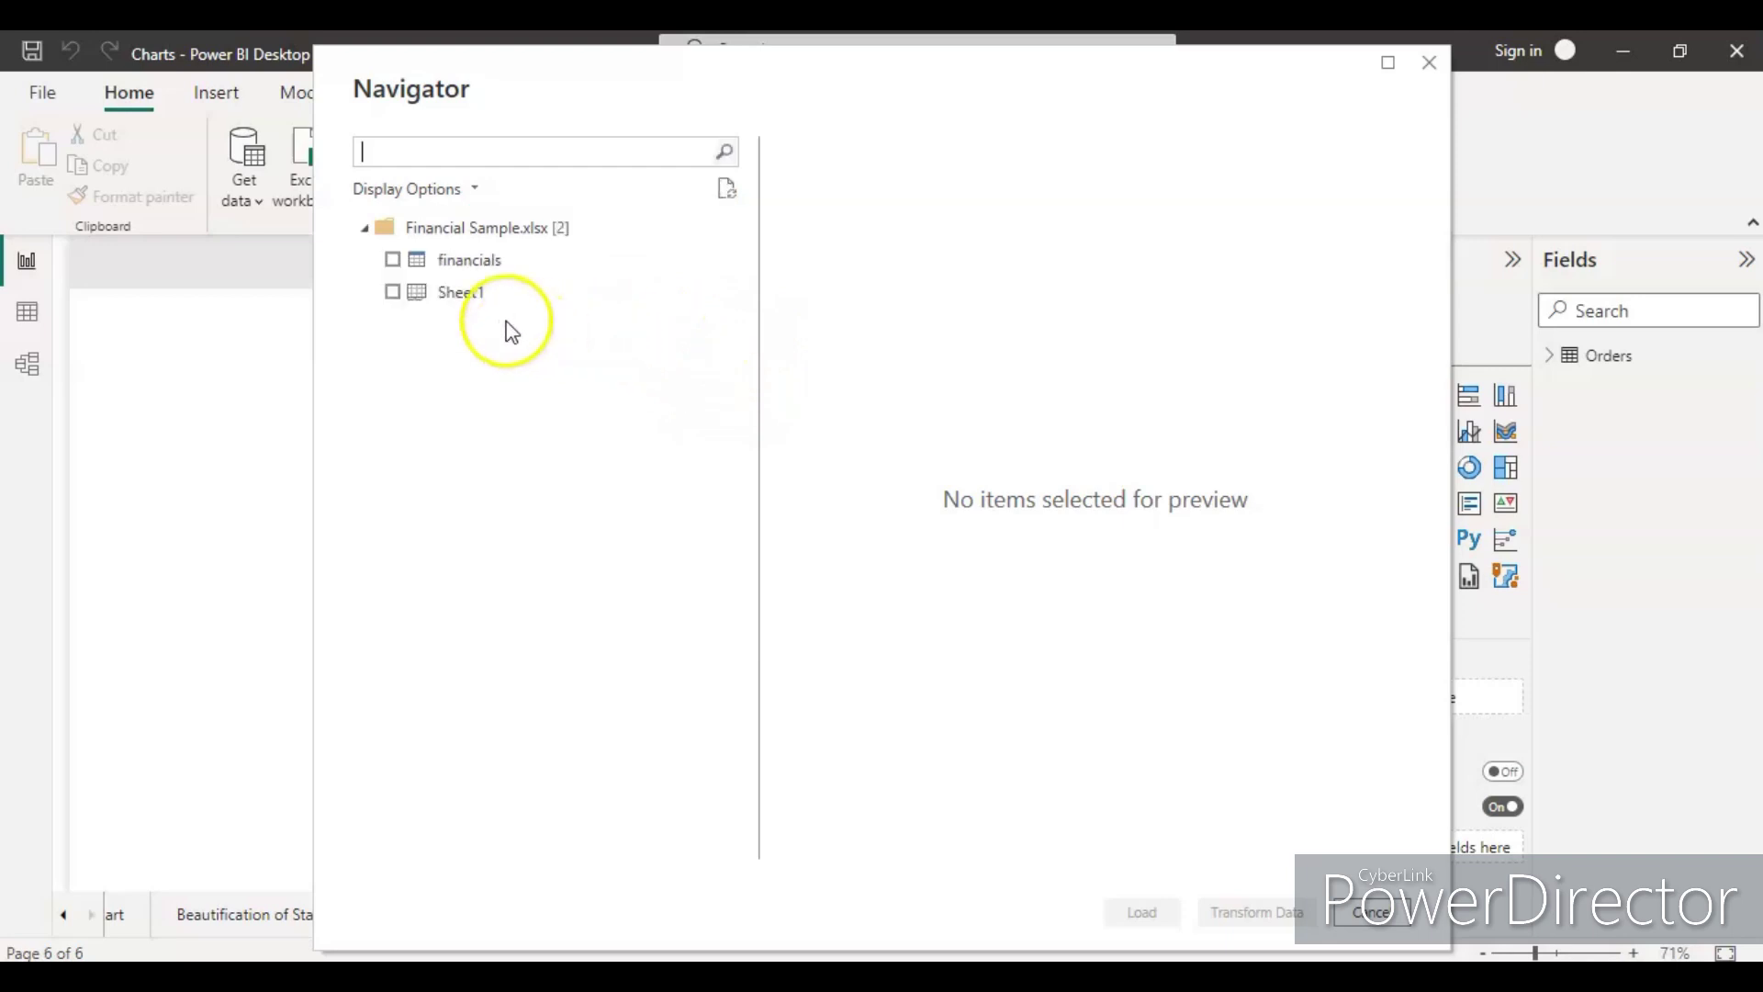
# Step: Load the financials table, list its columns in the Fields pane, and switch to Data view
pyautogui.click(393, 260)
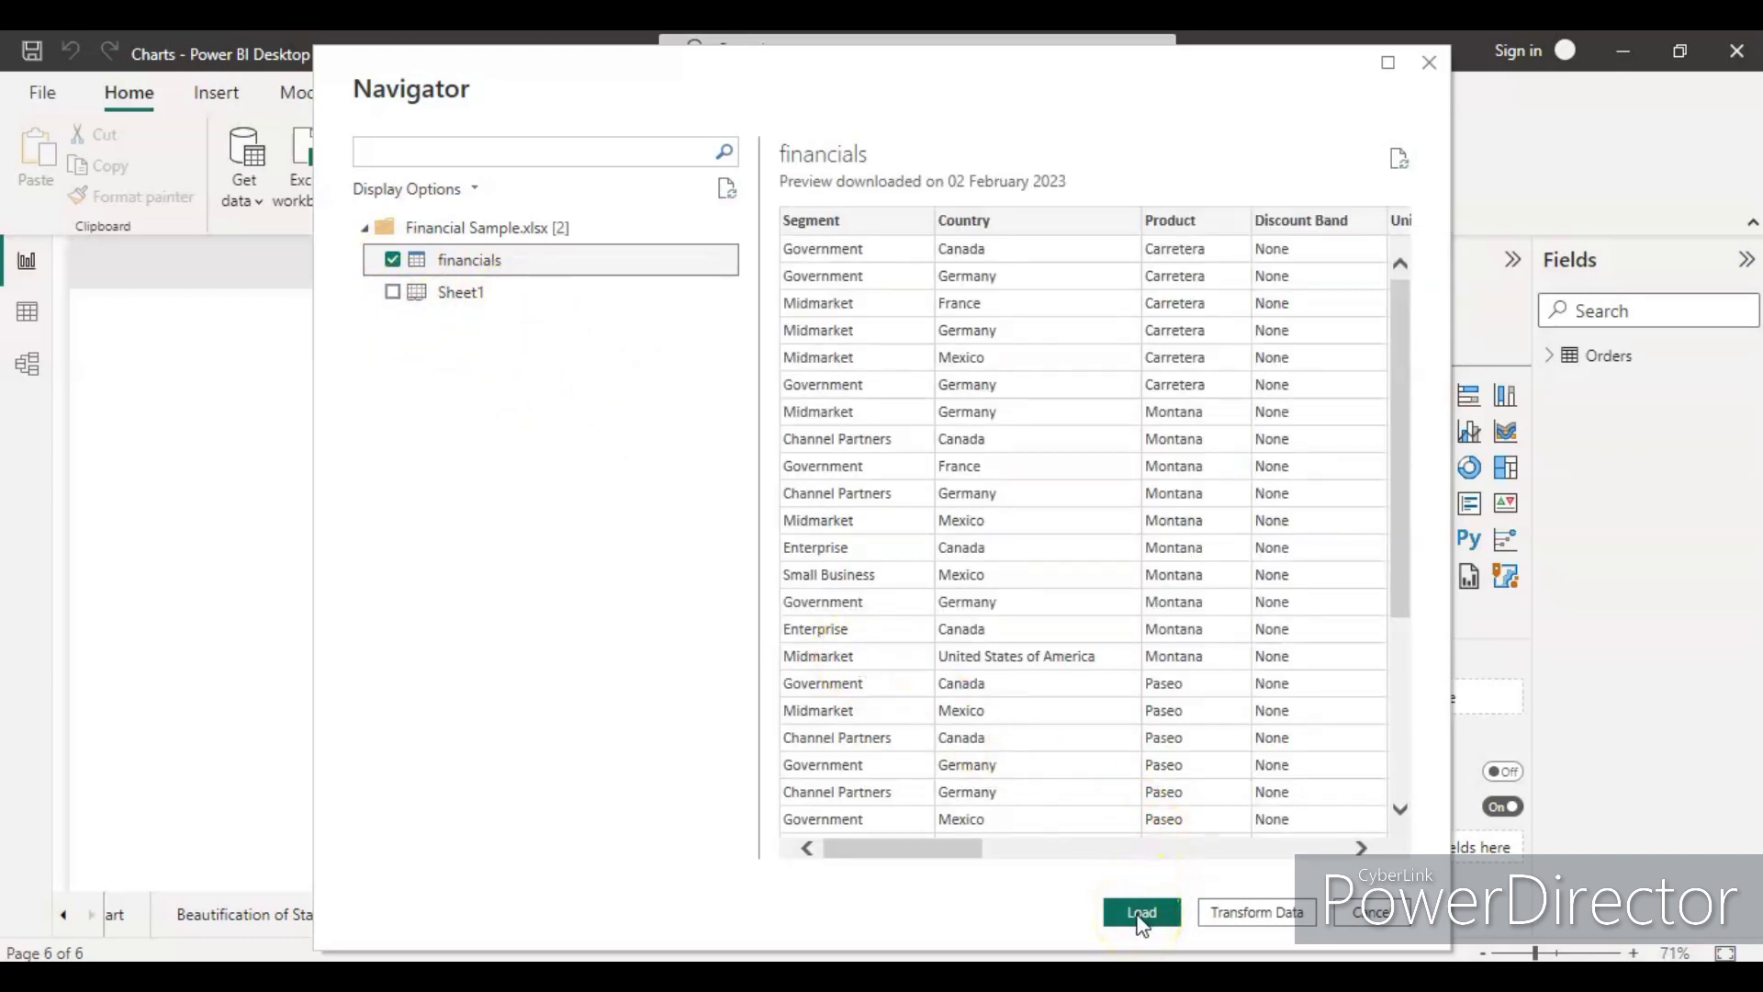
pyautogui.click(1141, 913)
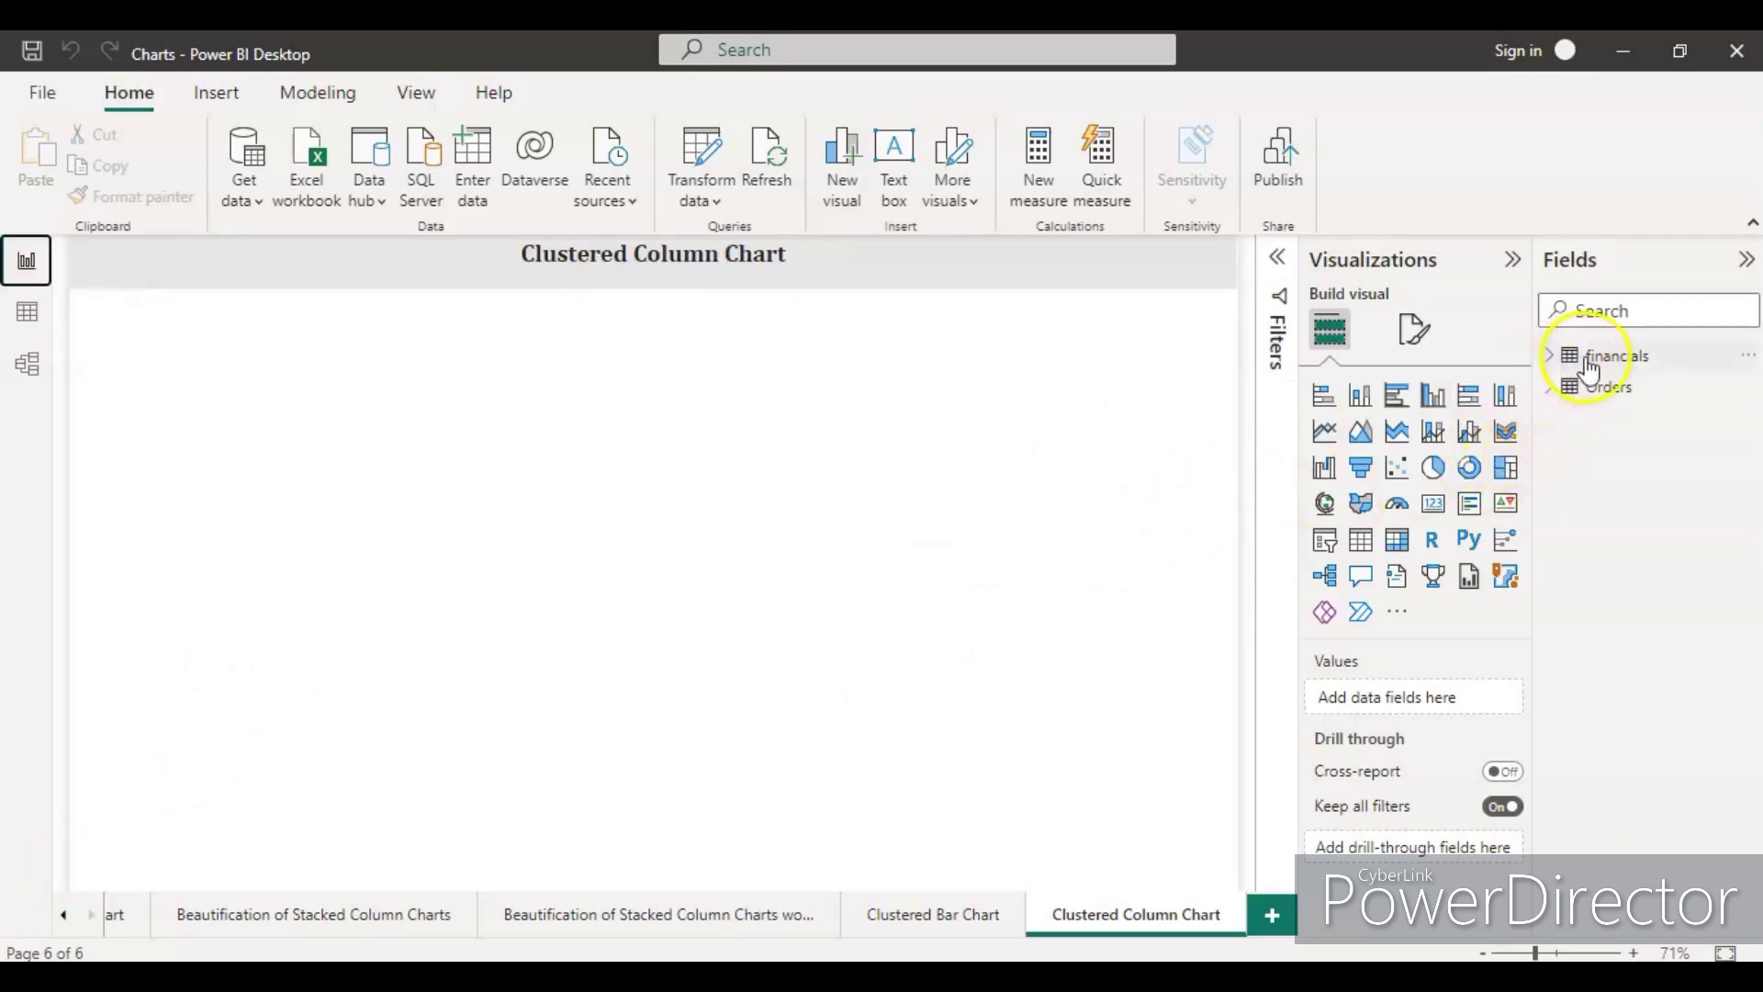
pyautogui.click(1551, 358)
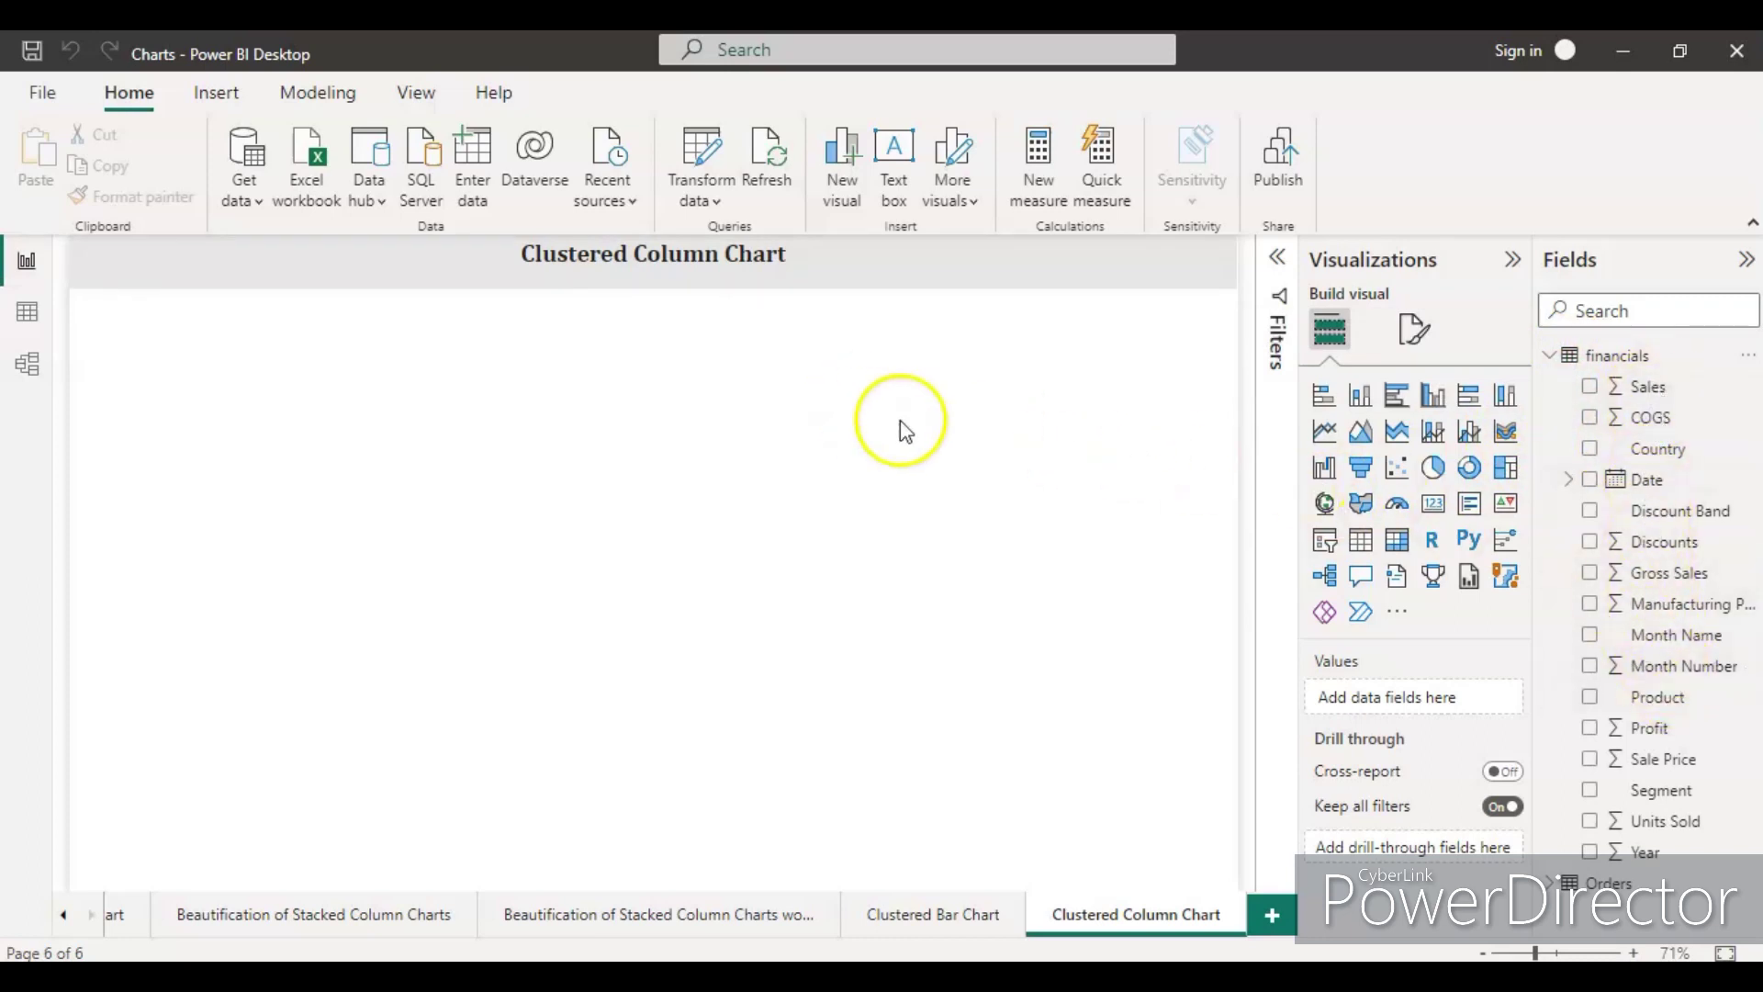
pyautogui.click(27, 315)
pyautogui.click(147, 437)
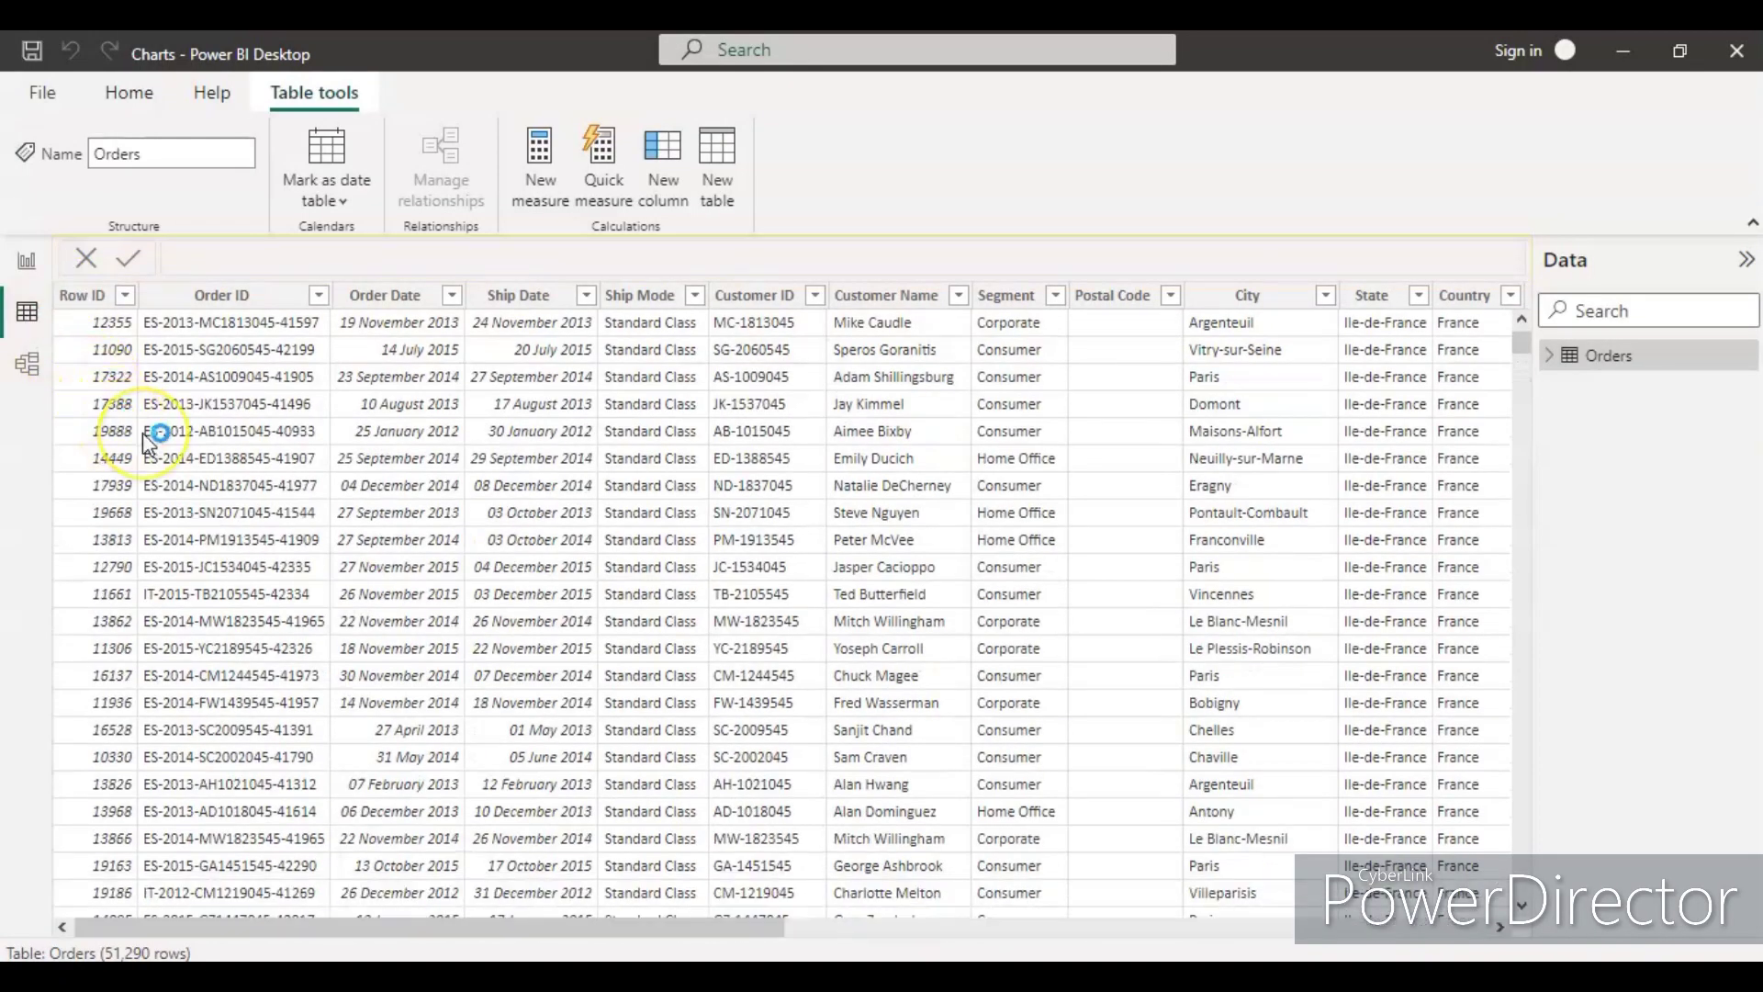
pyautogui.click(1347, 329)
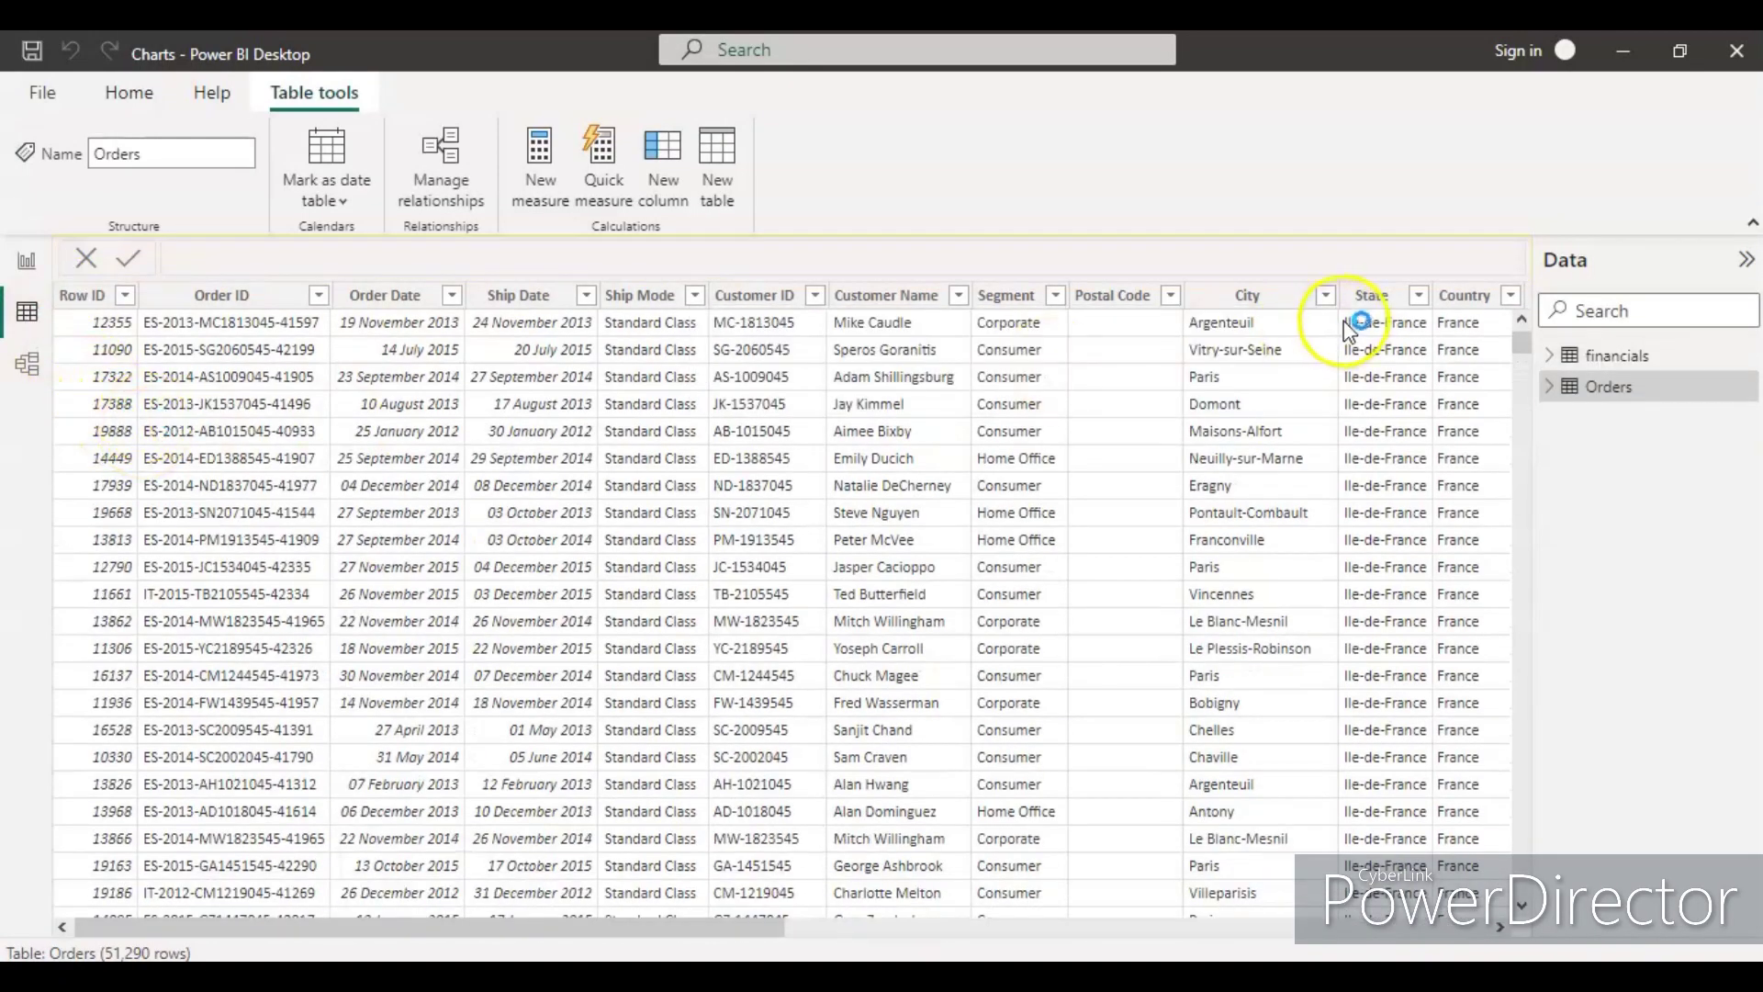
pyautogui.click(1606, 358)
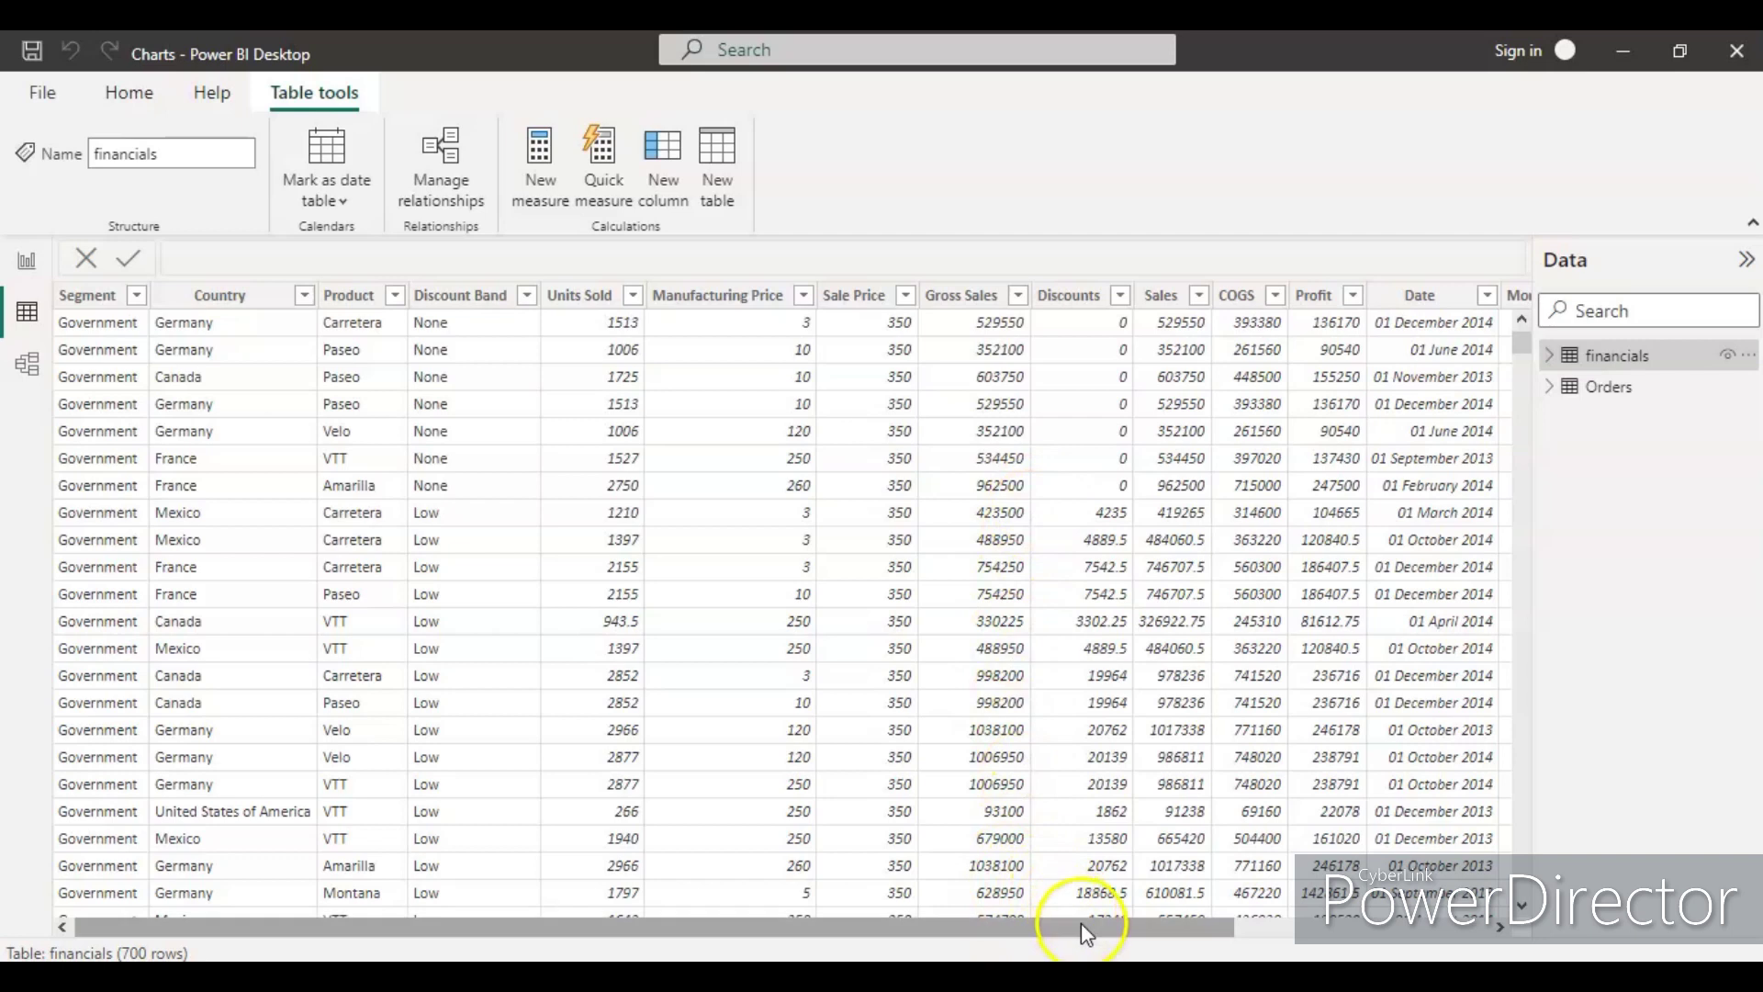
pyautogui.click(1118, 925)
pyautogui.moveTo(1118, 926); pyautogui.dragTo(1338, 932)
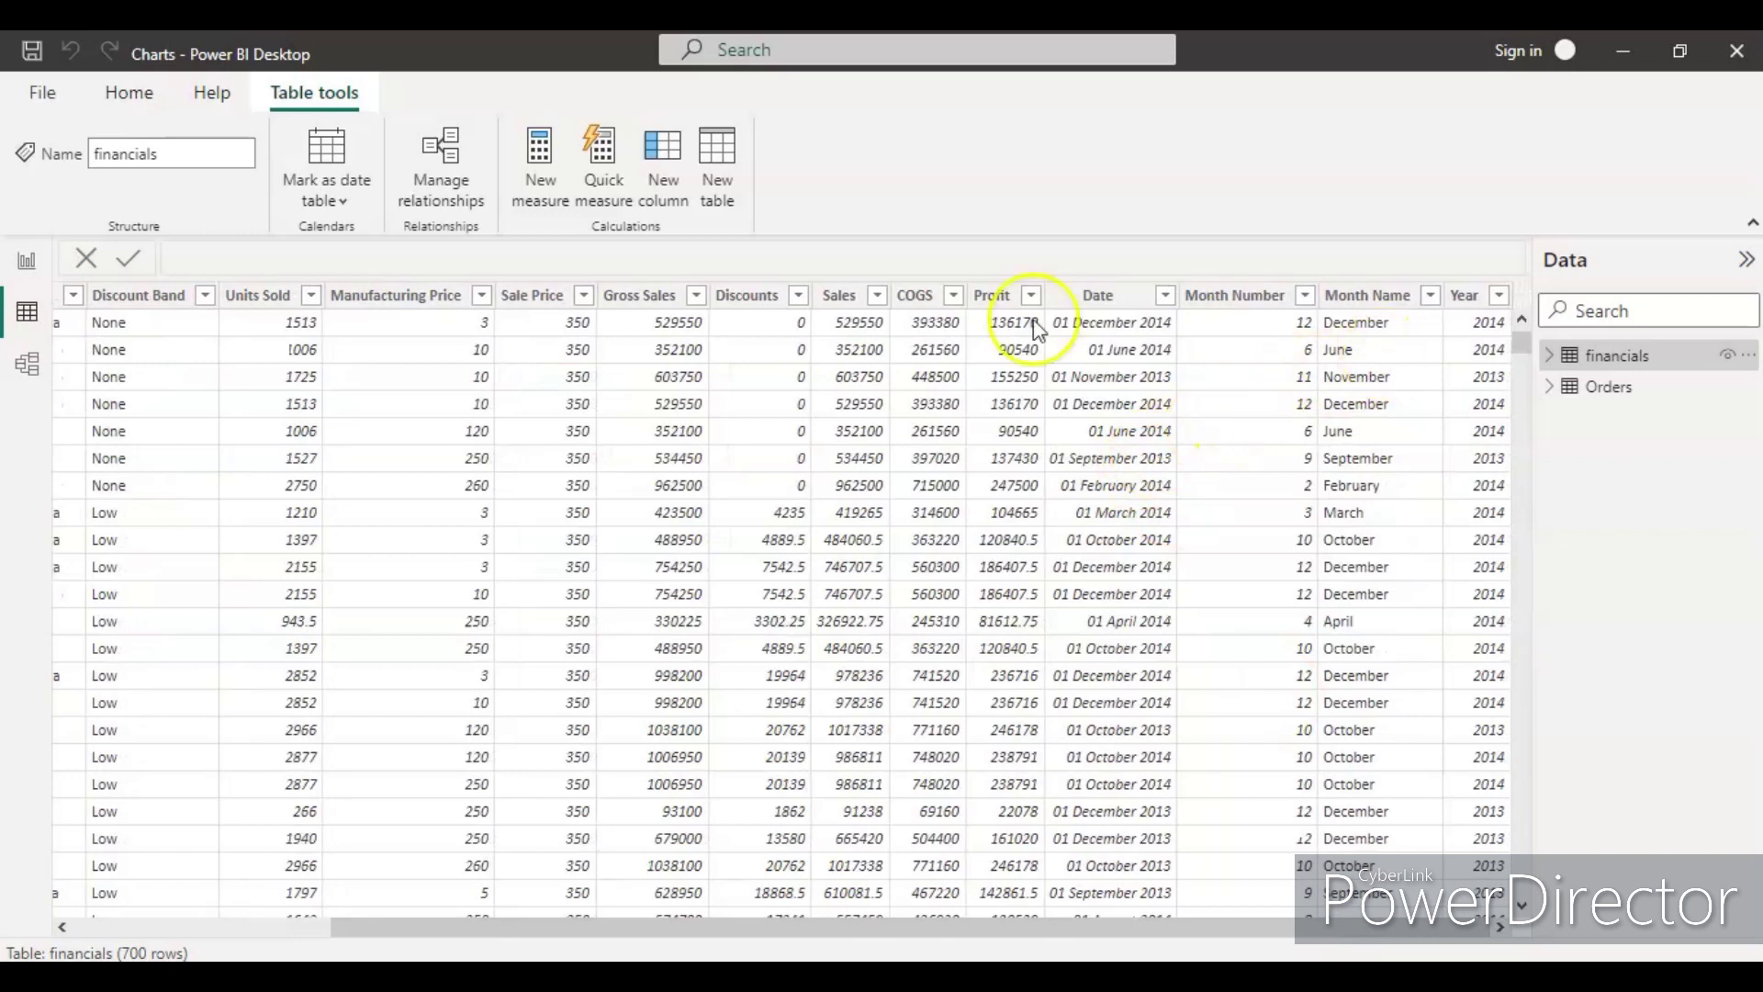
pyautogui.click(27, 265)
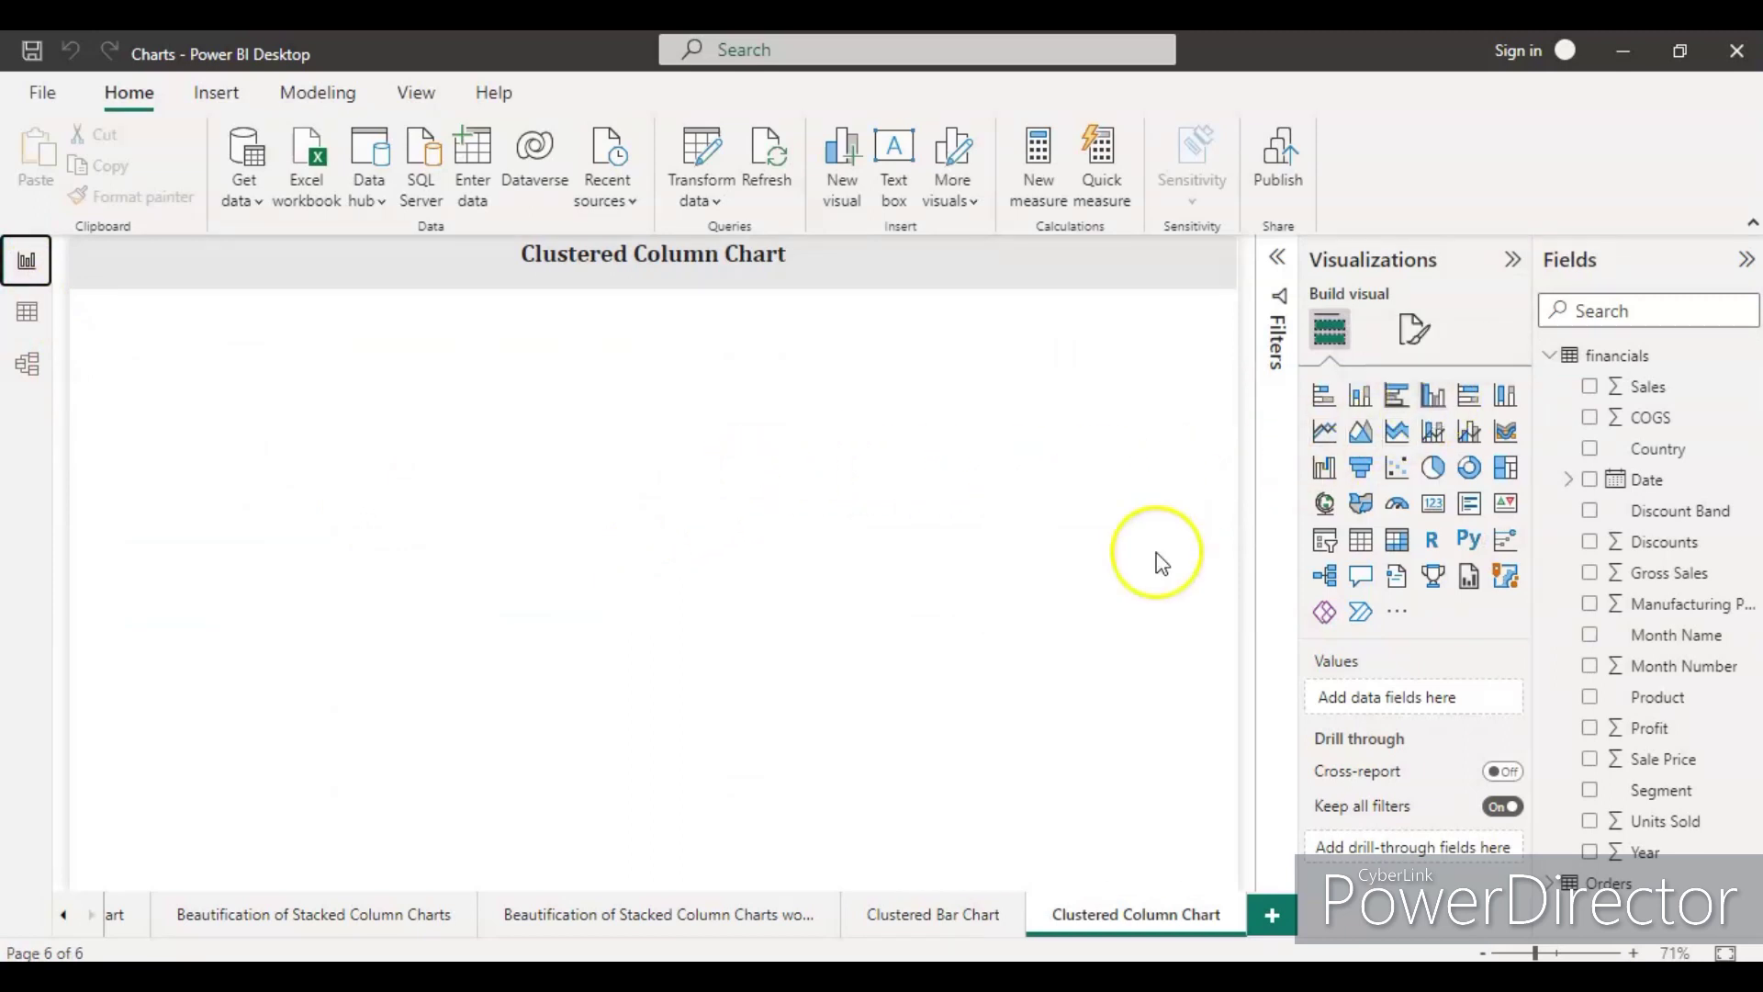
# Step: Insert a clustered column chart, then make it taller and trim its left and right edges
pyautogui.click(1433, 398)
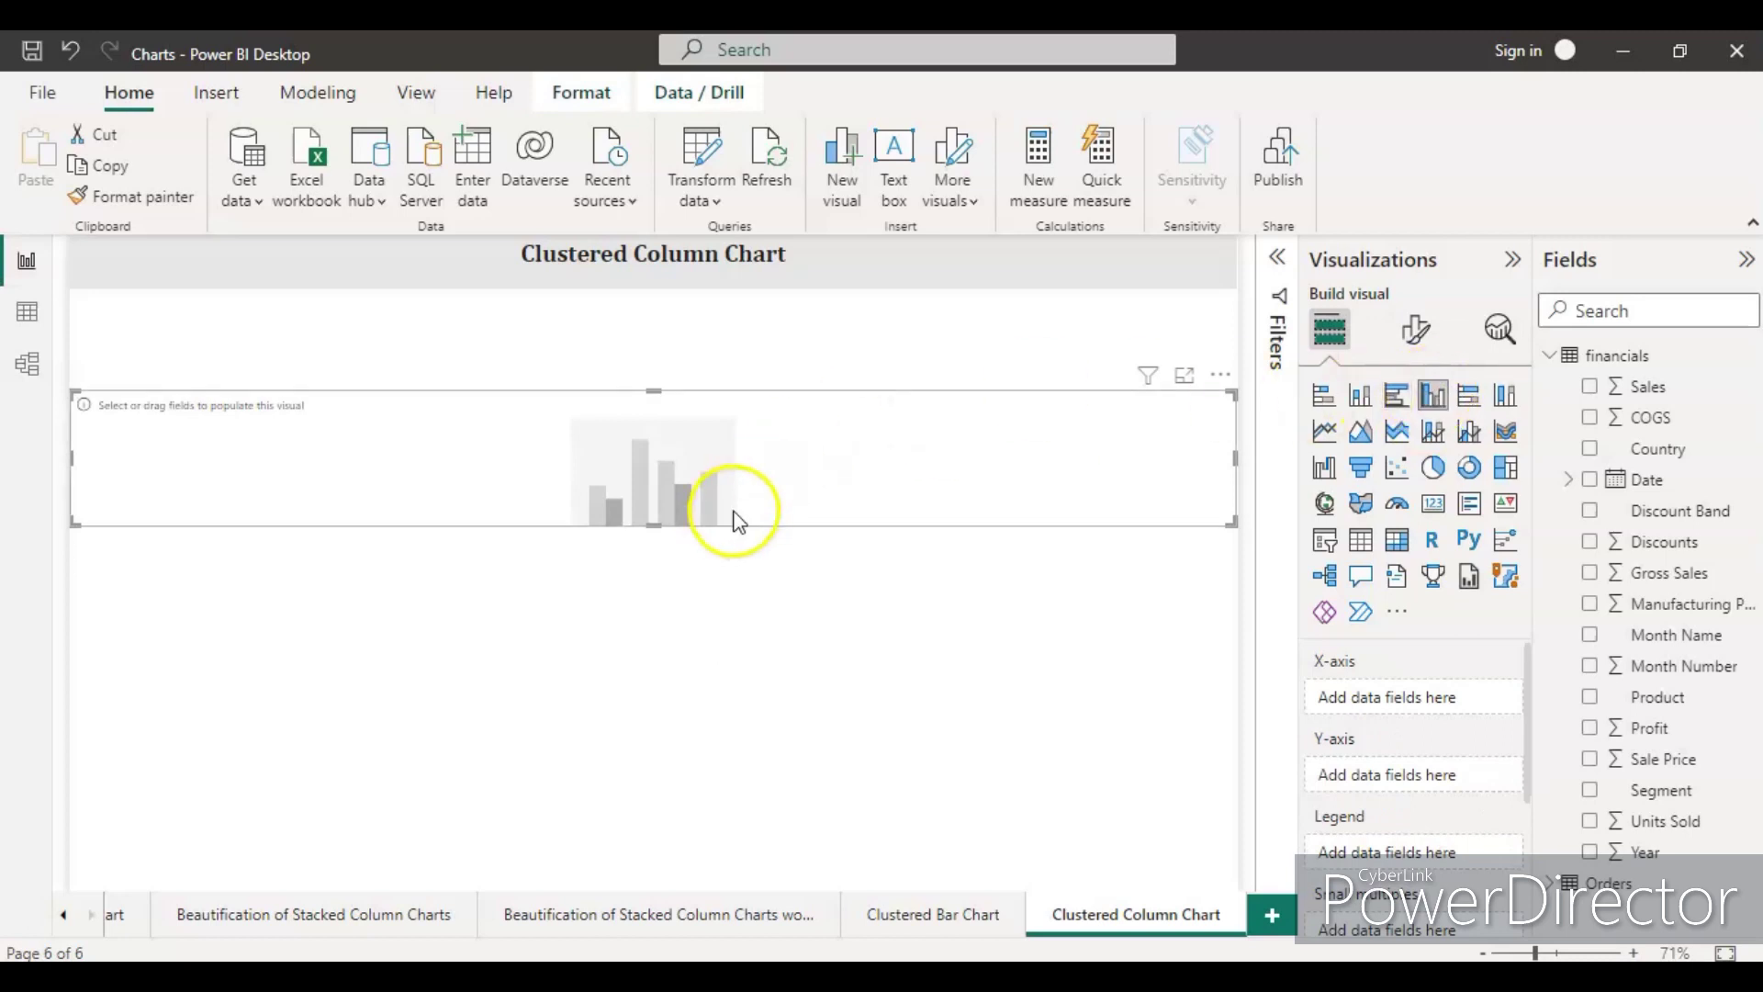
pyautogui.moveTo(652, 526); pyautogui.dragTo(650, 683)
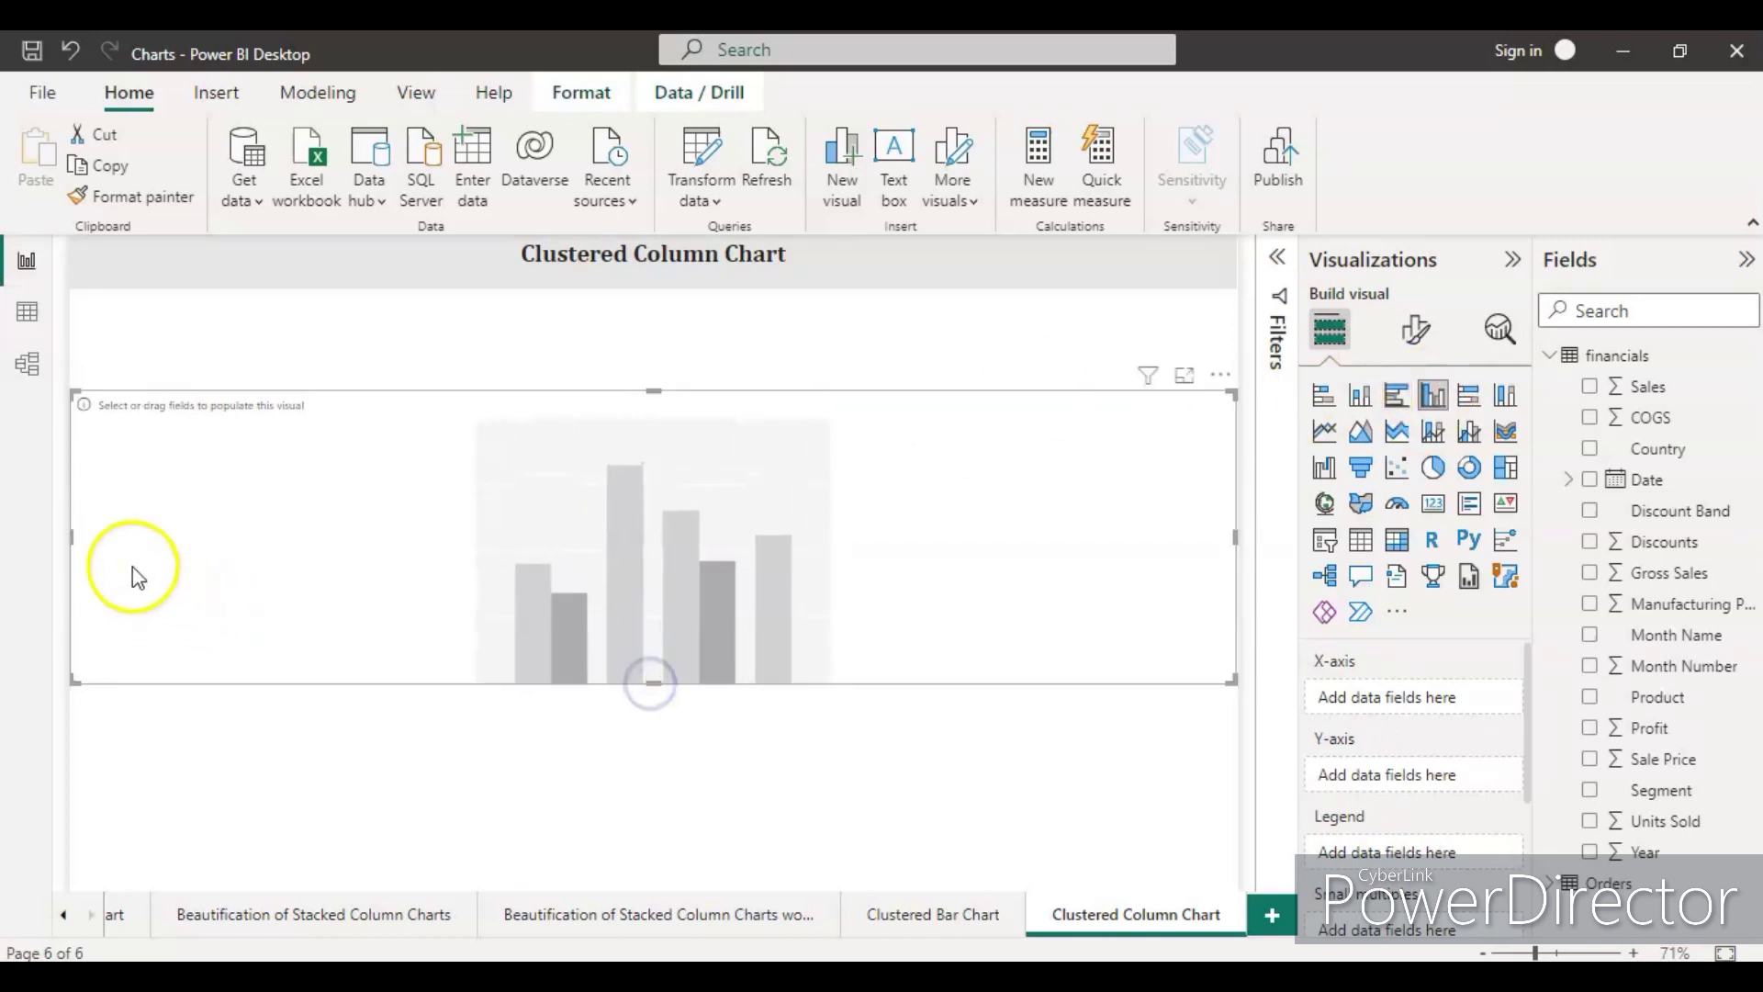
pyautogui.moveTo(72, 534); pyautogui.dragTo(108, 546)
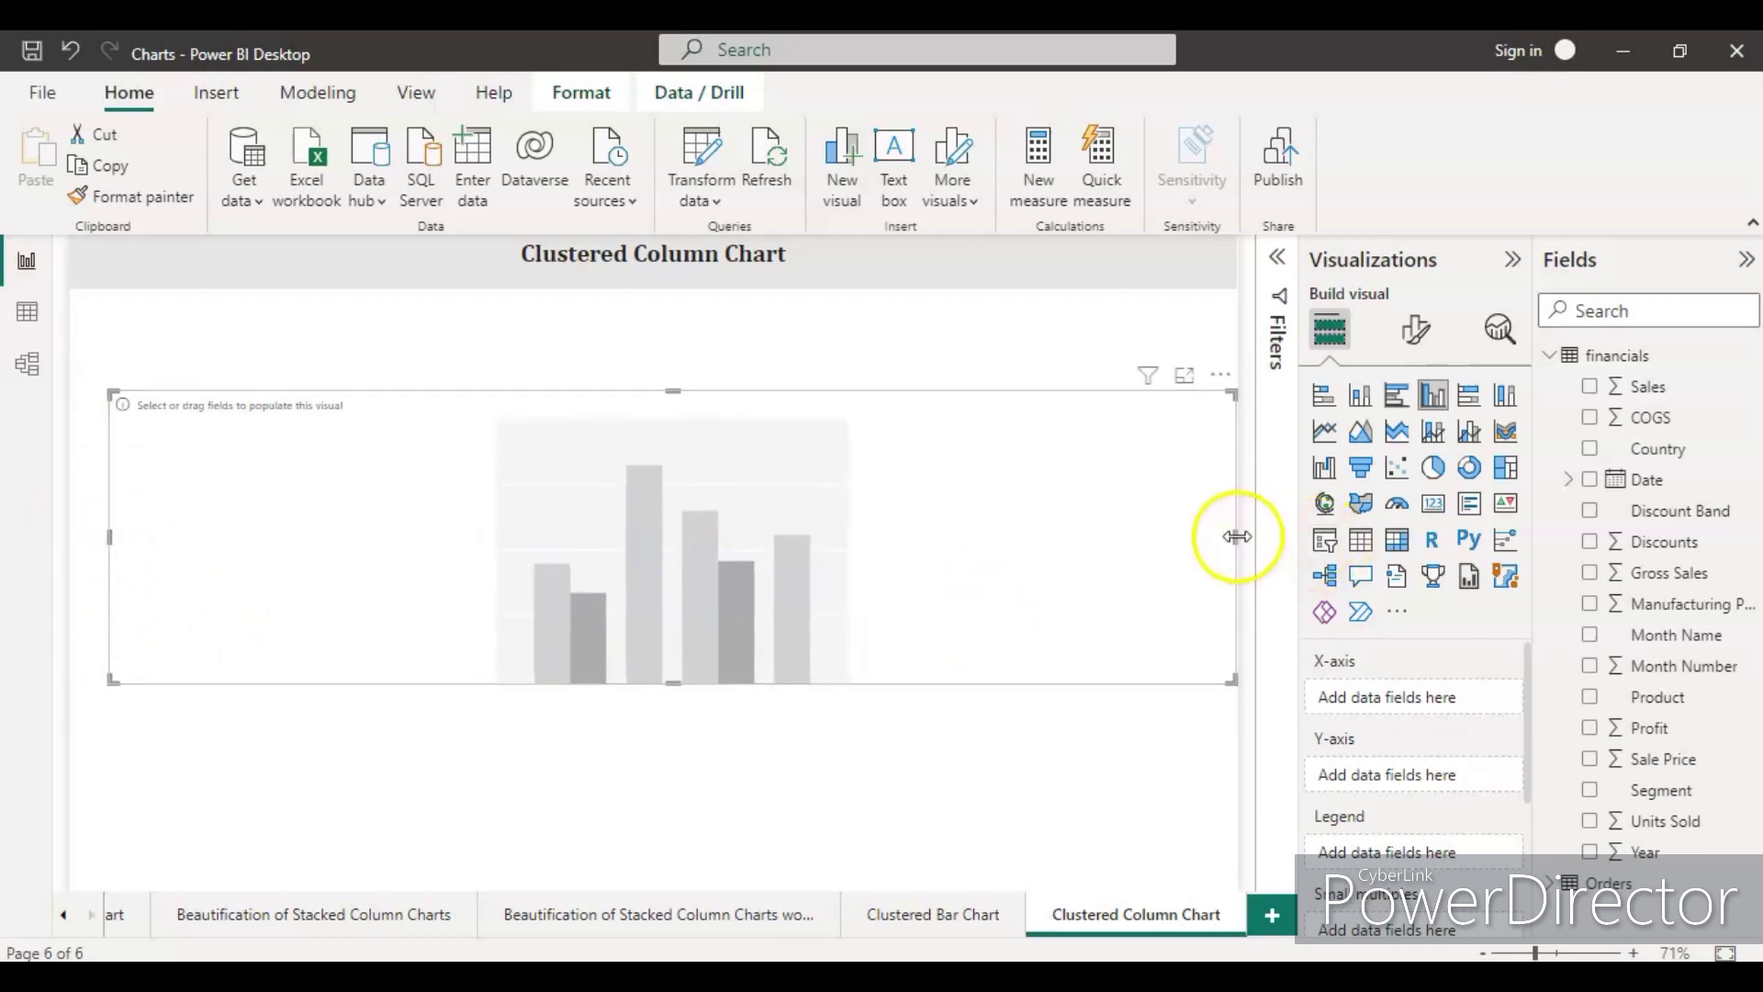
pyautogui.moveTo(1236, 536); pyautogui.dragTo(1192, 546)
pyautogui.click(999, 499)
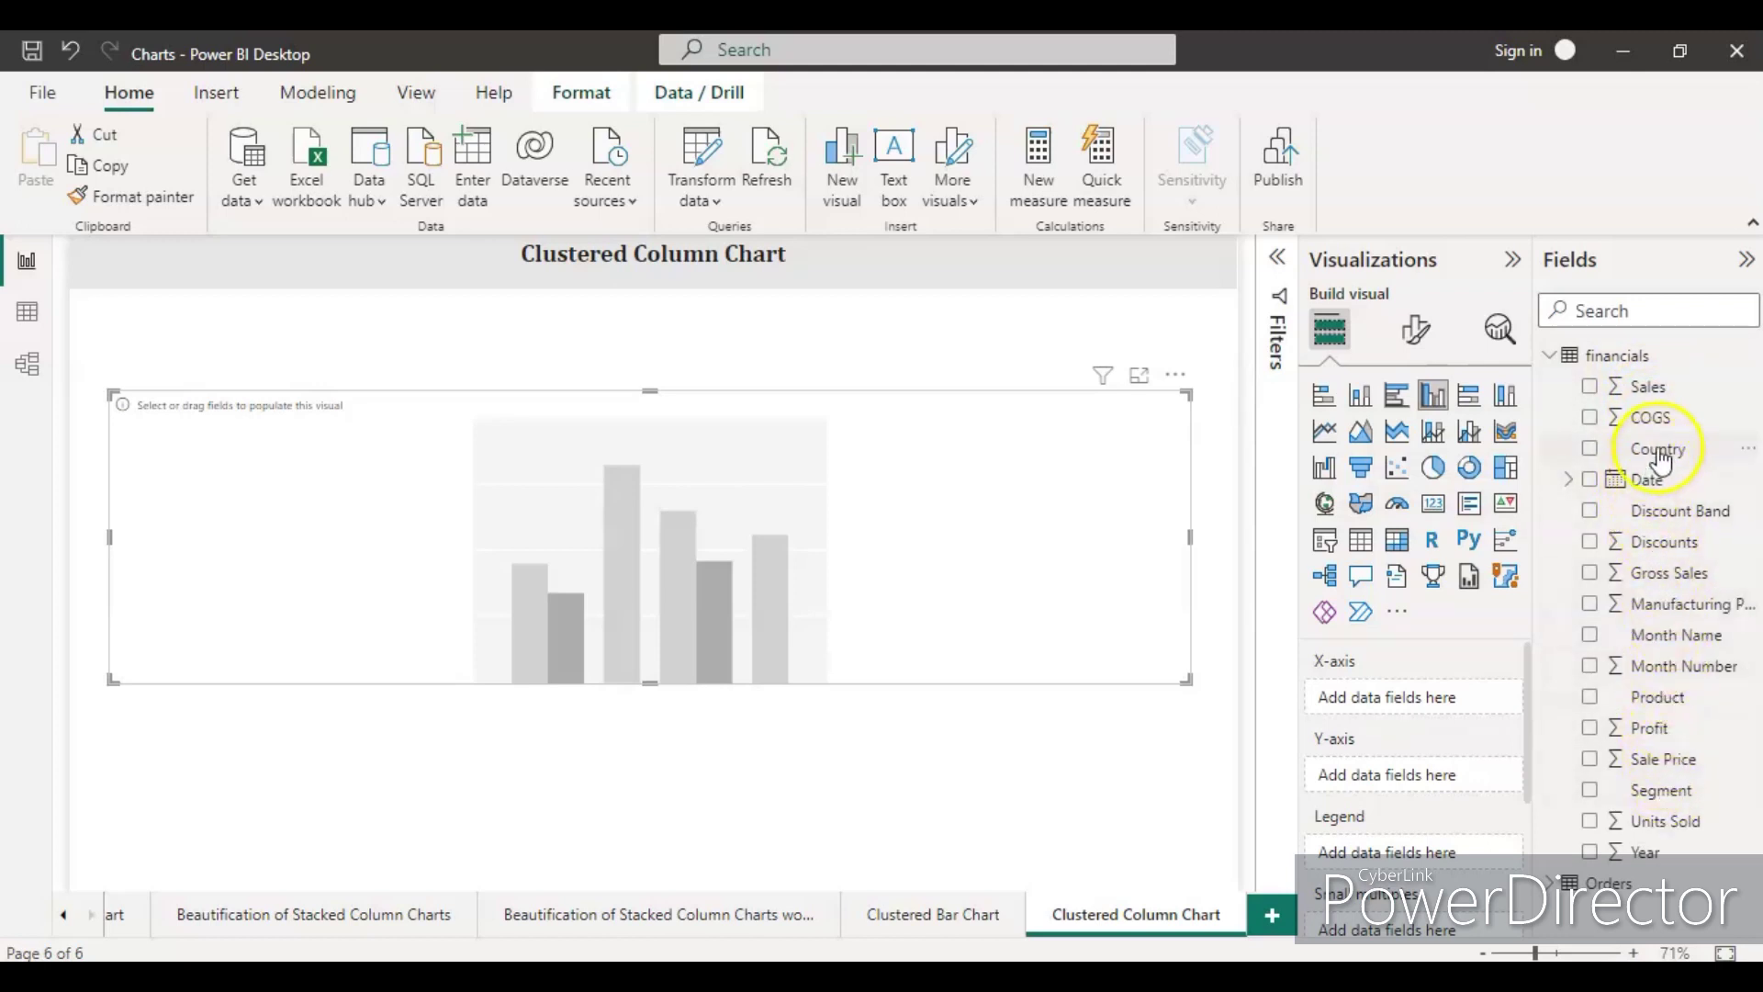
# Step: Put Country on the X-axis and Sales, COGS, Gross Sales, Profit on the Y-axis, Gross Sales first
pyautogui.moveTo(1660, 456); pyautogui.dragTo(1420, 692)
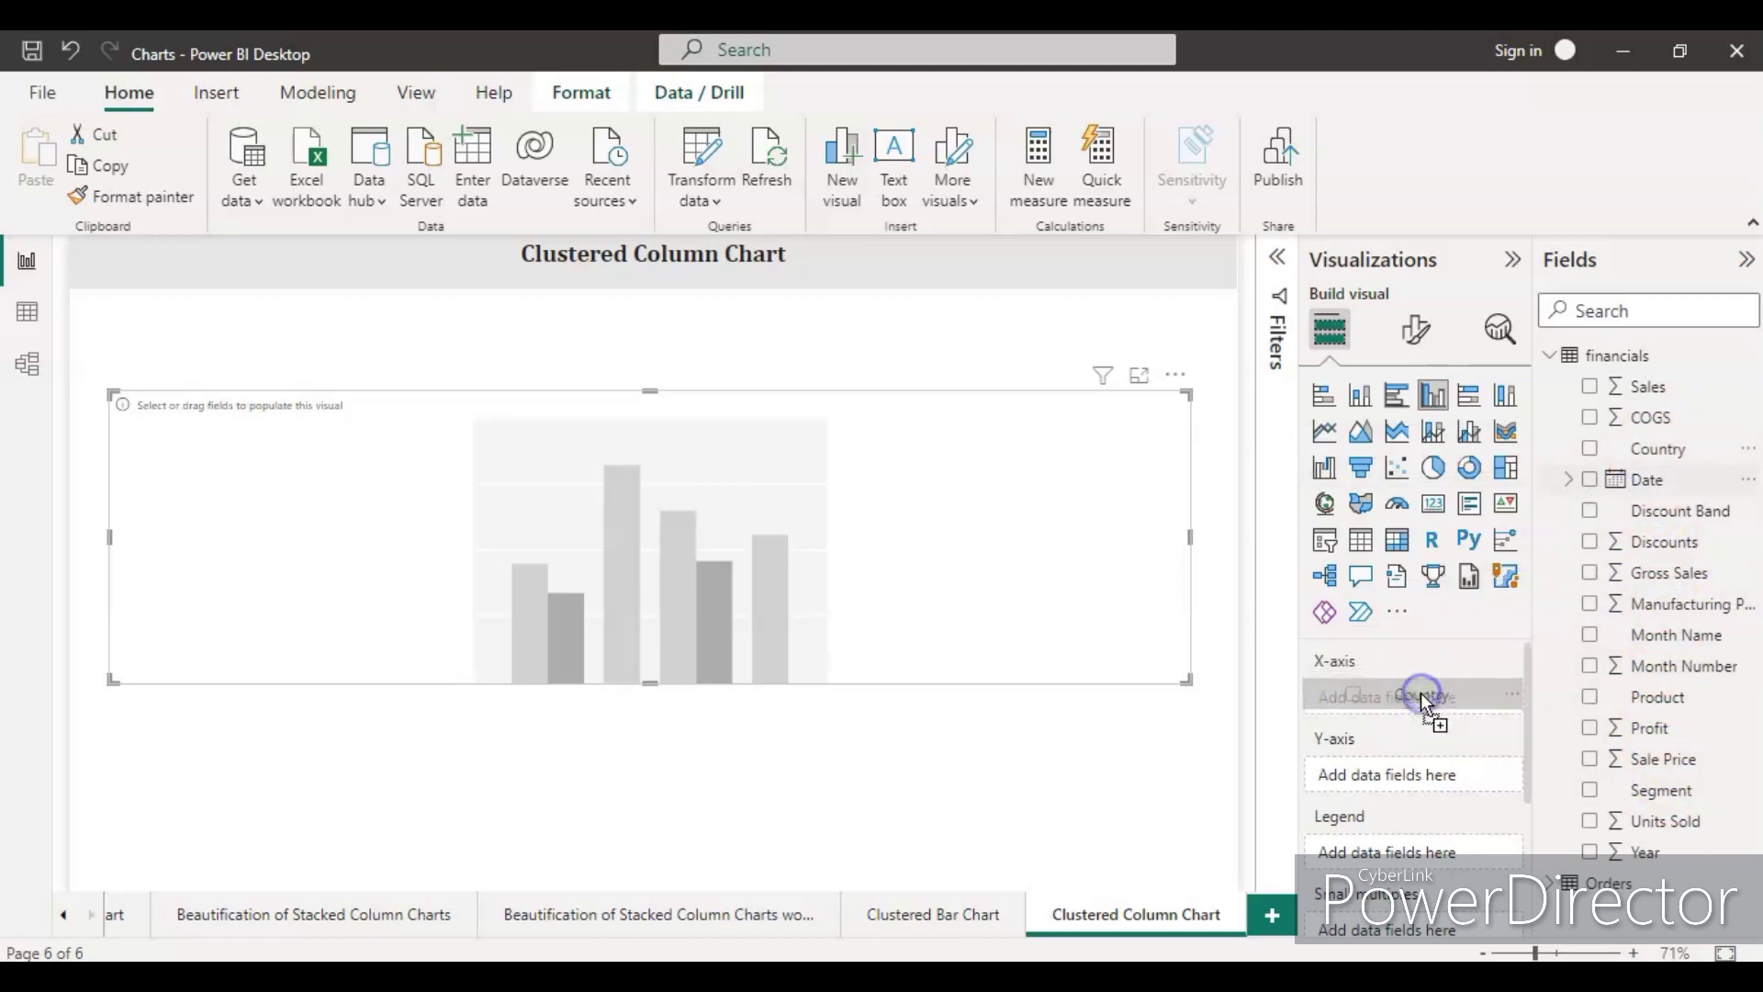
pyautogui.moveTo(1420, 692); pyautogui.dragTo(1425, 699)
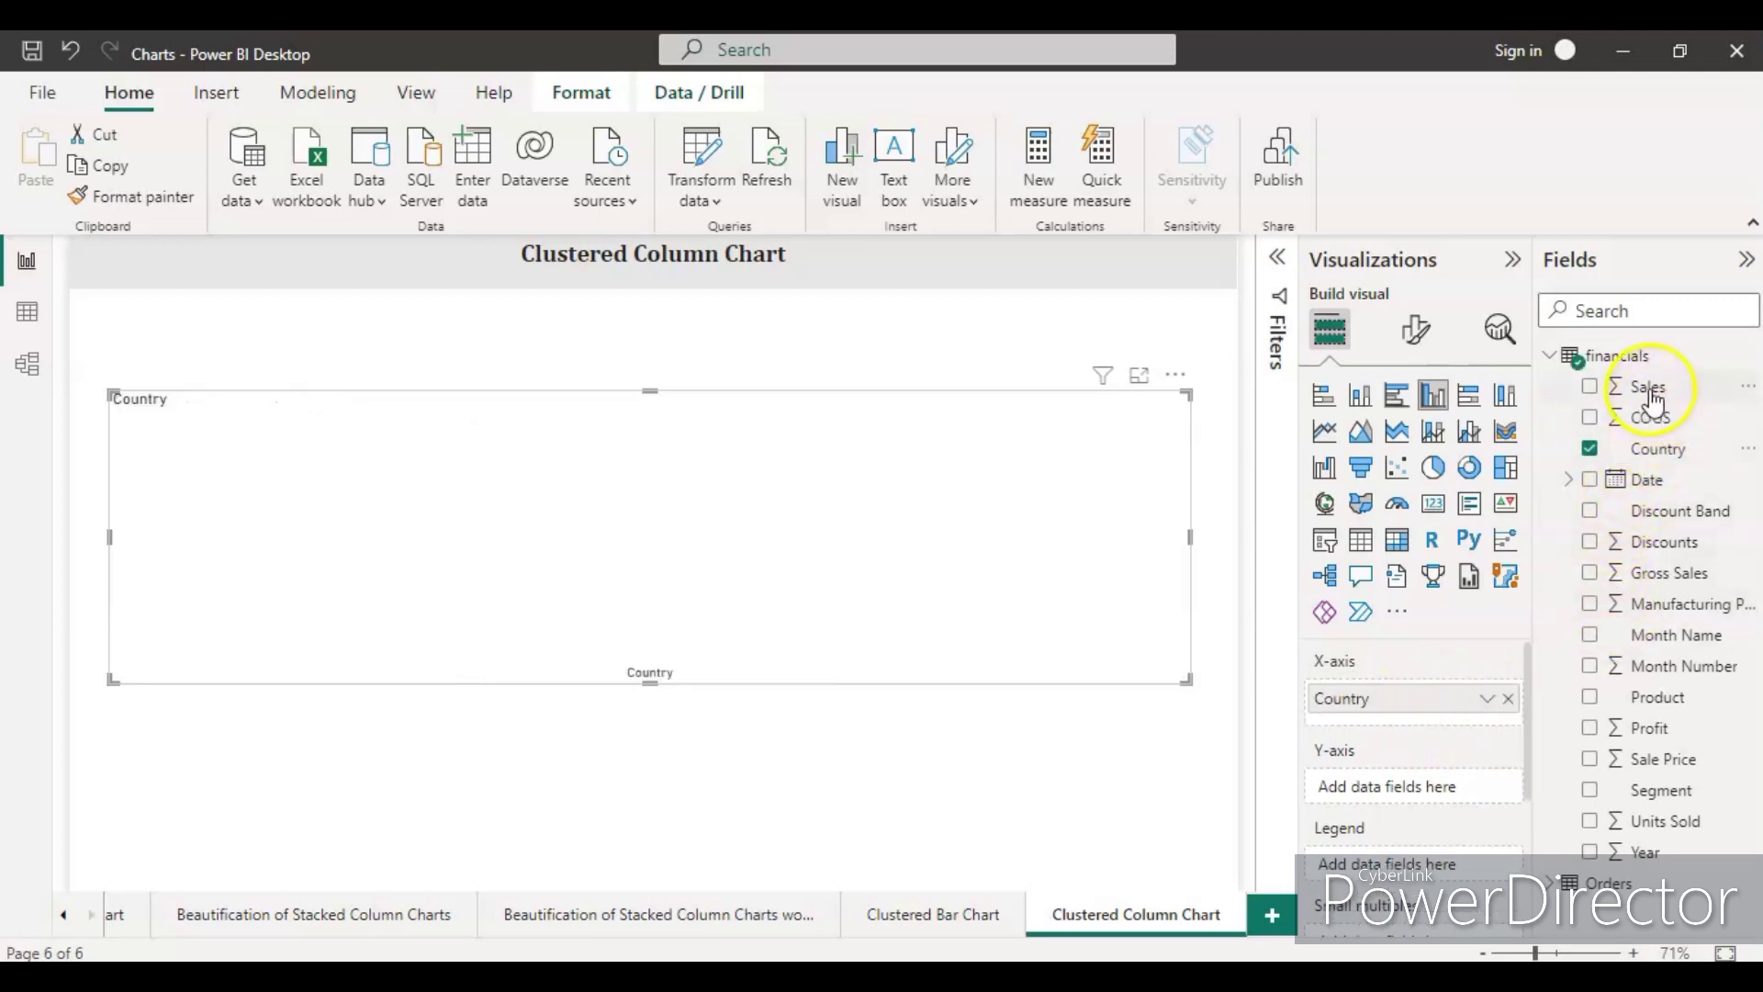
pyautogui.moveTo(1653, 399); pyautogui.dragTo(1426, 791)
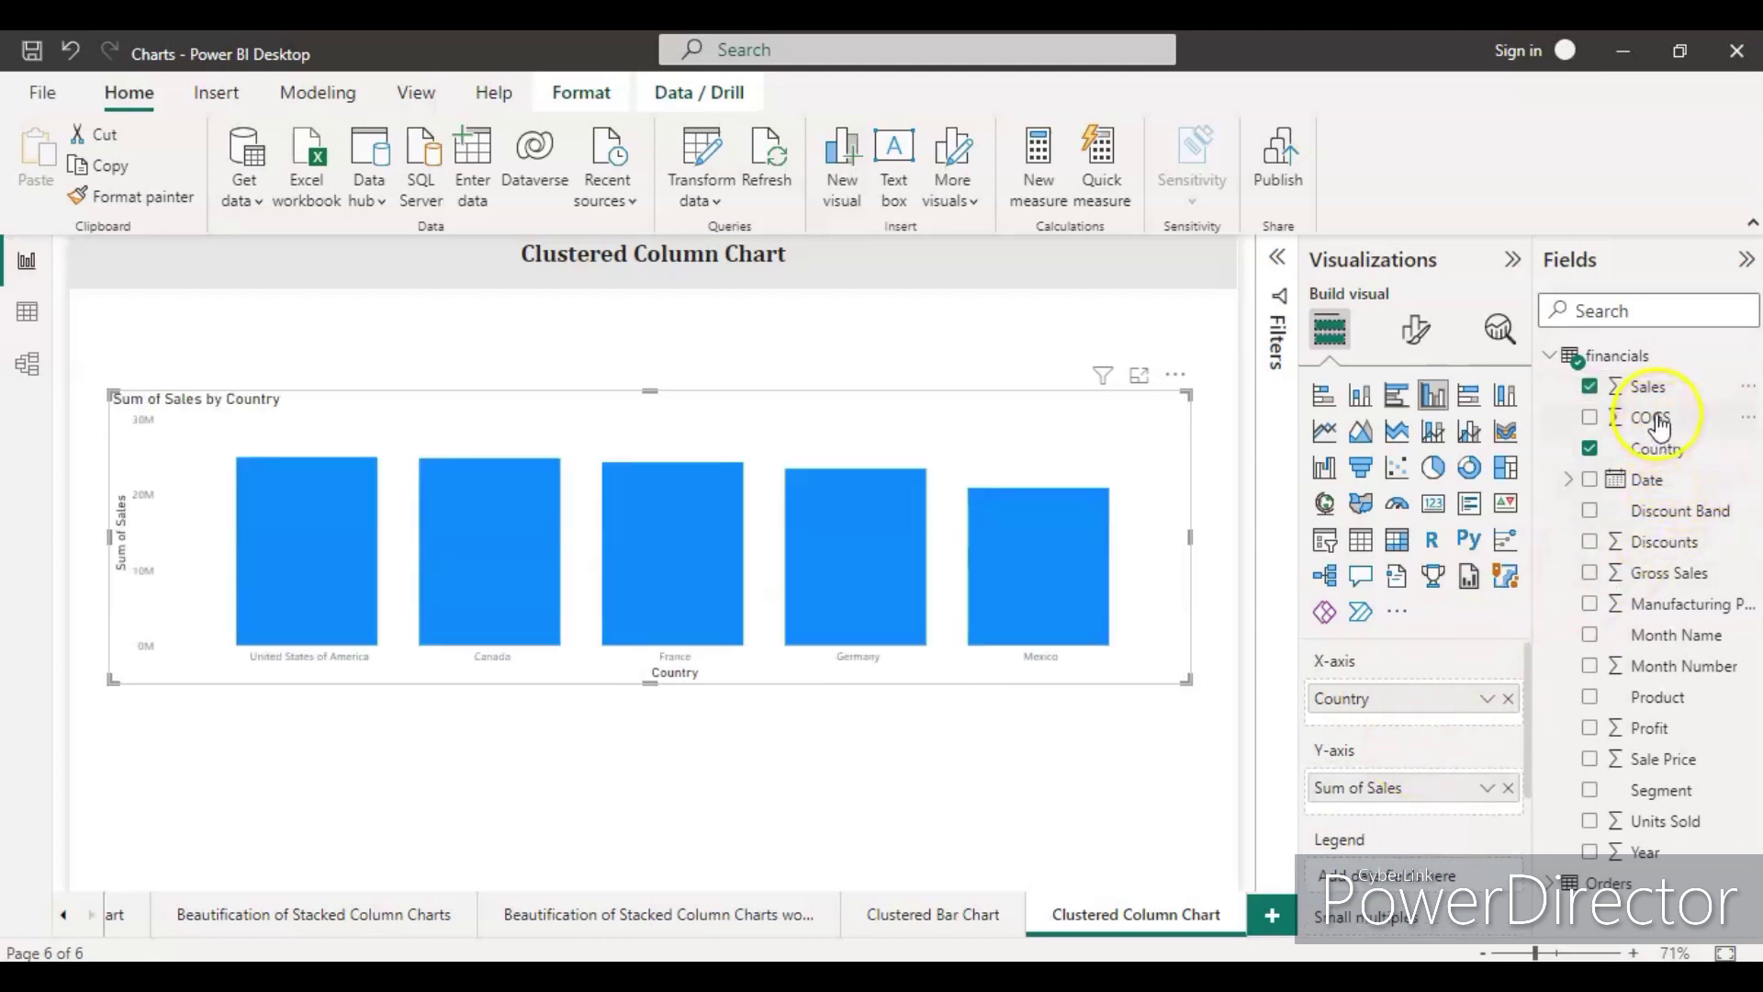
pyautogui.moveTo(1658, 426); pyautogui.dragTo(1430, 820)
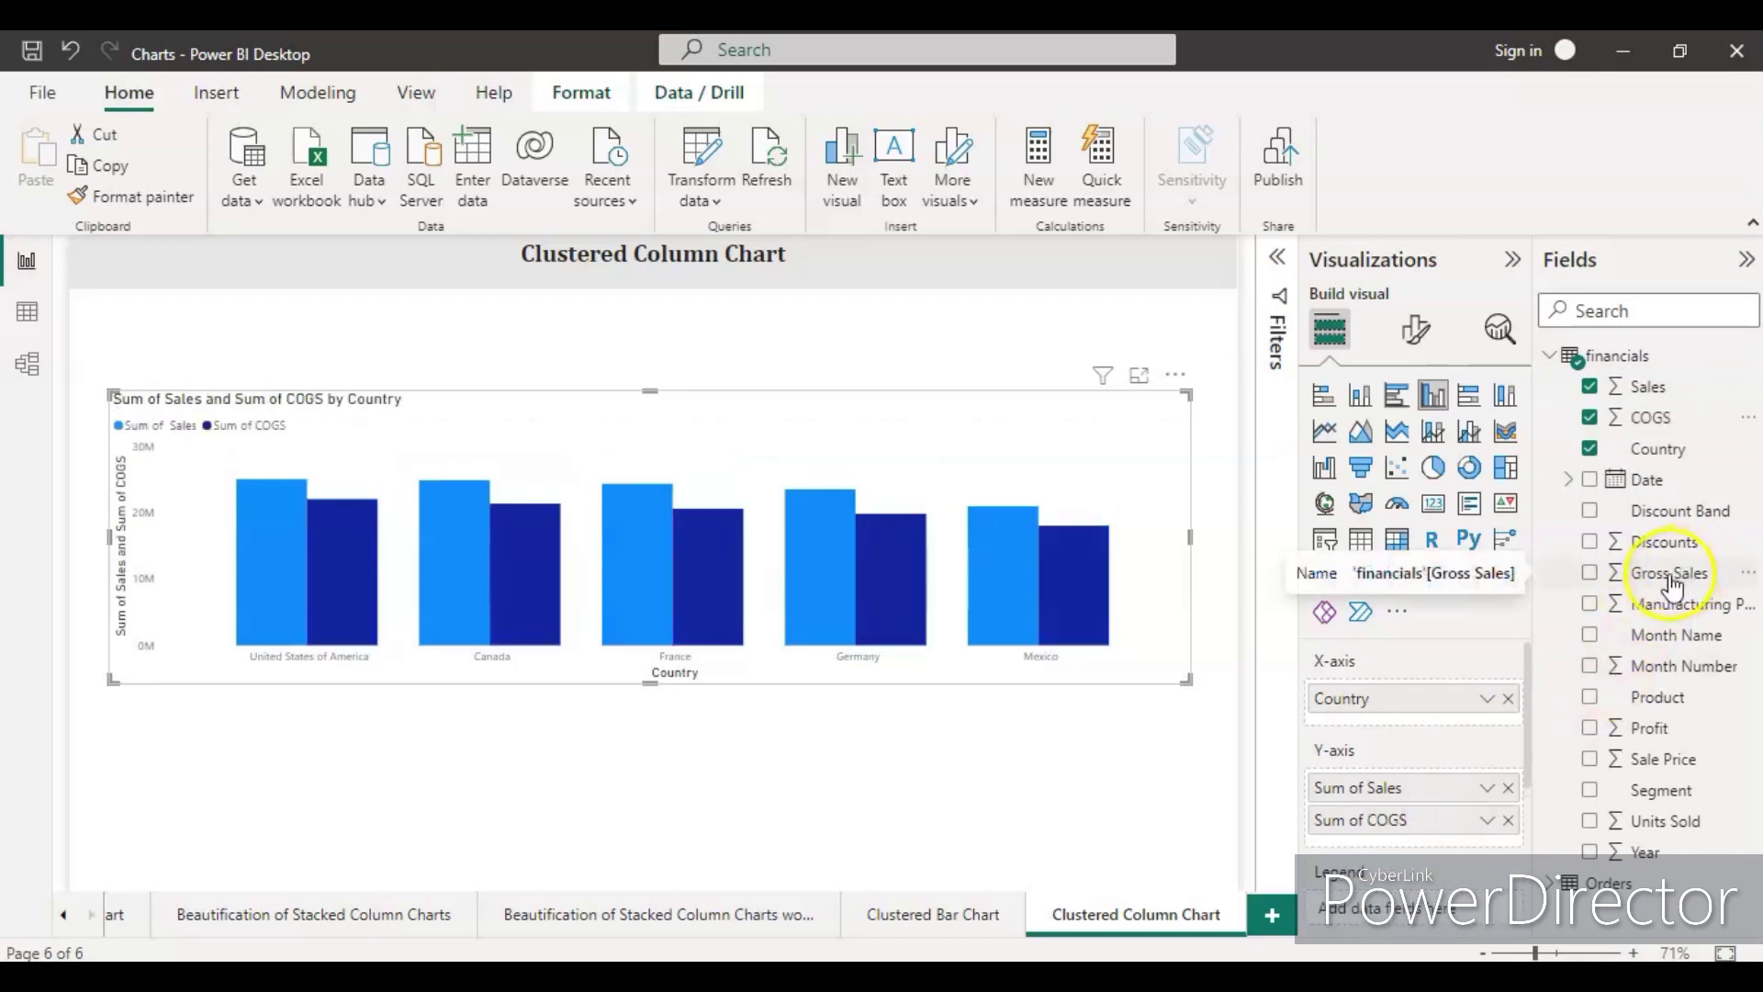
pyautogui.moveTo(1671, 585); pyautogui.dragTo(1458, 836)
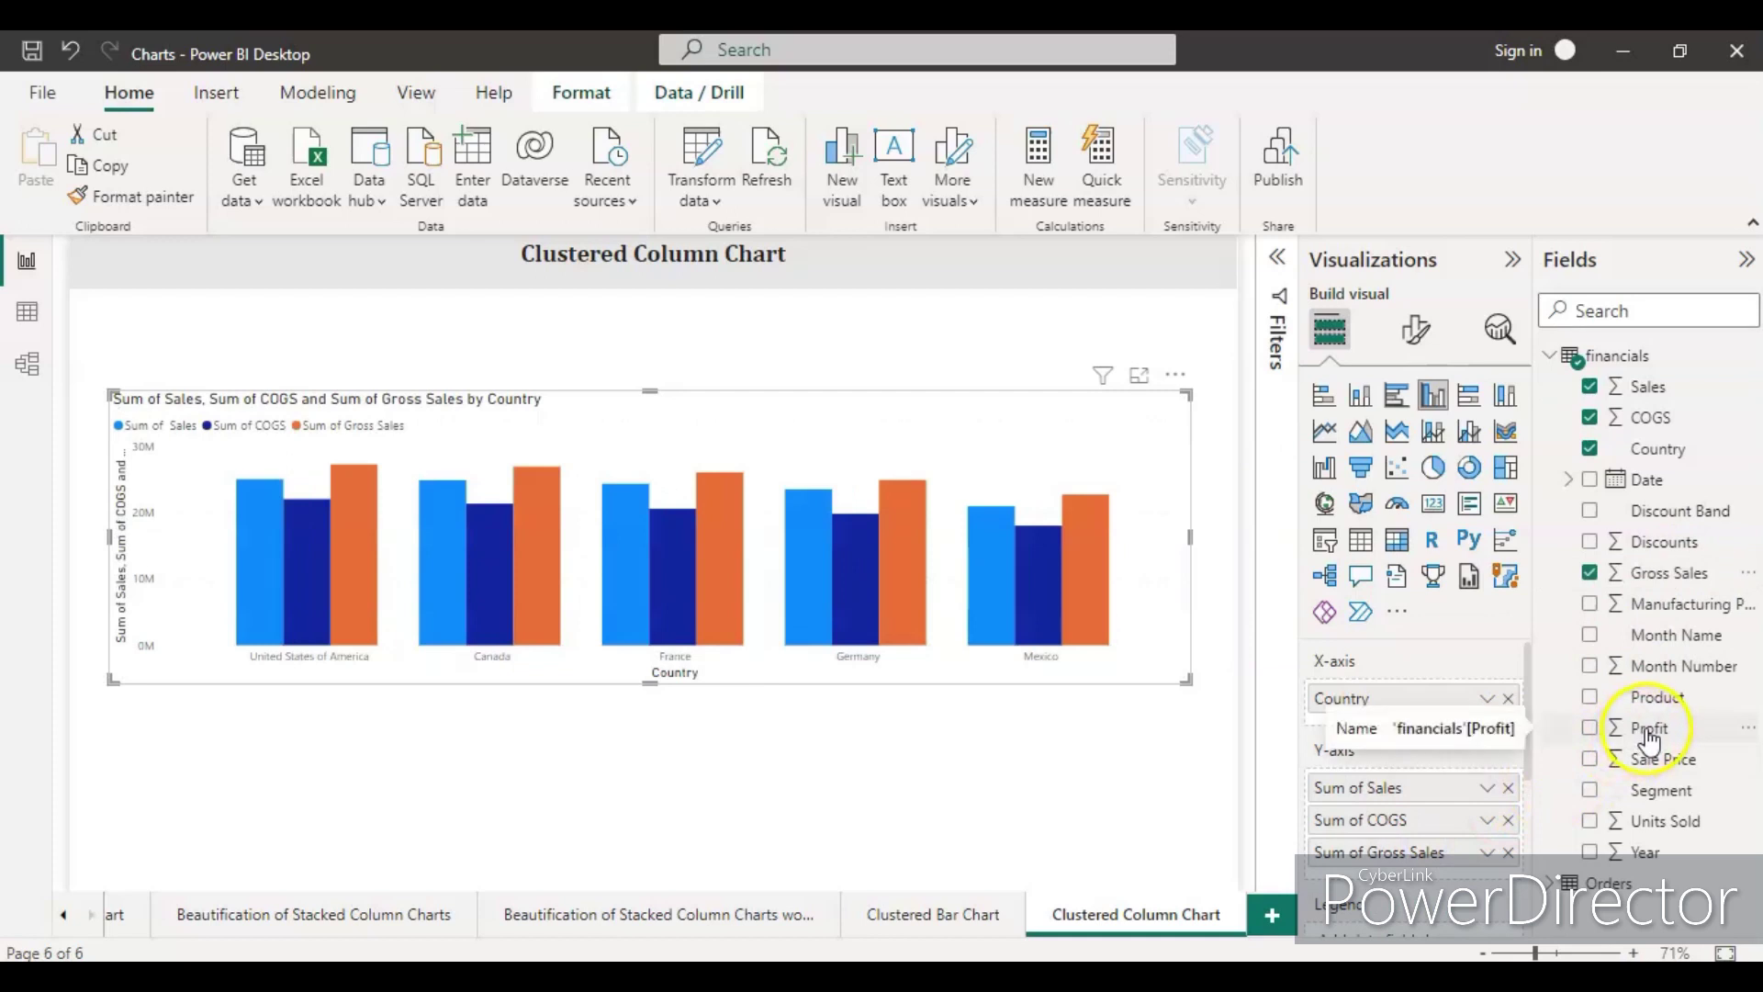
pyautogui.moveTo(1650, 732); pyautogui.dragTo(1430, 884)
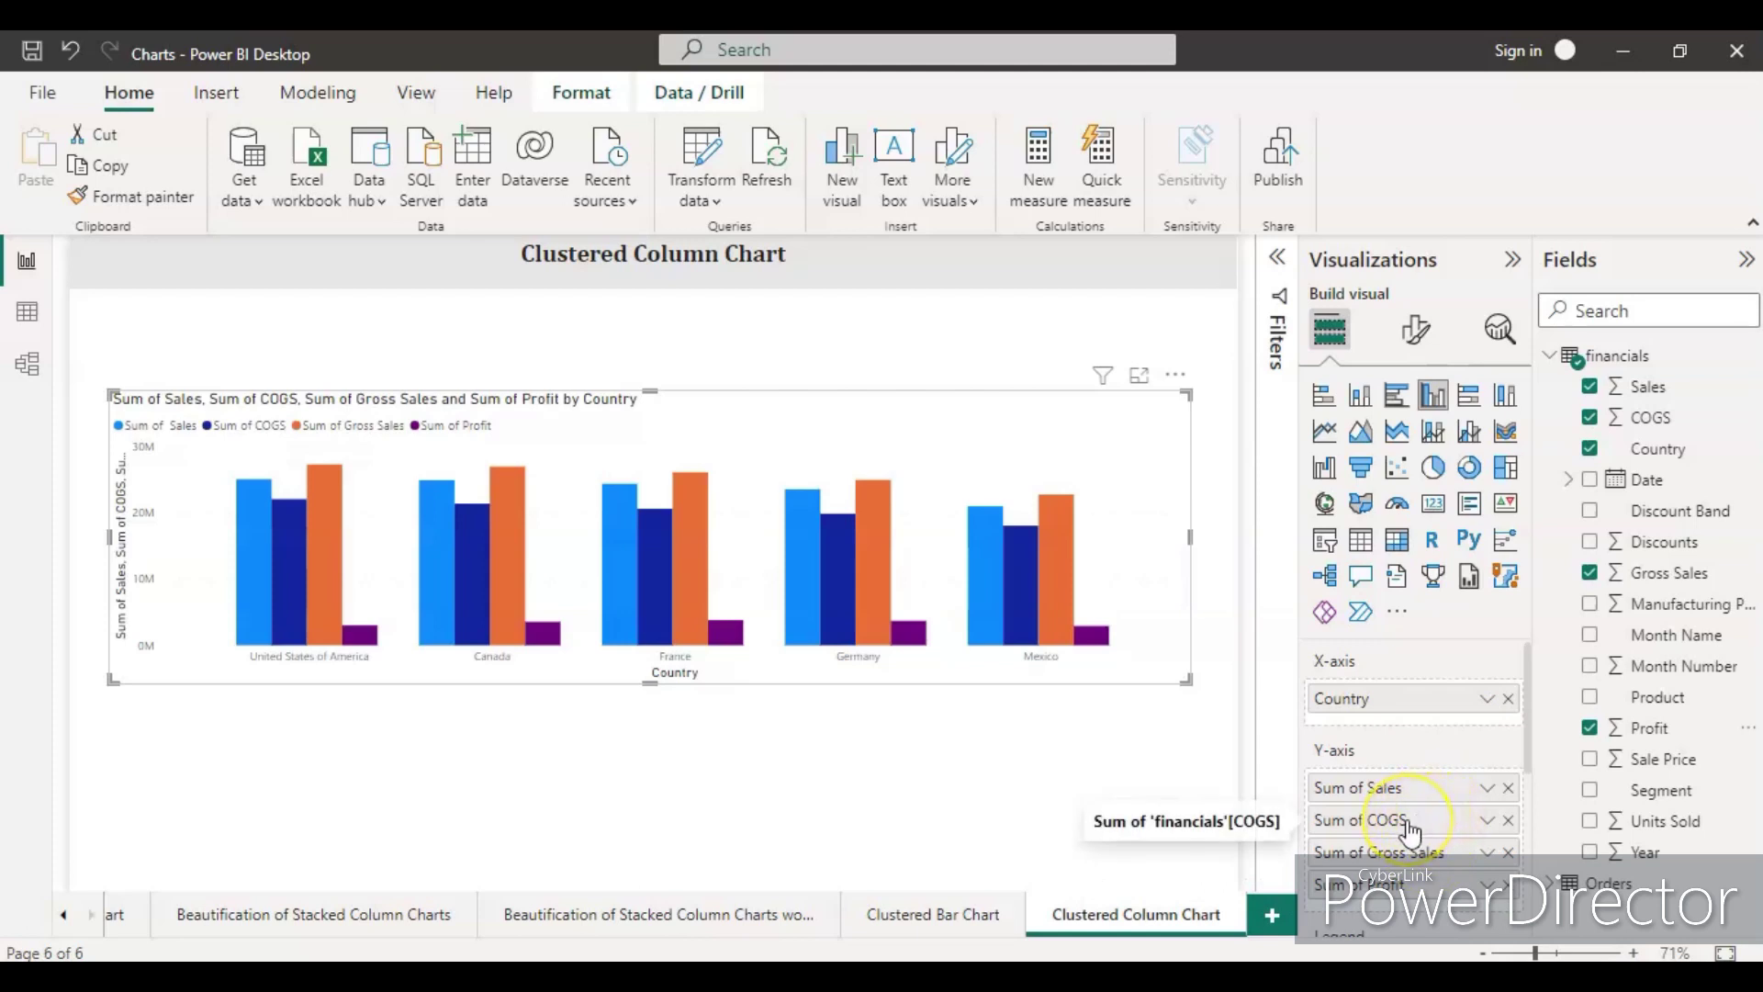
pyautogui.moveTo(1398, 849); pyautogui.dragTo(1404, 790)
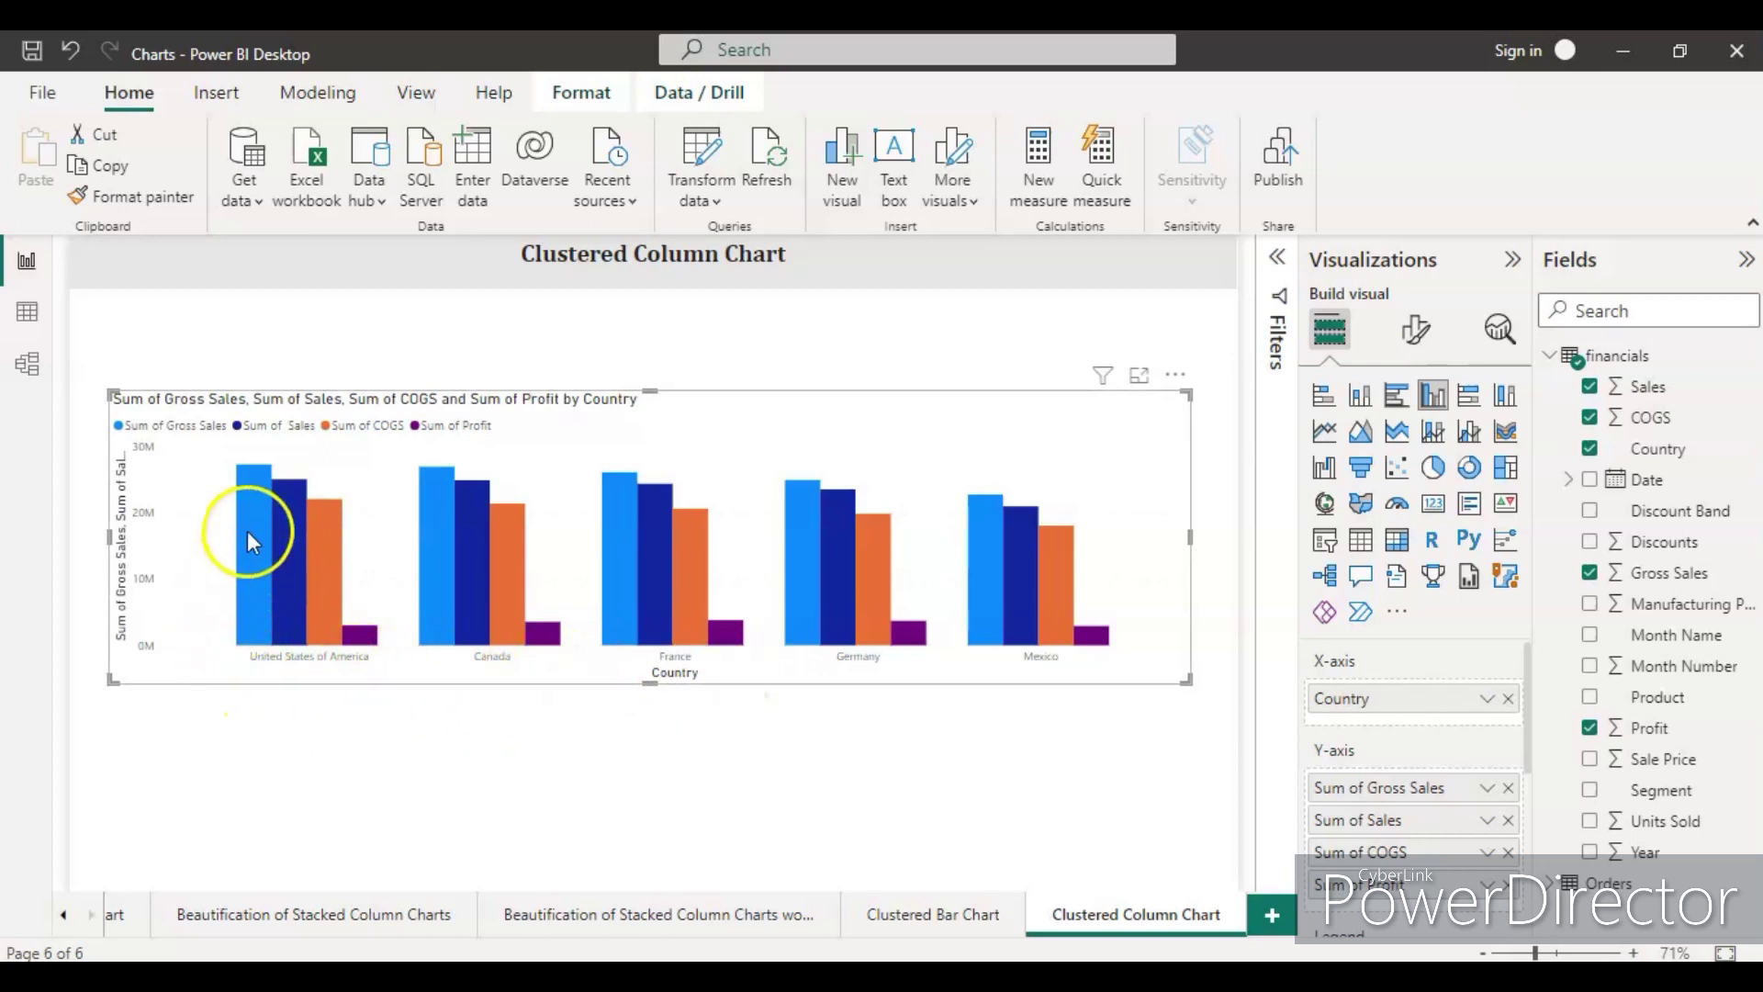
pyautogui.moveTo(247, 533)
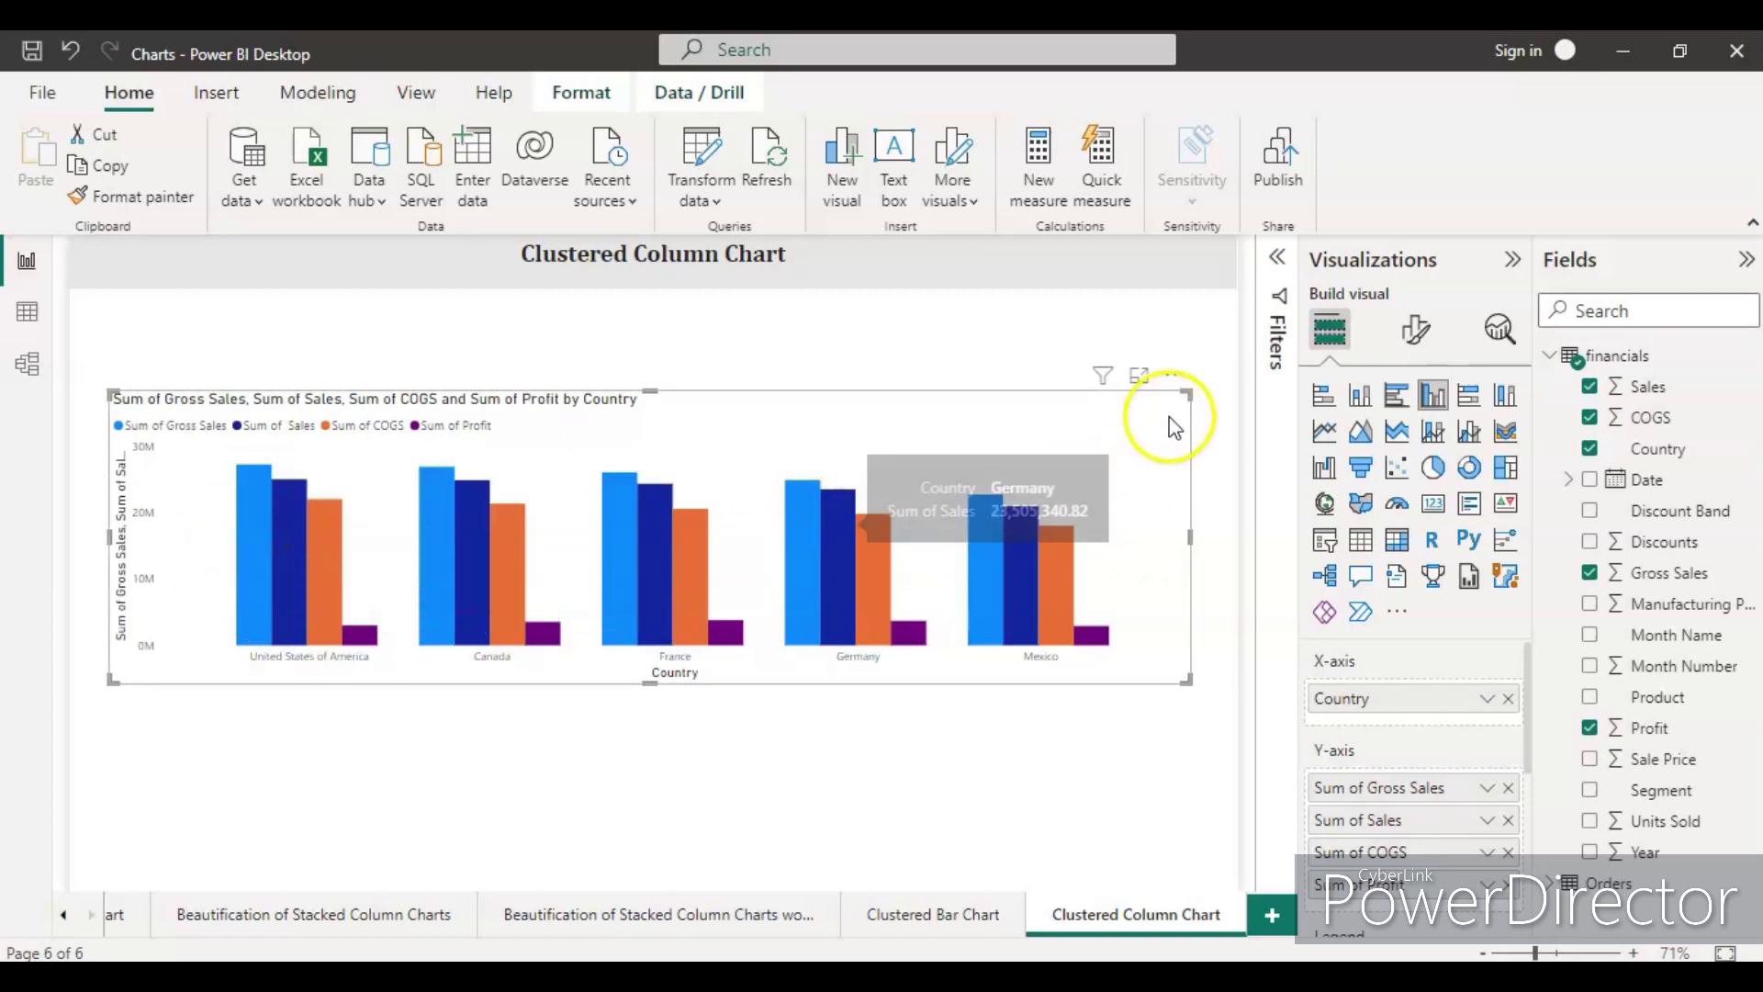
# Step: Set the X-axis country labels to font size 12 in black
pyautogui.click(1413, 341)
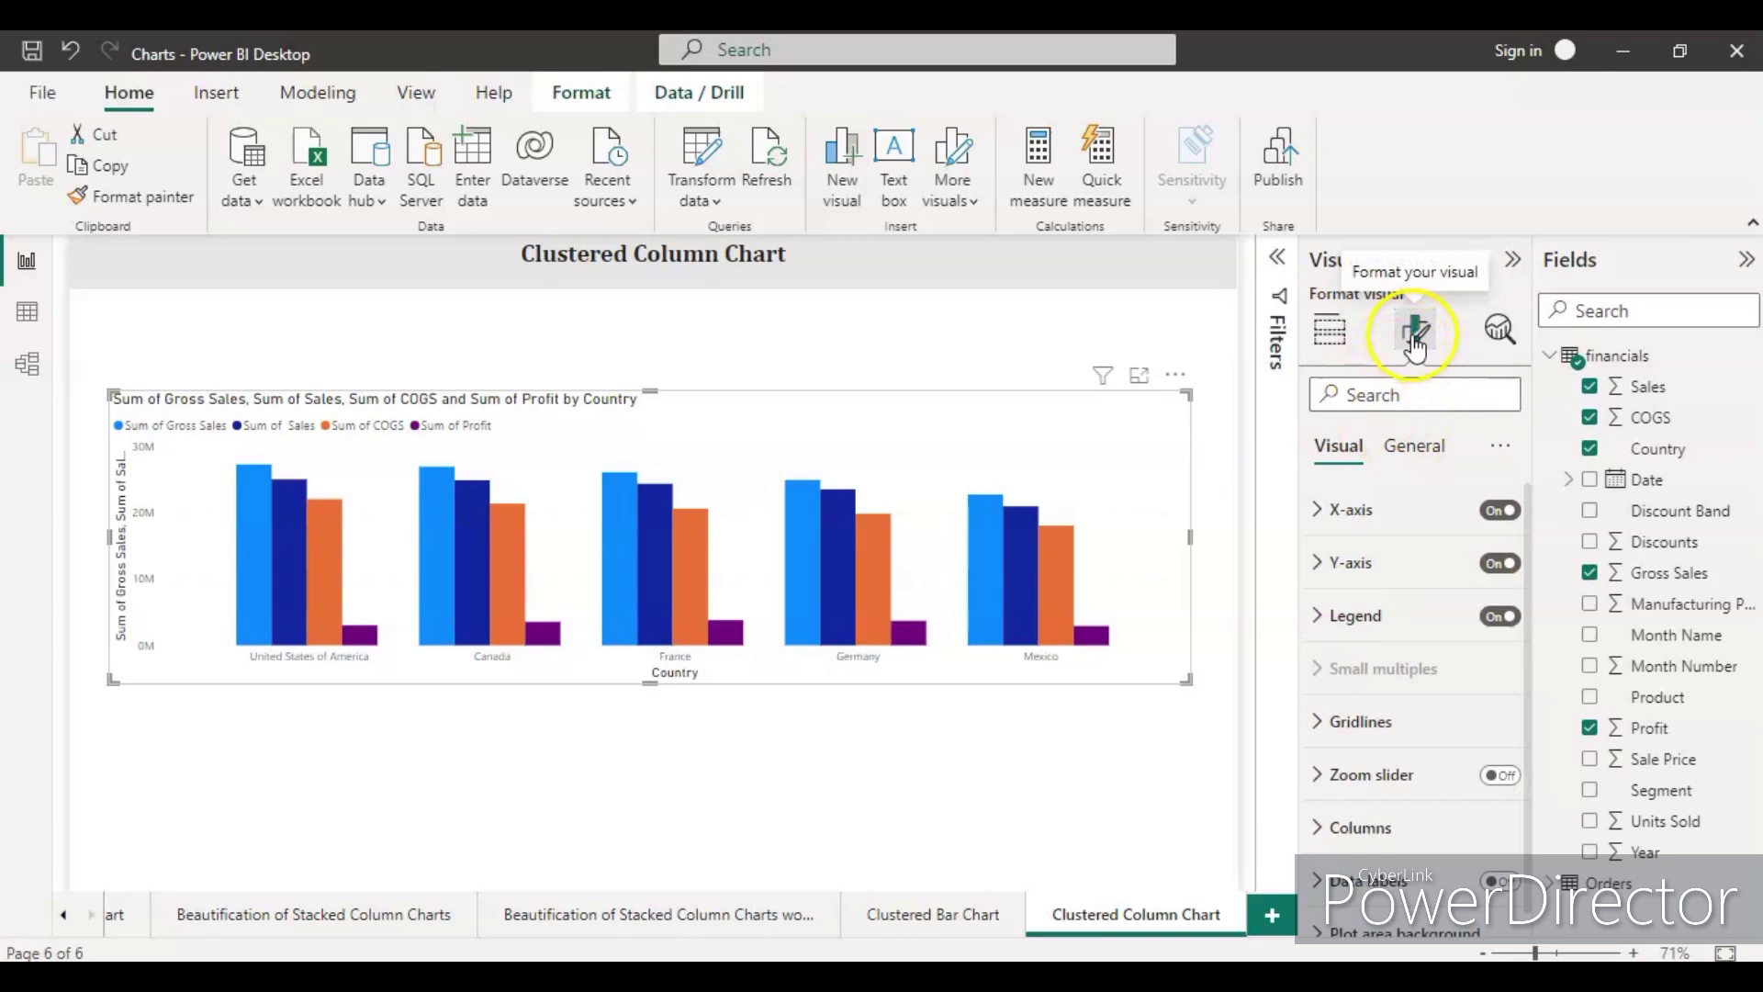
pyautogui.click(1317, 514)
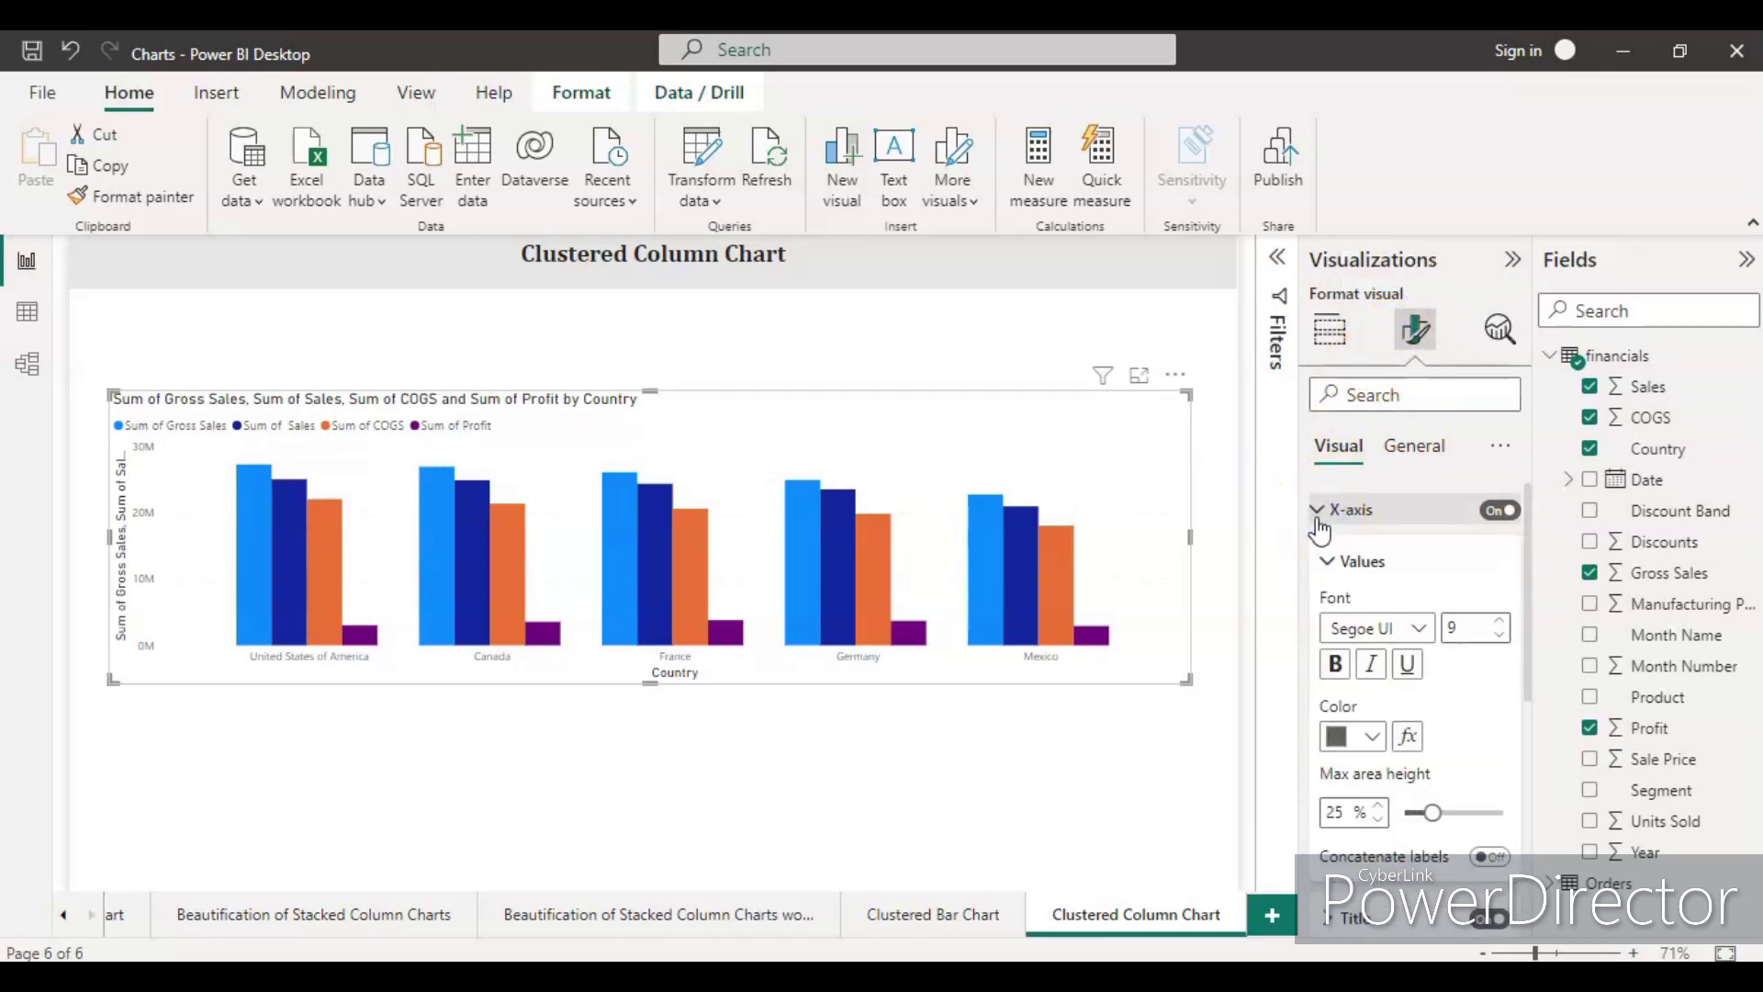
pyautogui.click(1500, 624)
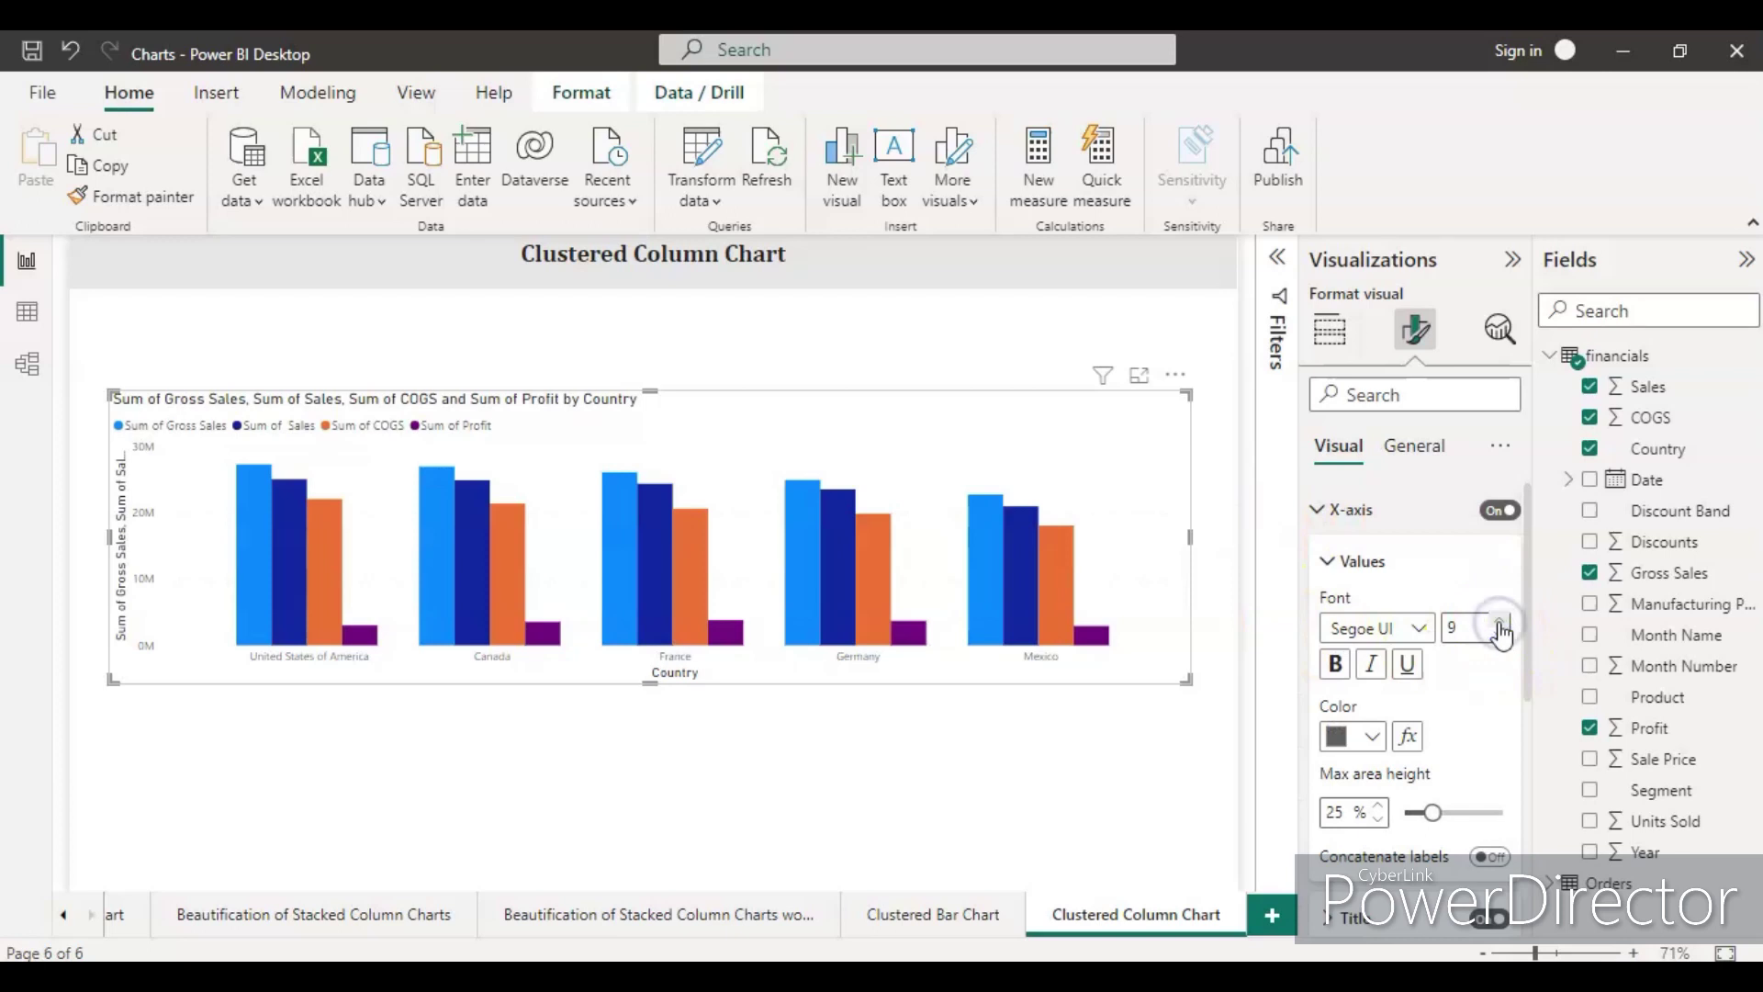
pyautogui.doubleClick(1499, 624)
pyautogui.click(1500, 623)
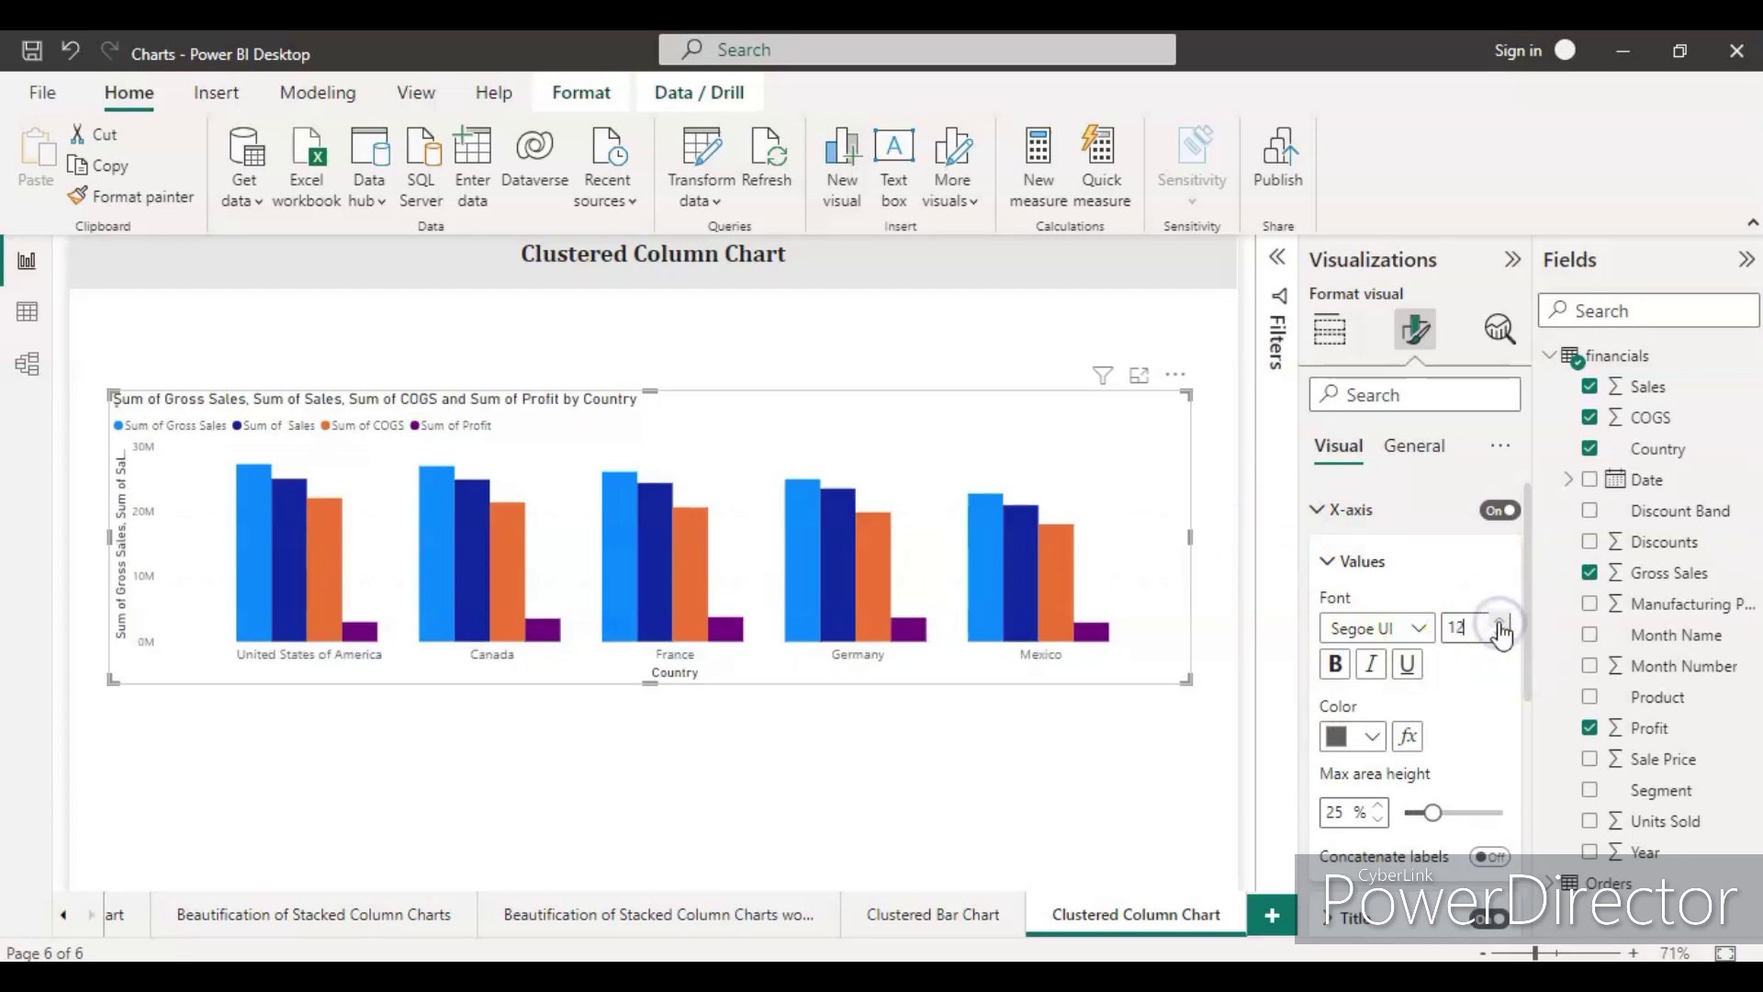
pyautogui.click(1372, 734)
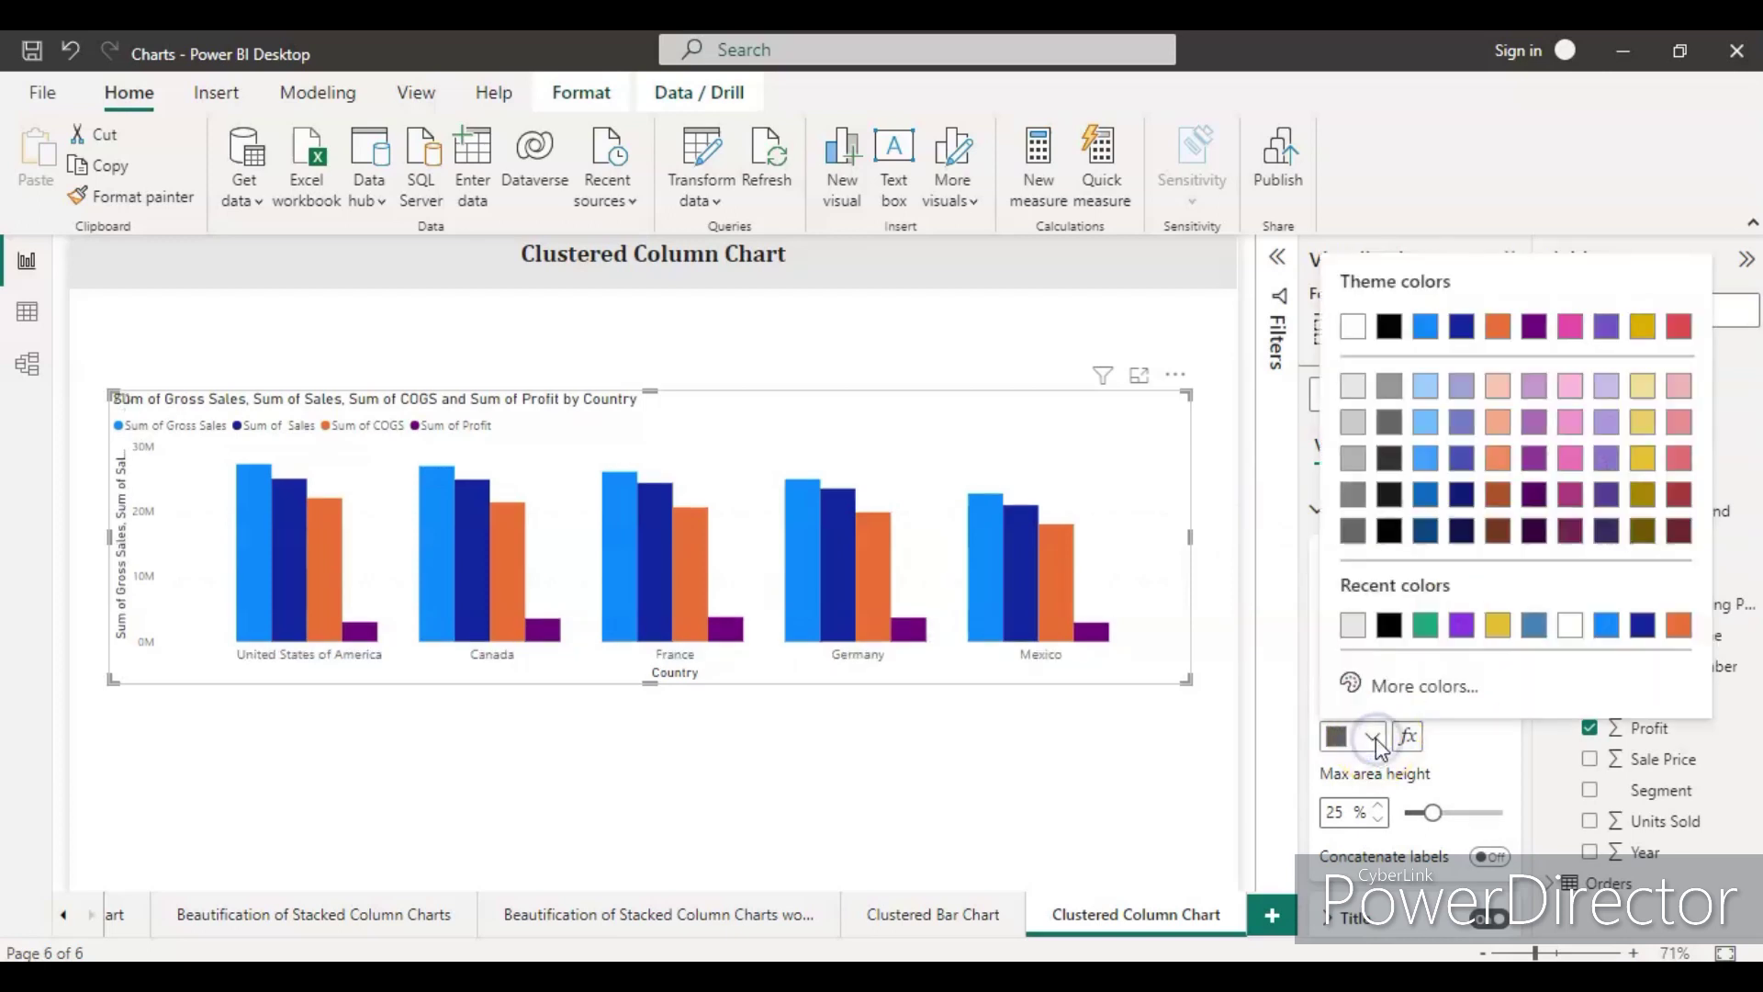
pyautogui.click(1389, 625)
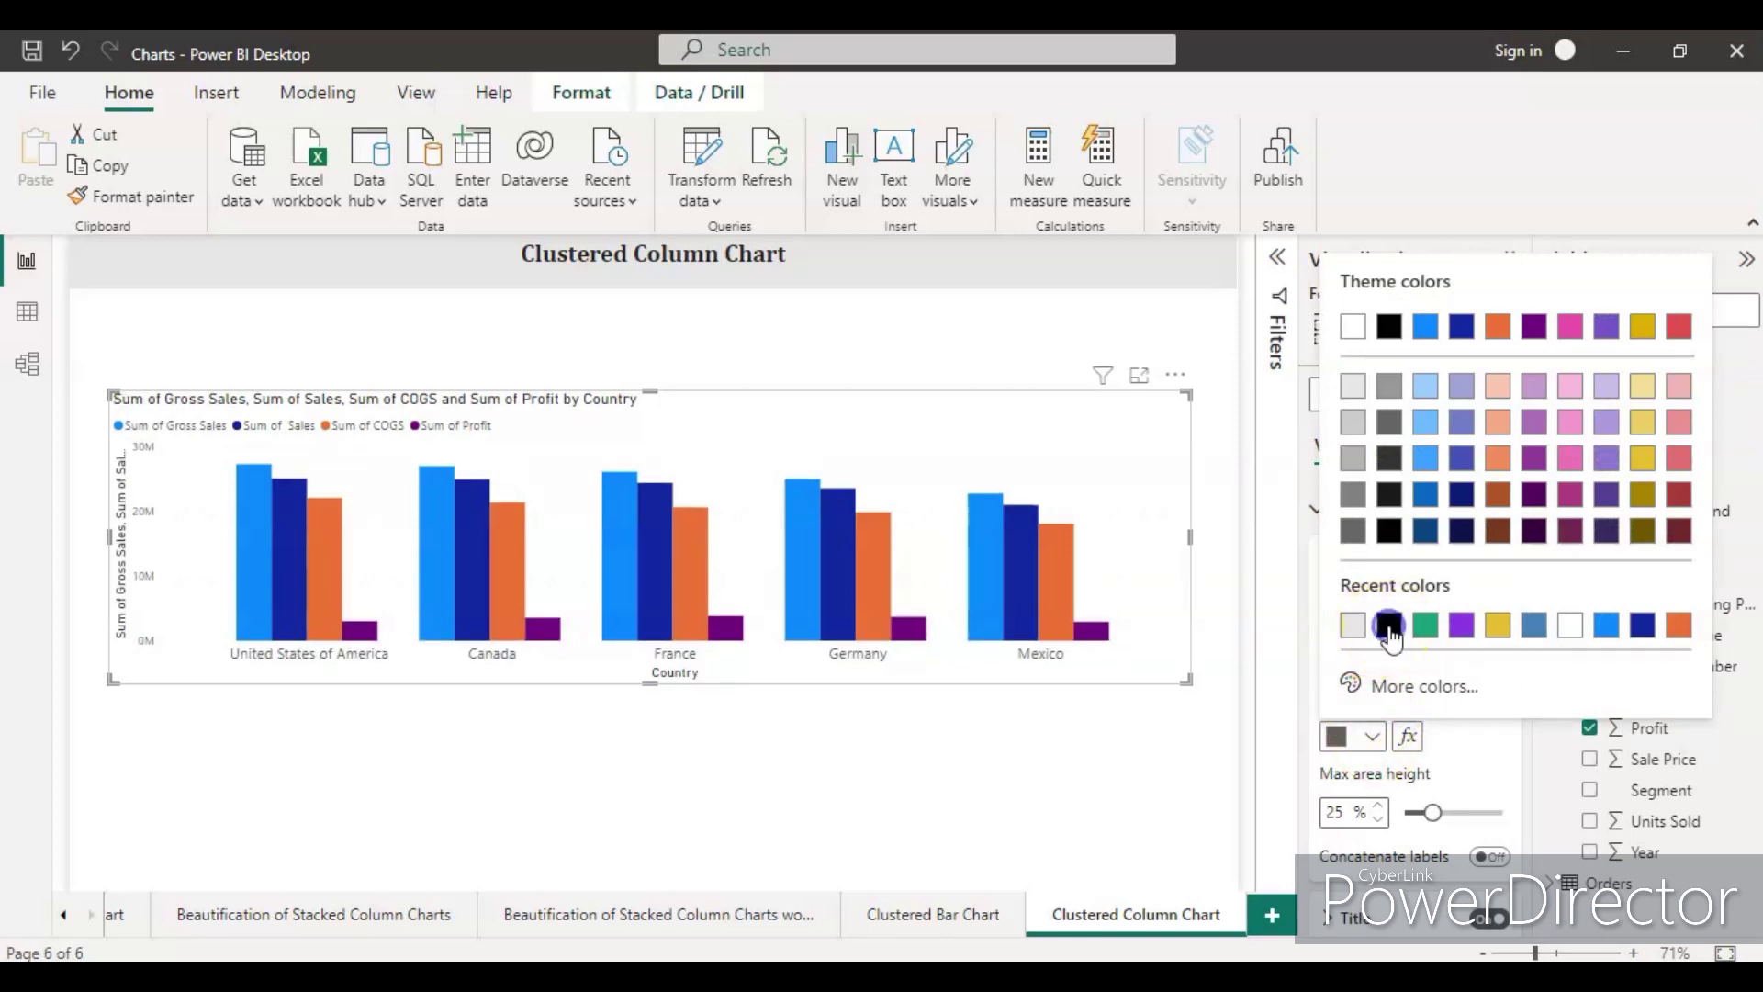
pyautogui.click(1389, 625)
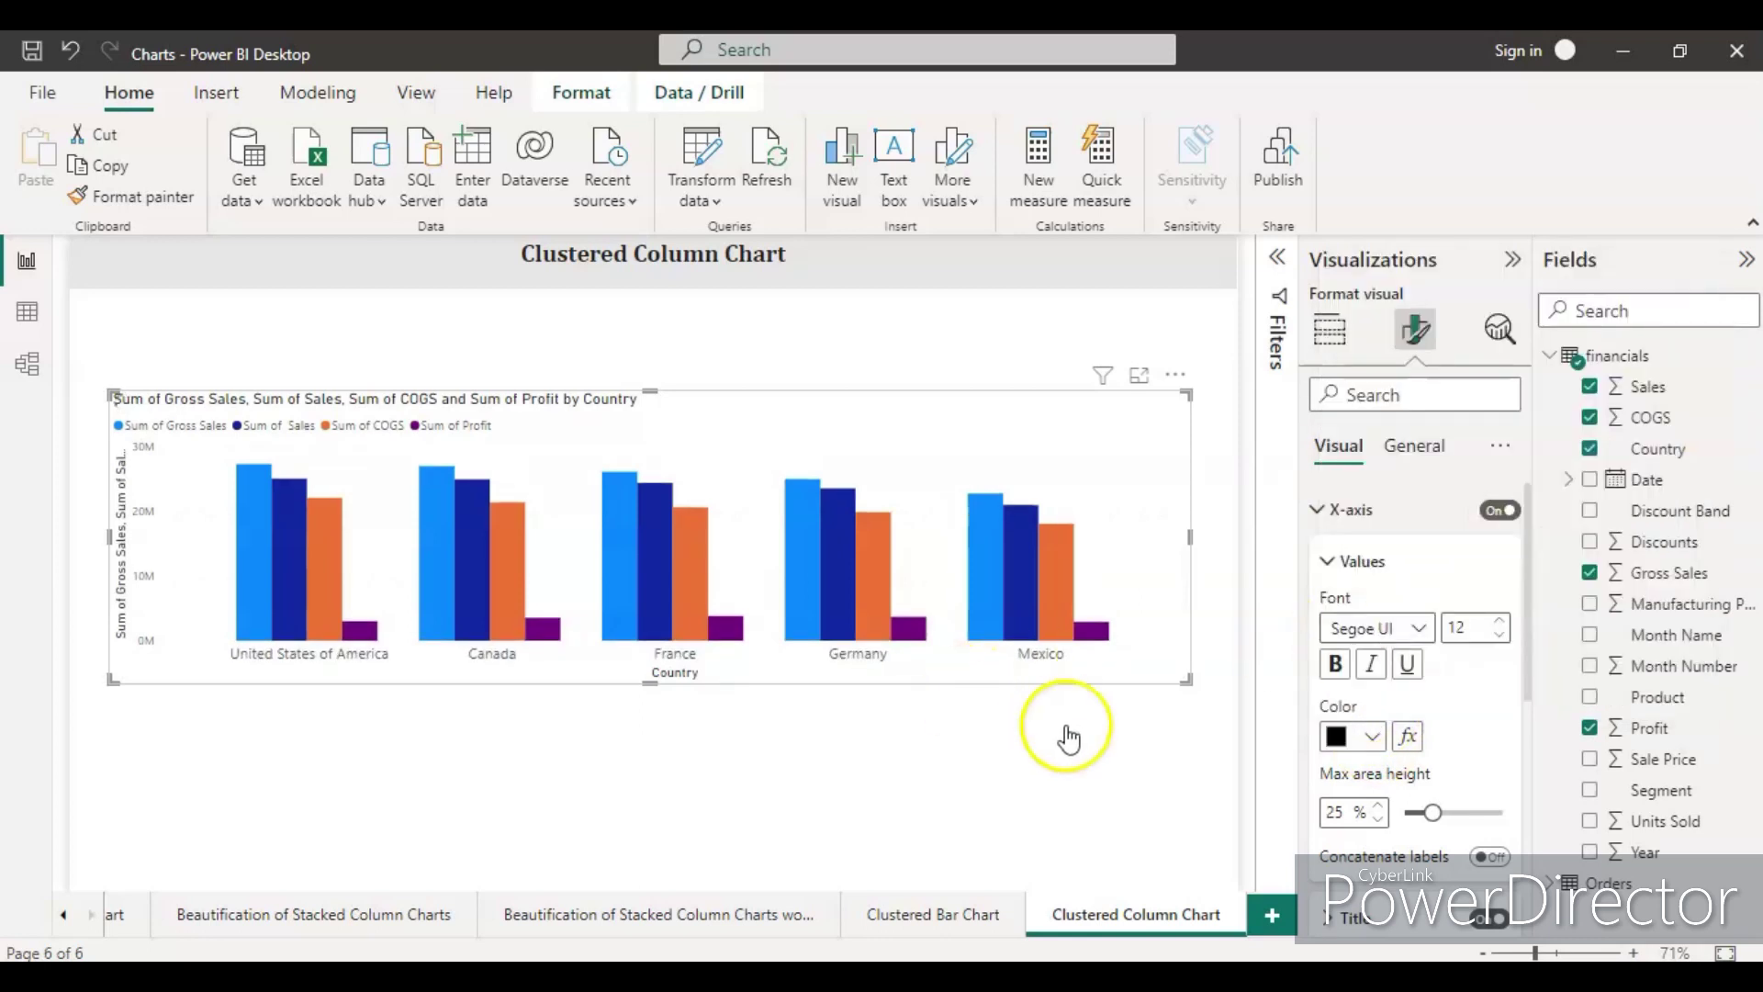
# Step: Expand the X-axis Title settings
pyautogui.scroll(-1, 1451, 735)
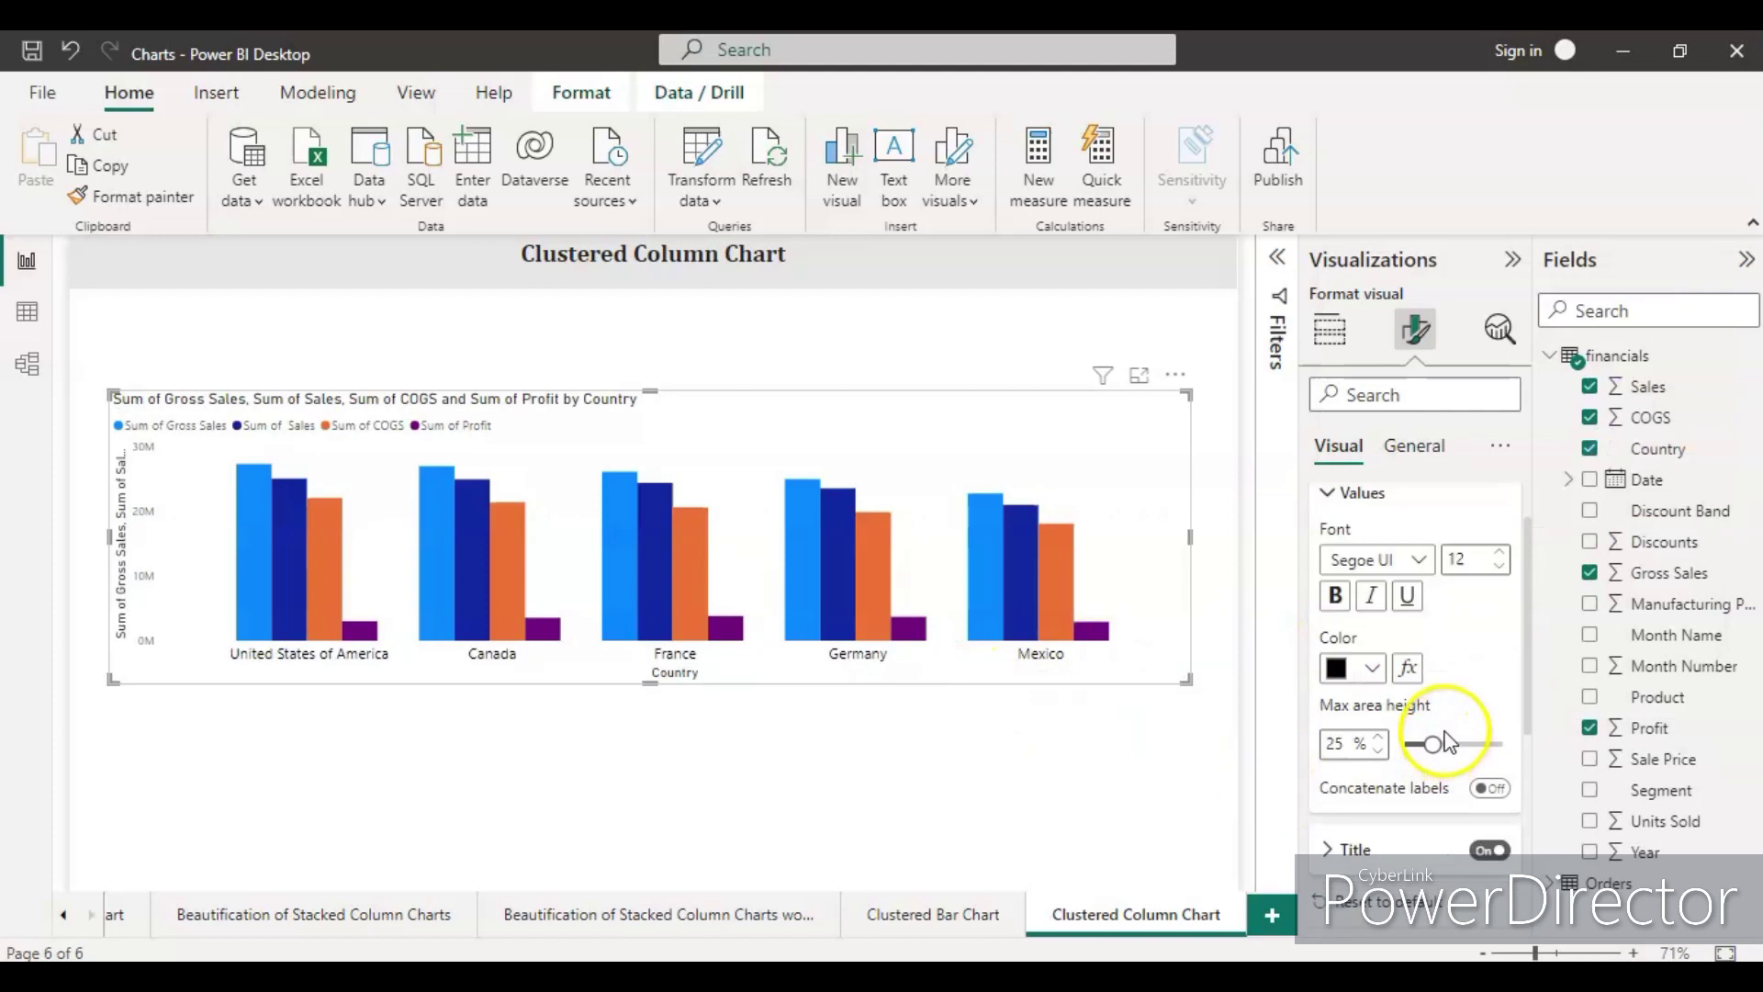
pyautogui.click(1325, 852)
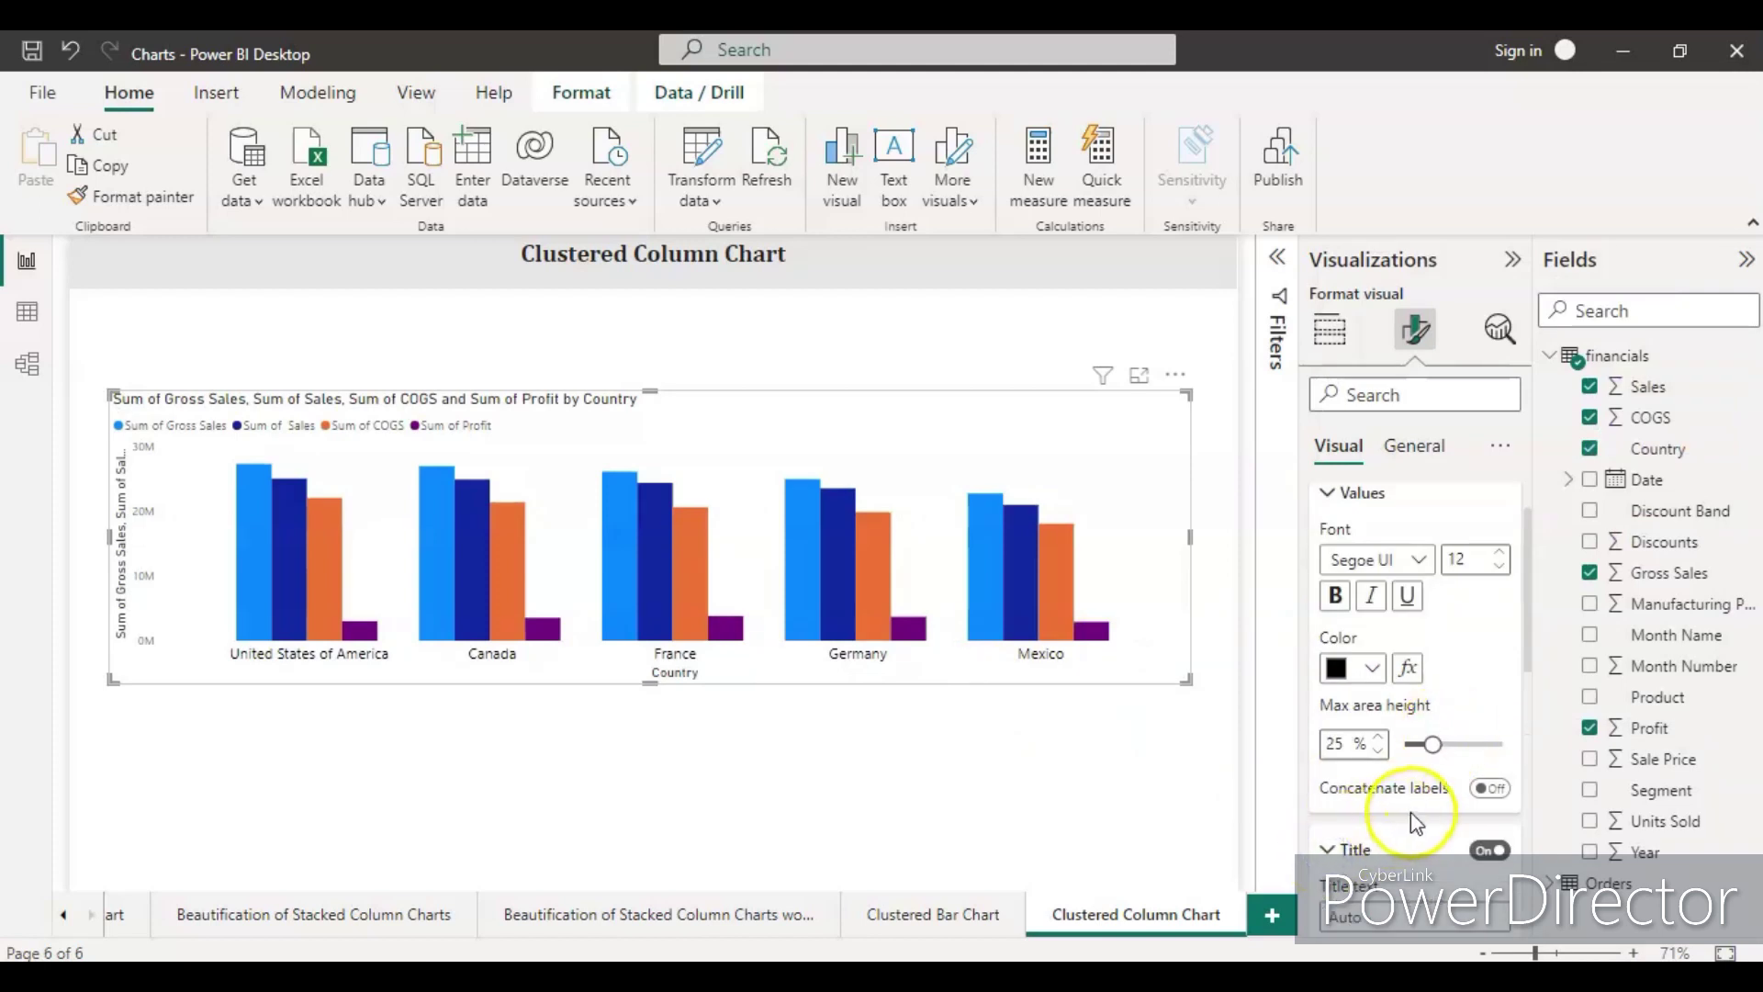
pyautogui.scroll(-2, 1410, 812)
pyautogui.scroll(-2, 1413, 794)
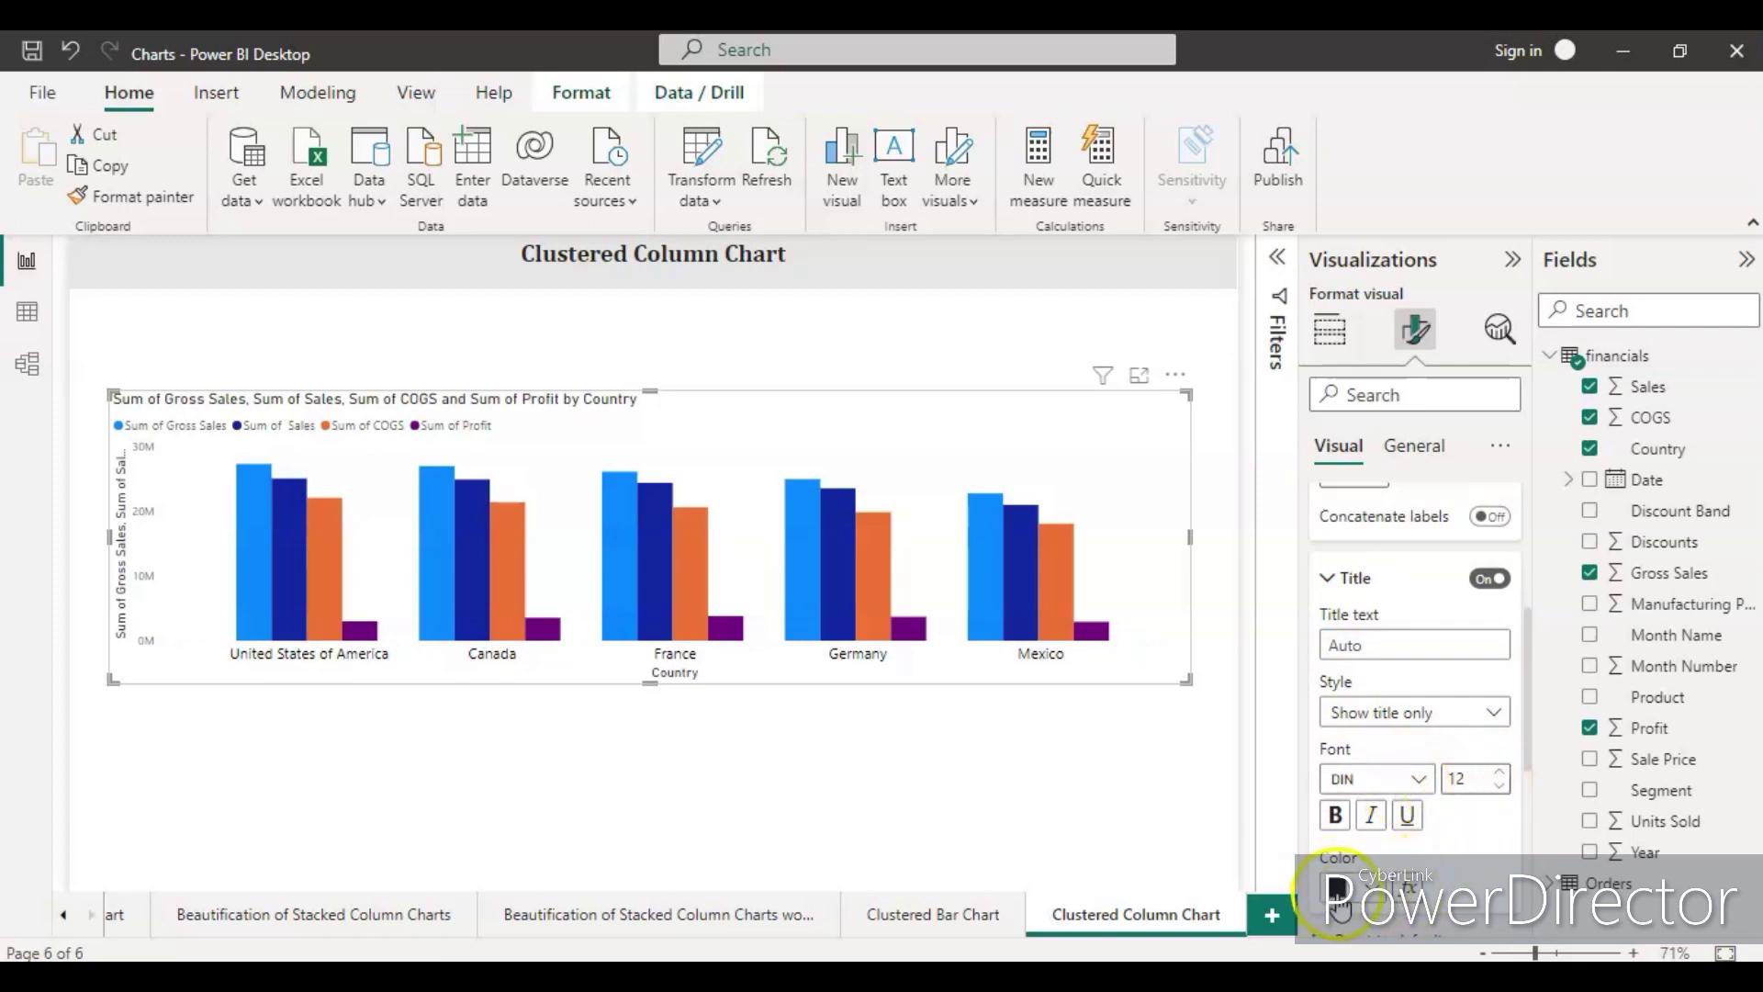
# Step: Set the Y-axis value labels to font size 11 in black
pyautogui.scroll(-2, 1336, 826)
pyautogui.scroll(-2, 1331, 769)
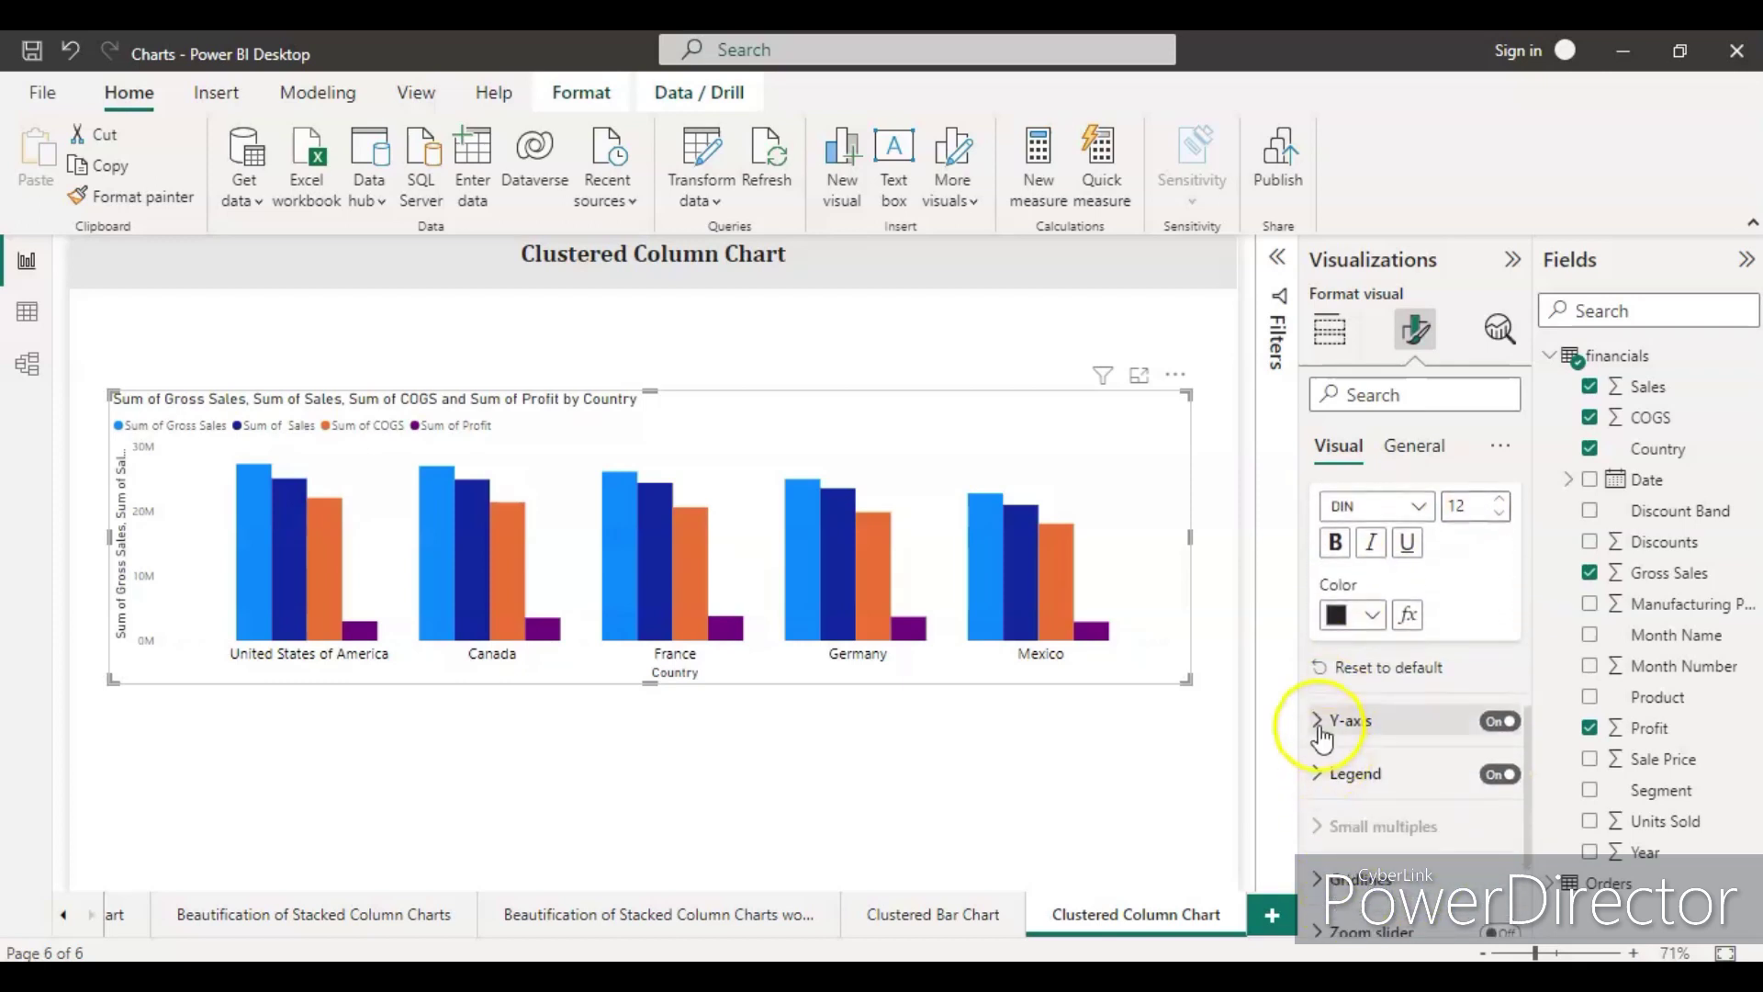
pyautogui.click(1321, 723)
pyautogui.scroll(-2, 1464, 774)
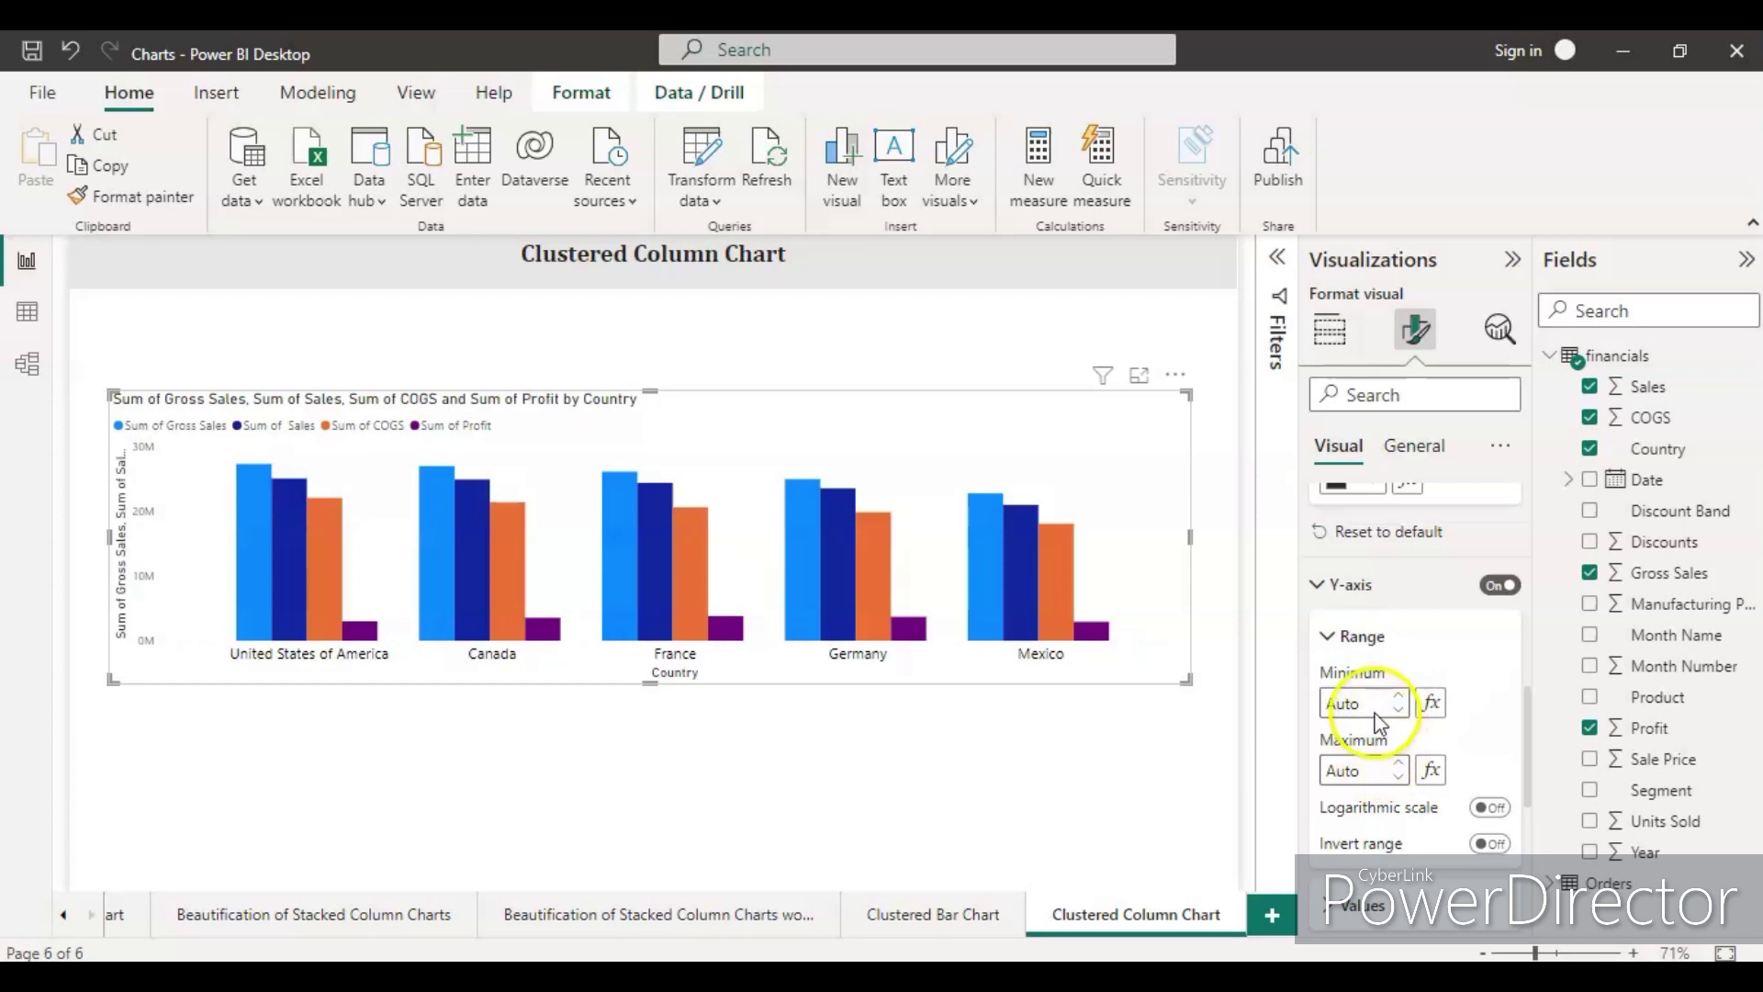
pyautogui.scroll(-1, 1363, 762)
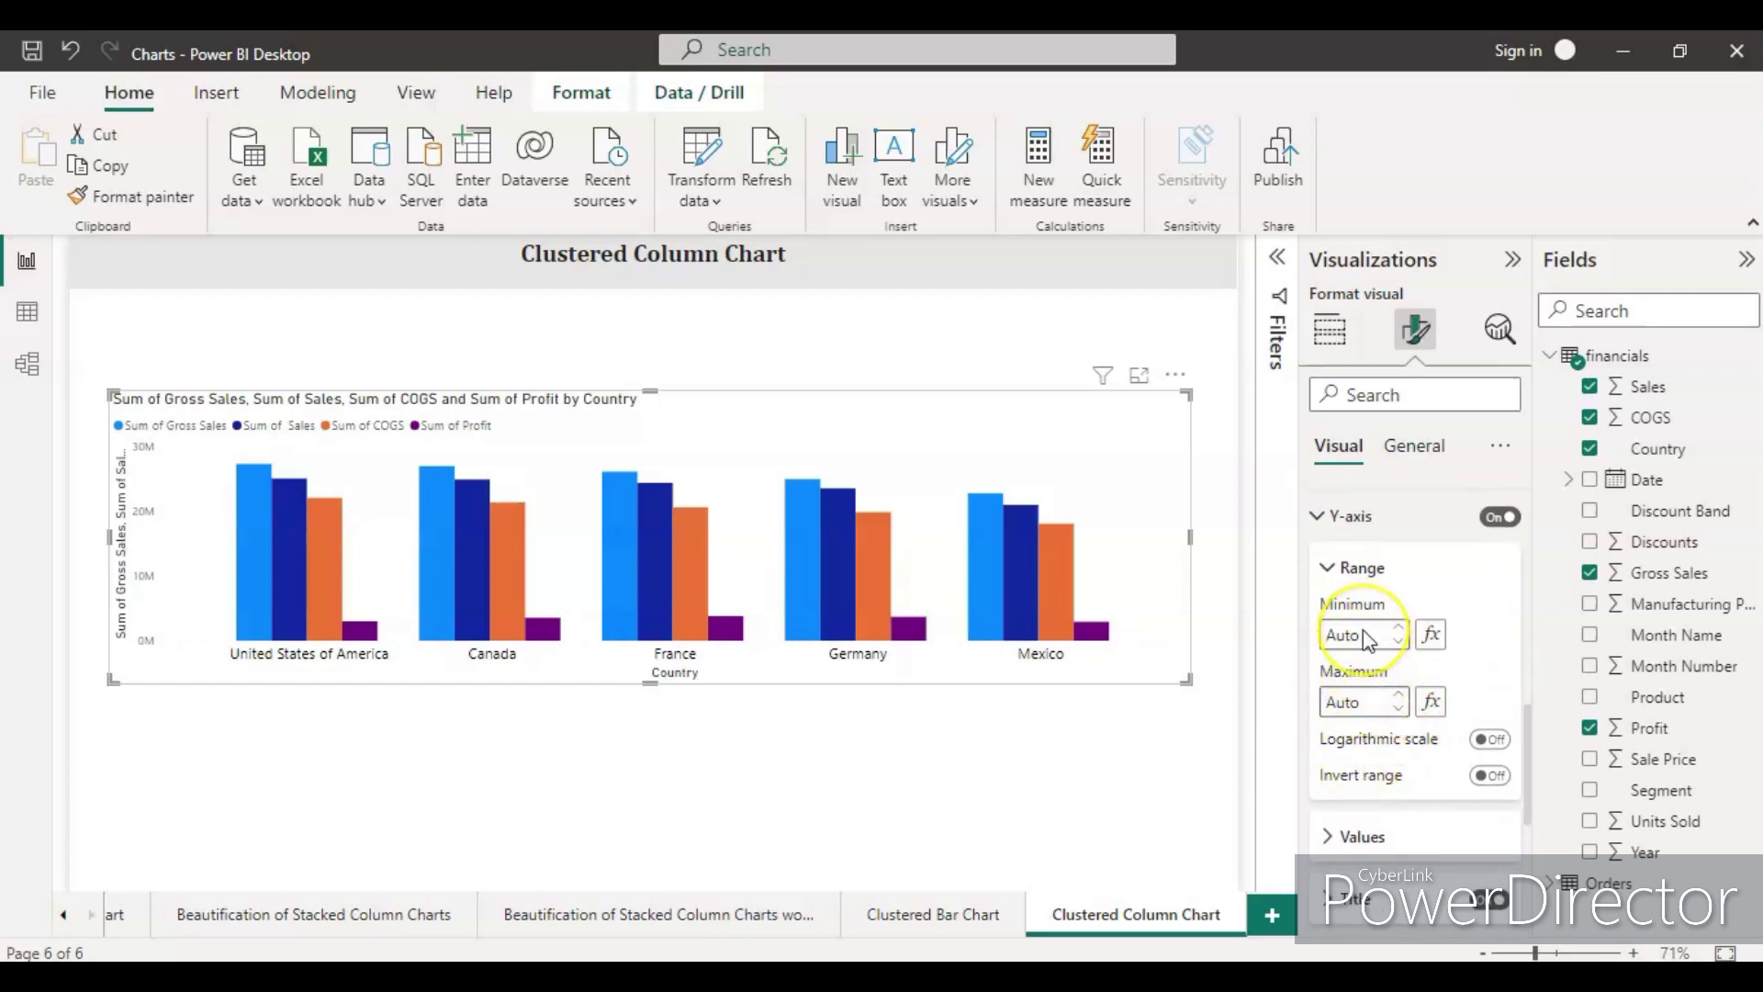
pyautogui.scroll(-2, 1368, 640)
pyautogui.click(1338, 703)
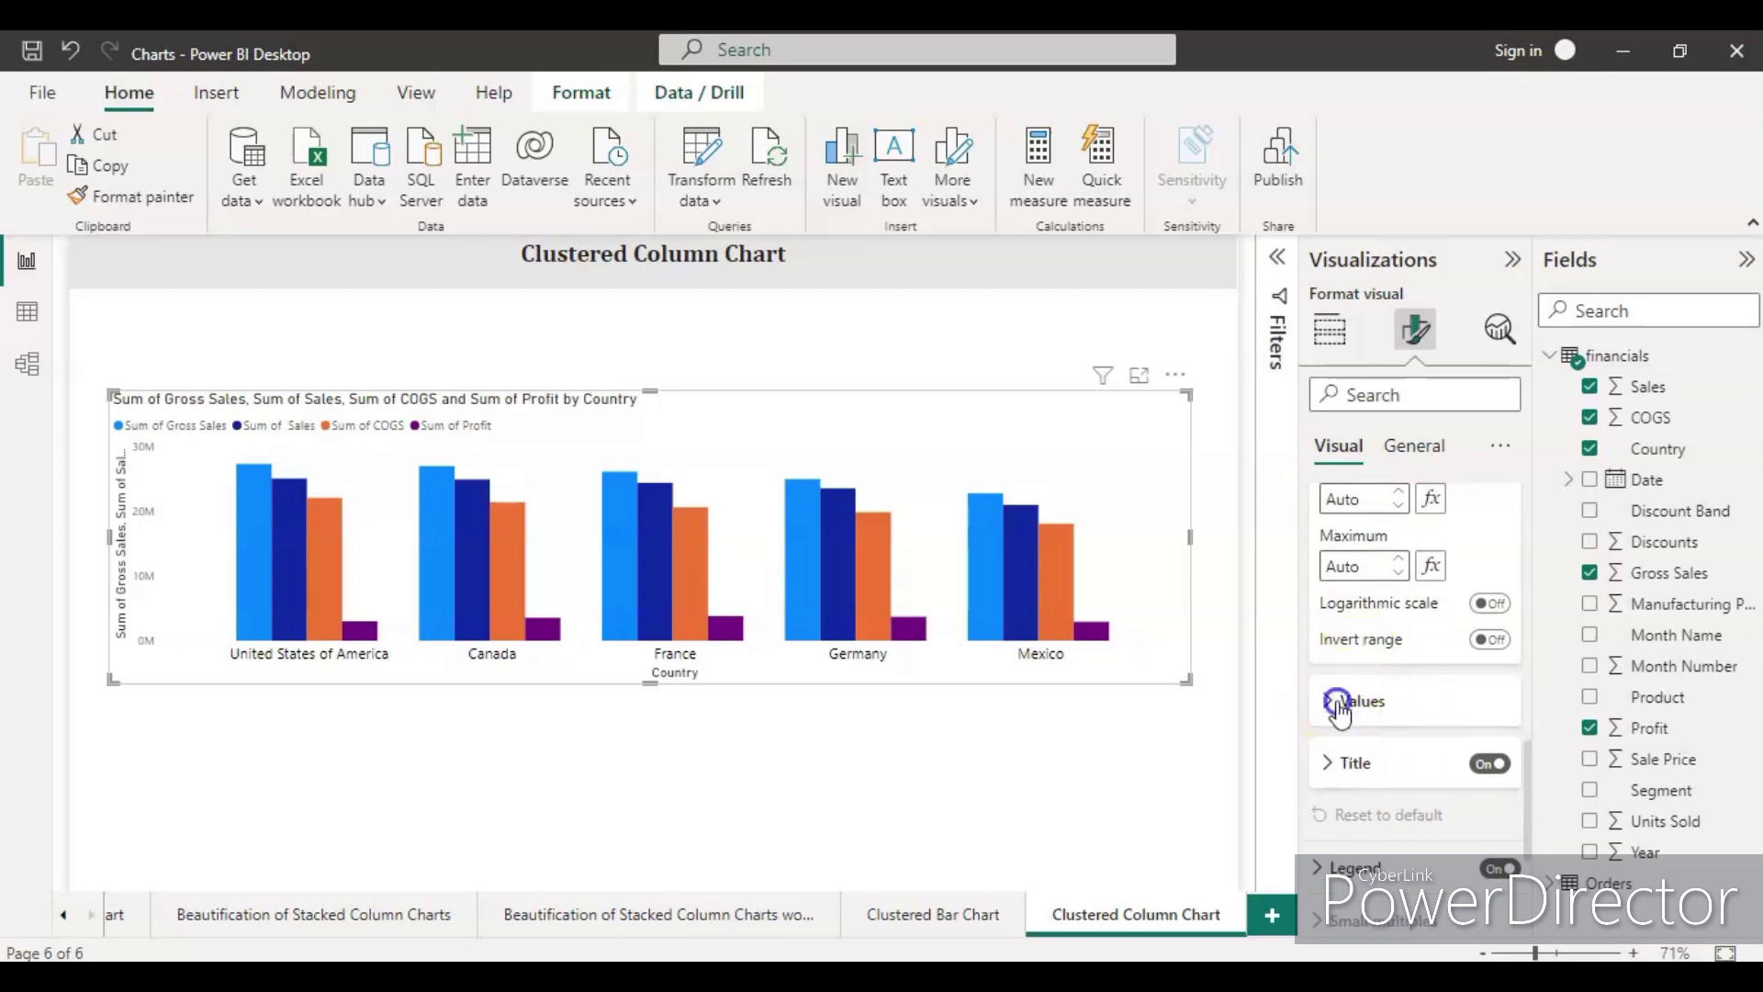
pyautogui.scroll(-1, 1340, 711)
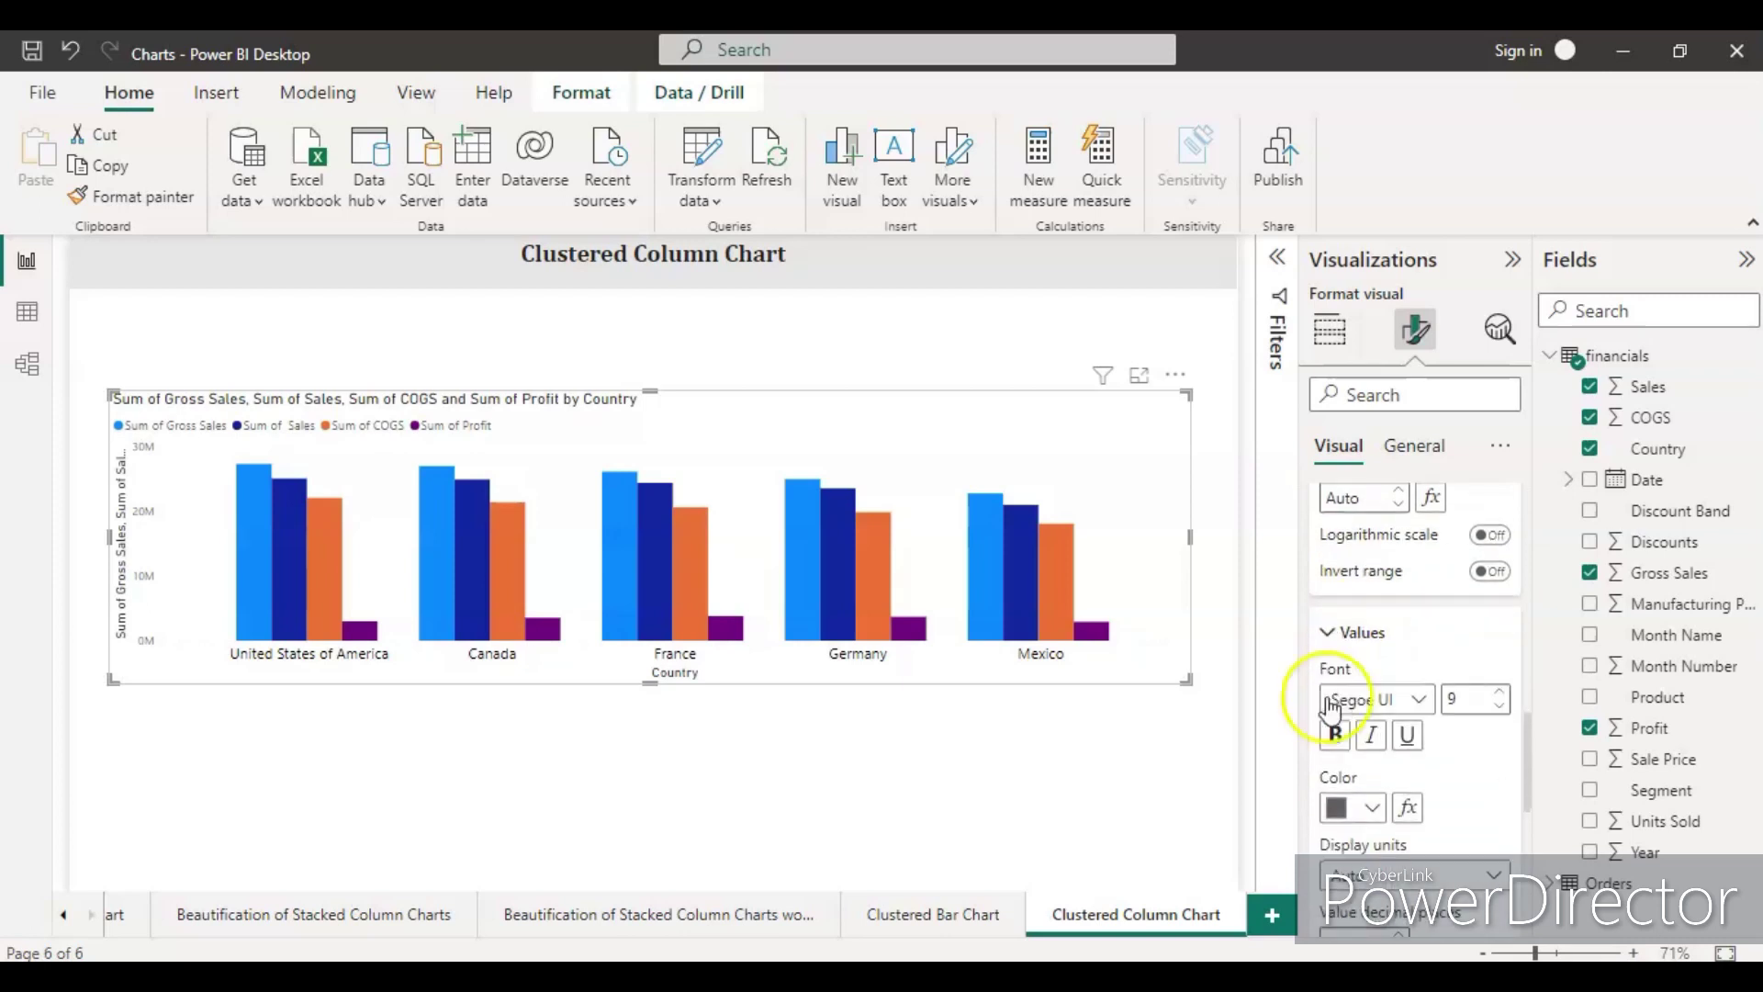
pyautogui.click(1500, 696)
pyautogui.click(1500, 696)
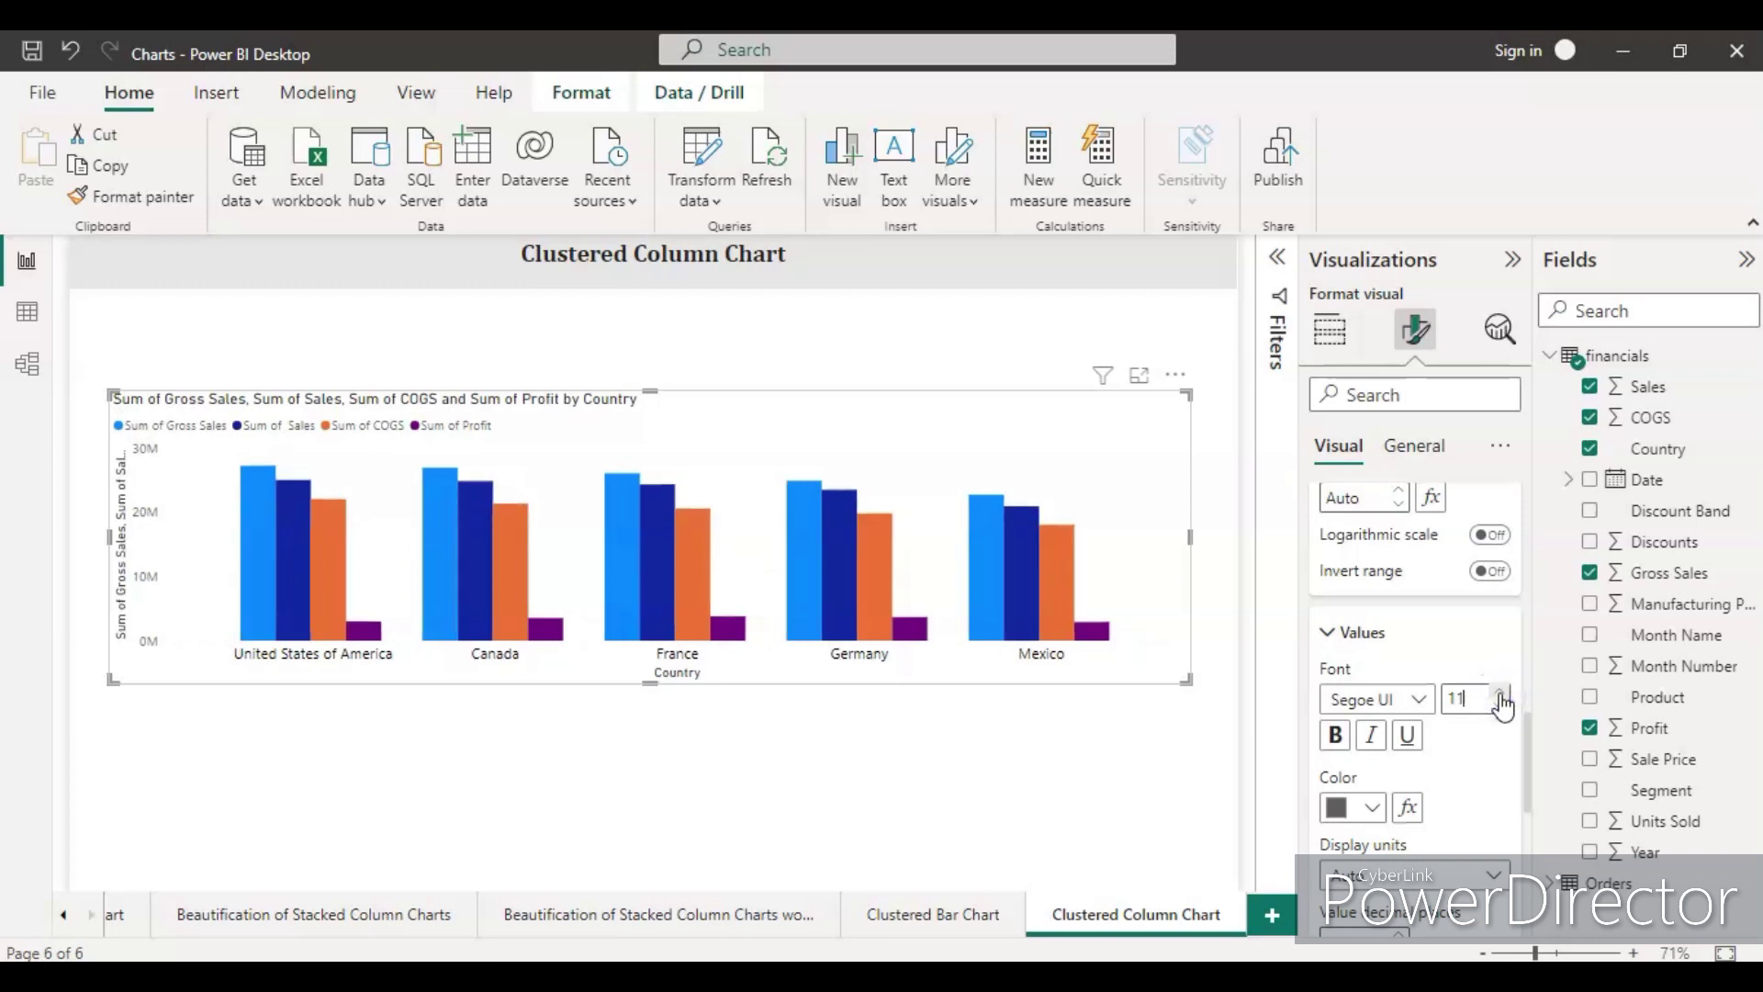
pyautogui.click(1500, 696)
pyautogui.click(1372, 808)
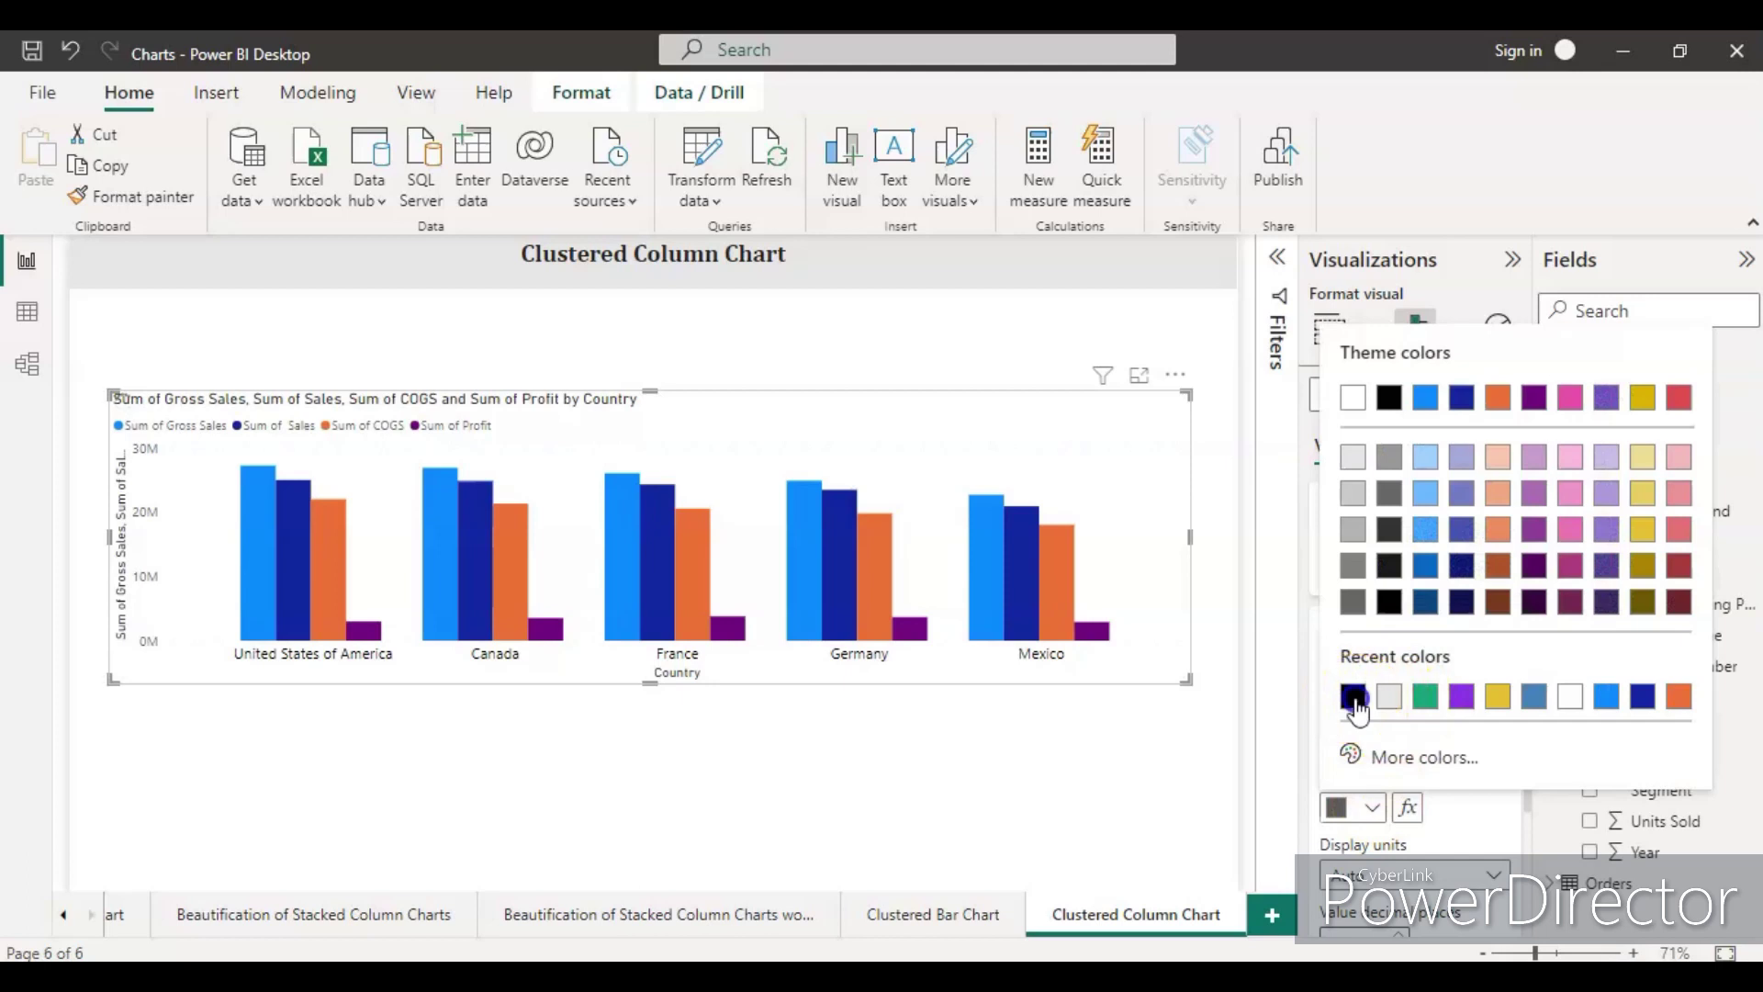
pyautogui.click(1353, 700)
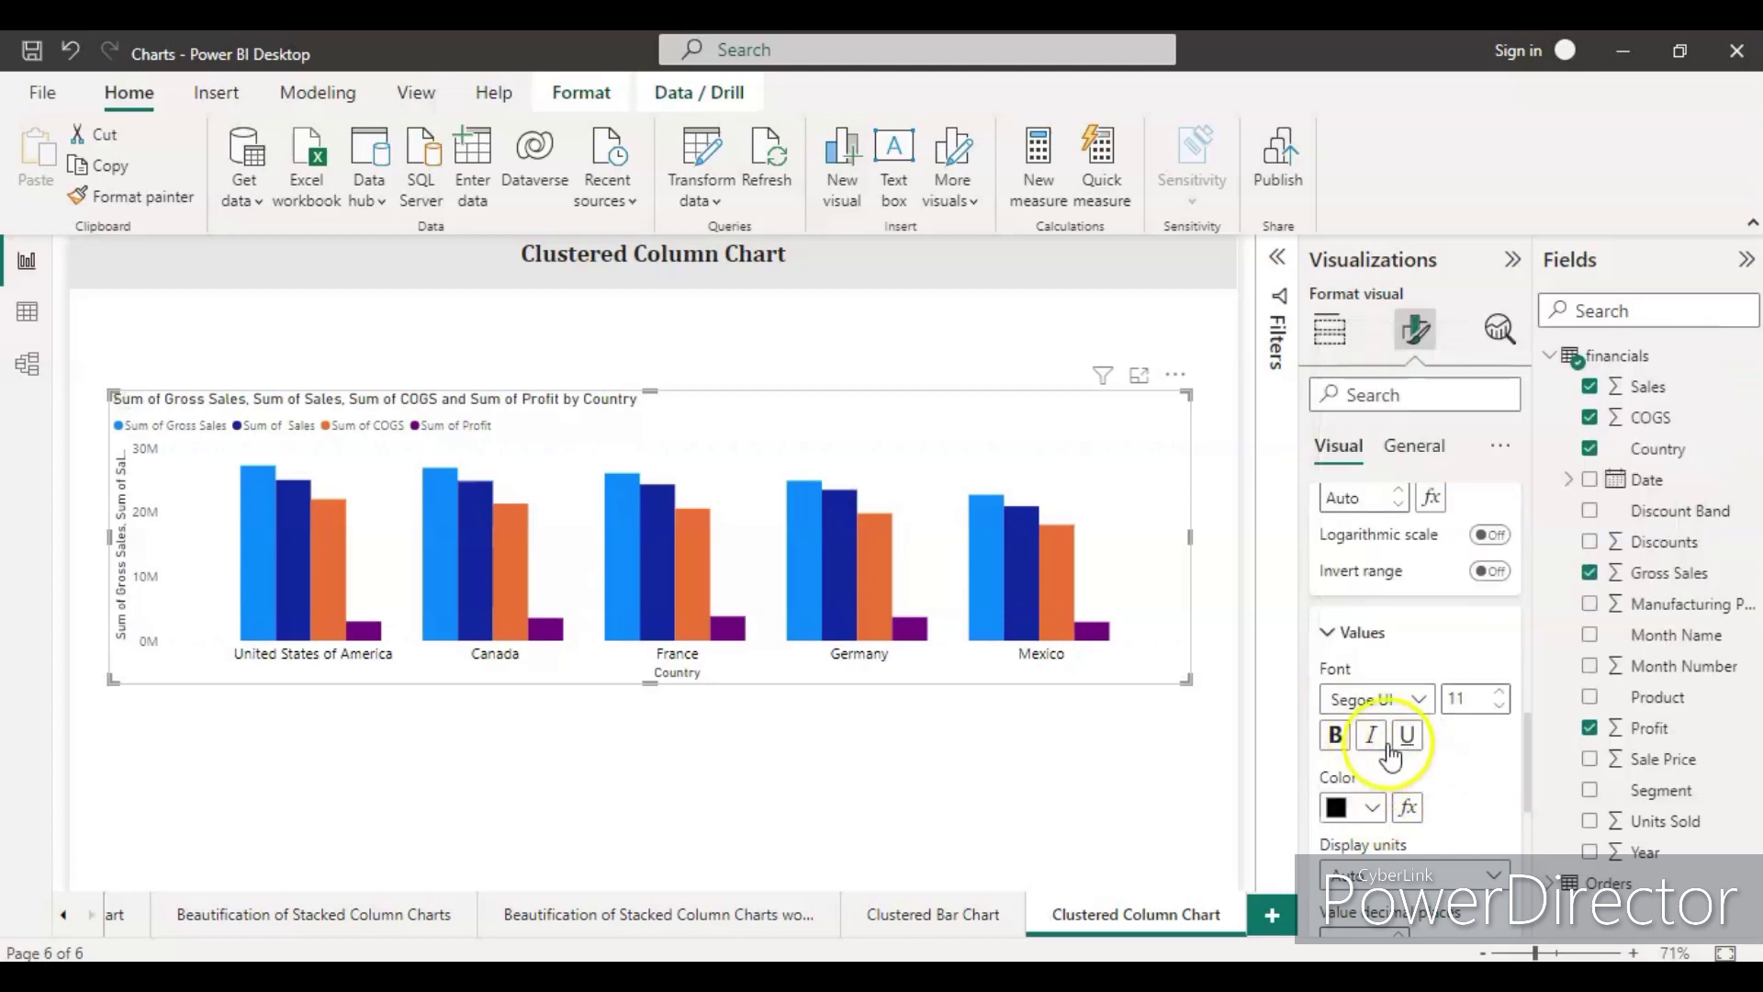
# Step: Expand the Y-axis Title and Legend sections and open the legend position list
pyautogui.scroll(-3, 1404, 740)
pyautogui.scroll(-1, 1412, 725)
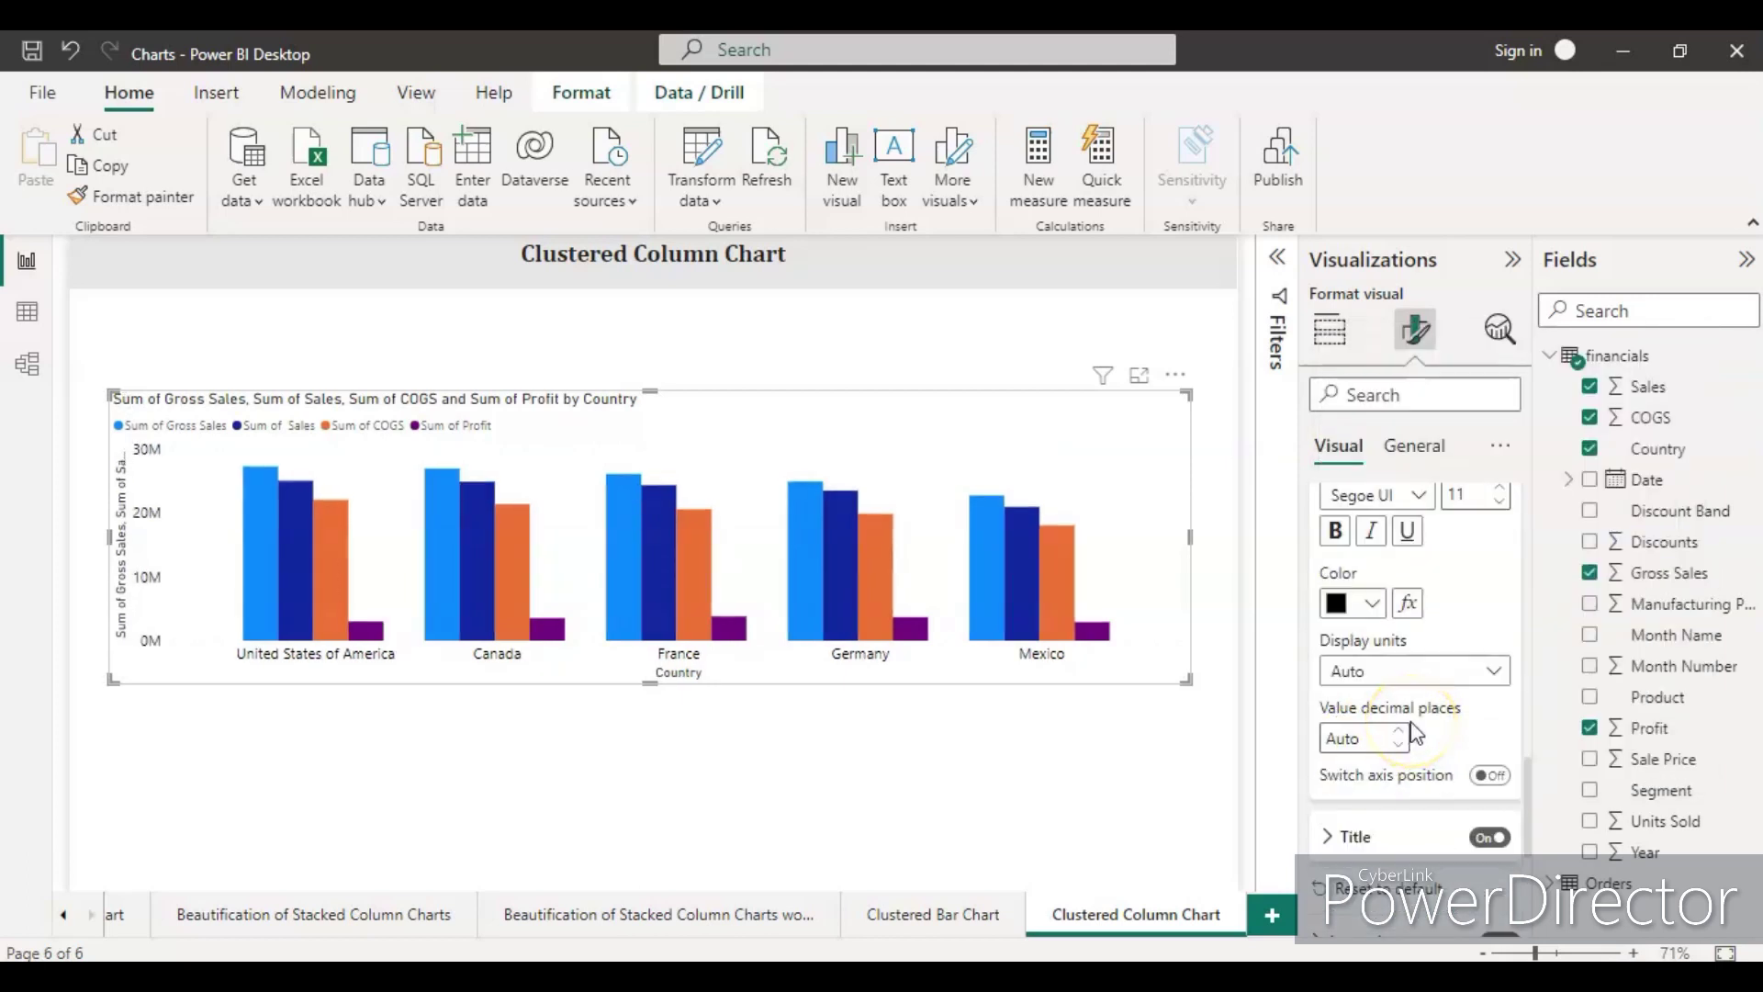
pyautogui.scroll(-3, 1353, 798)
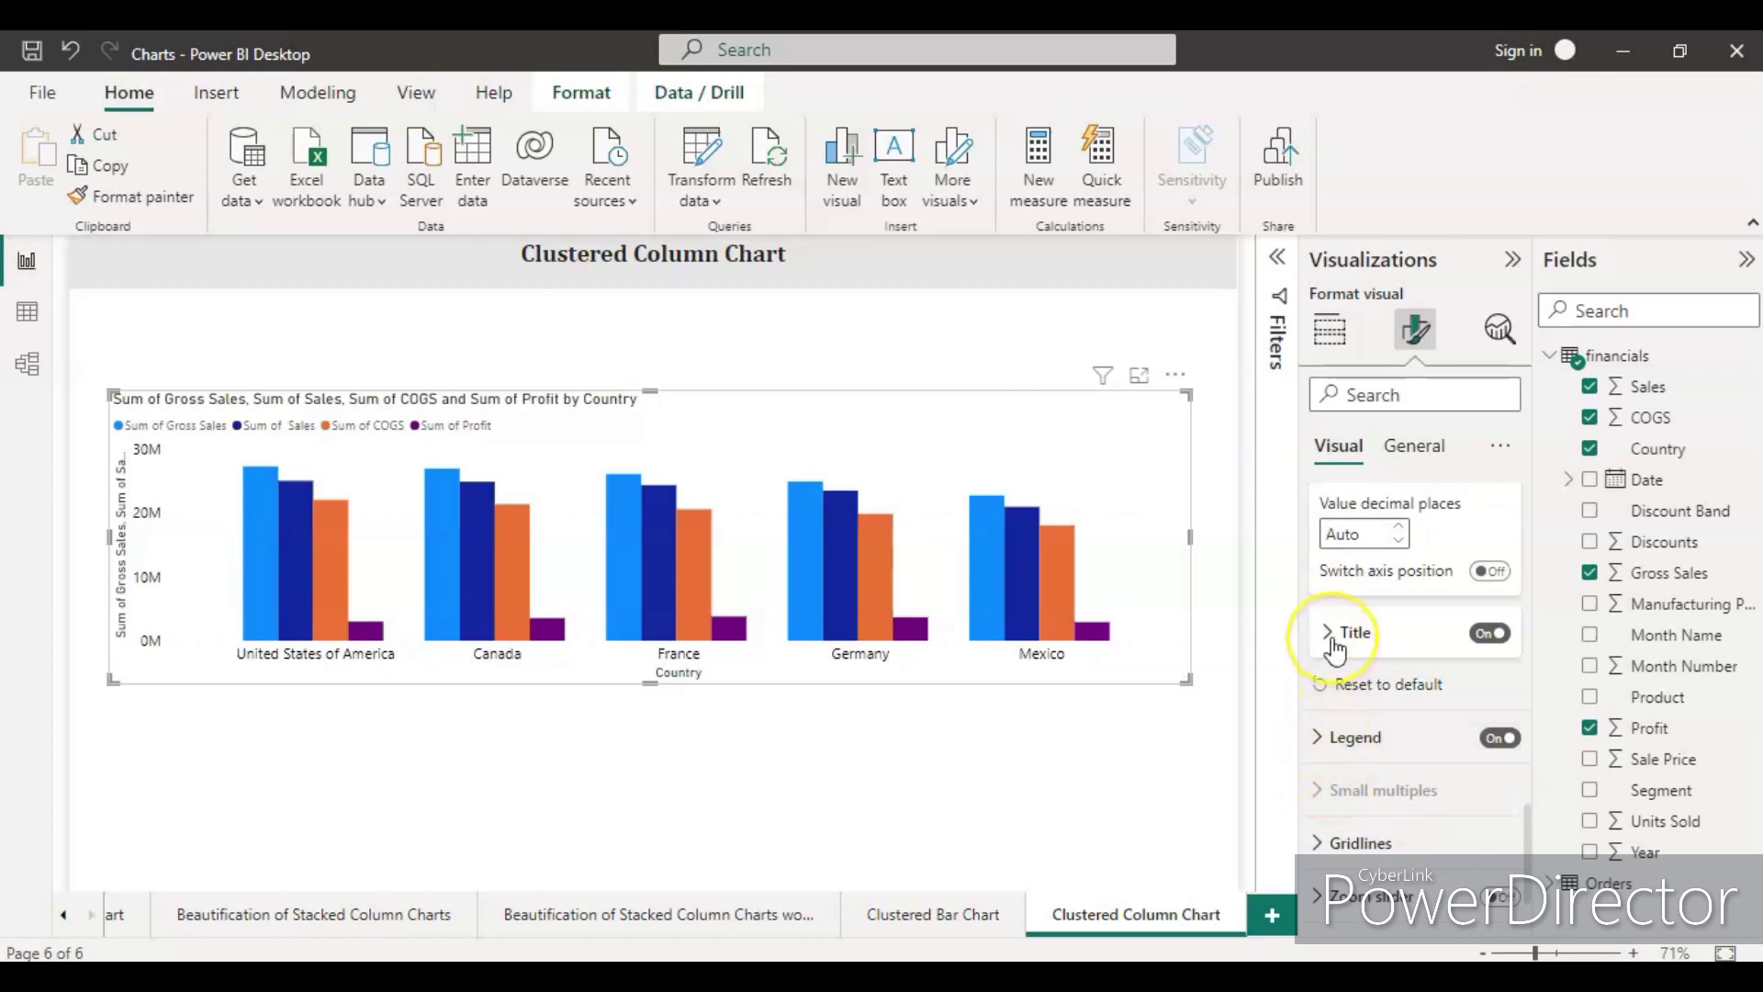
pyautogui.click(1331, 637)
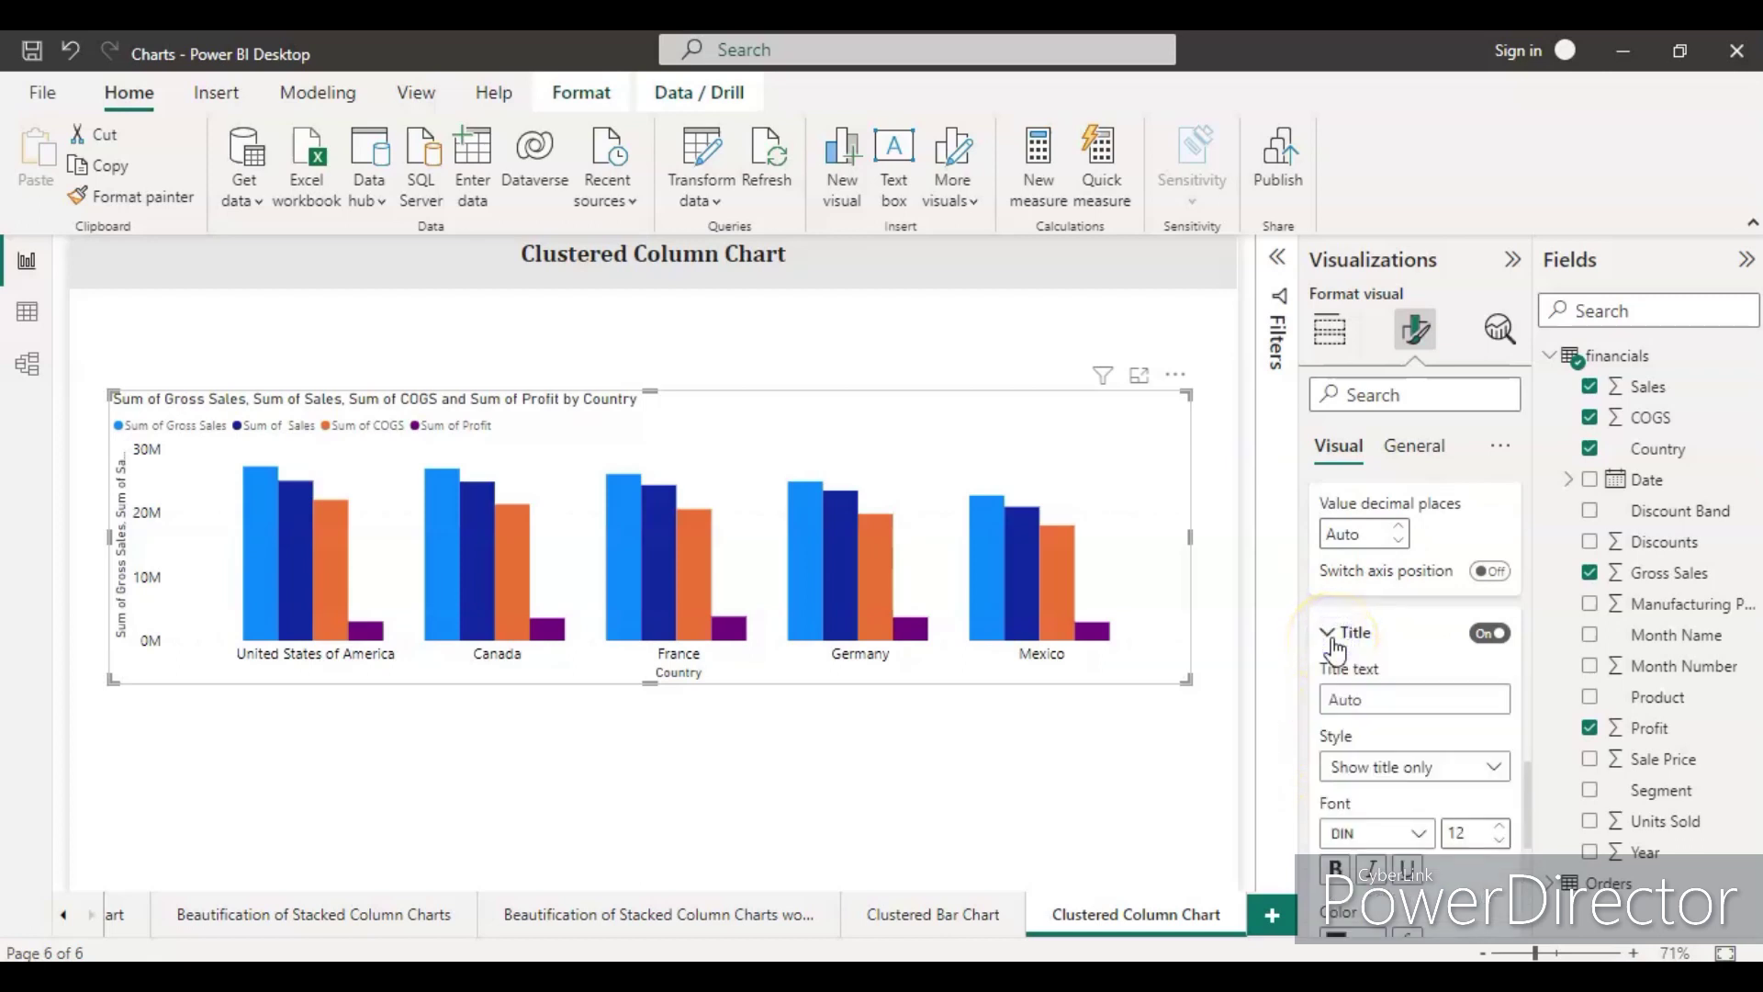
pyautogui.scroll(-1, 1384, 708)
pyautogui.scroll(-1, 1385, 716)
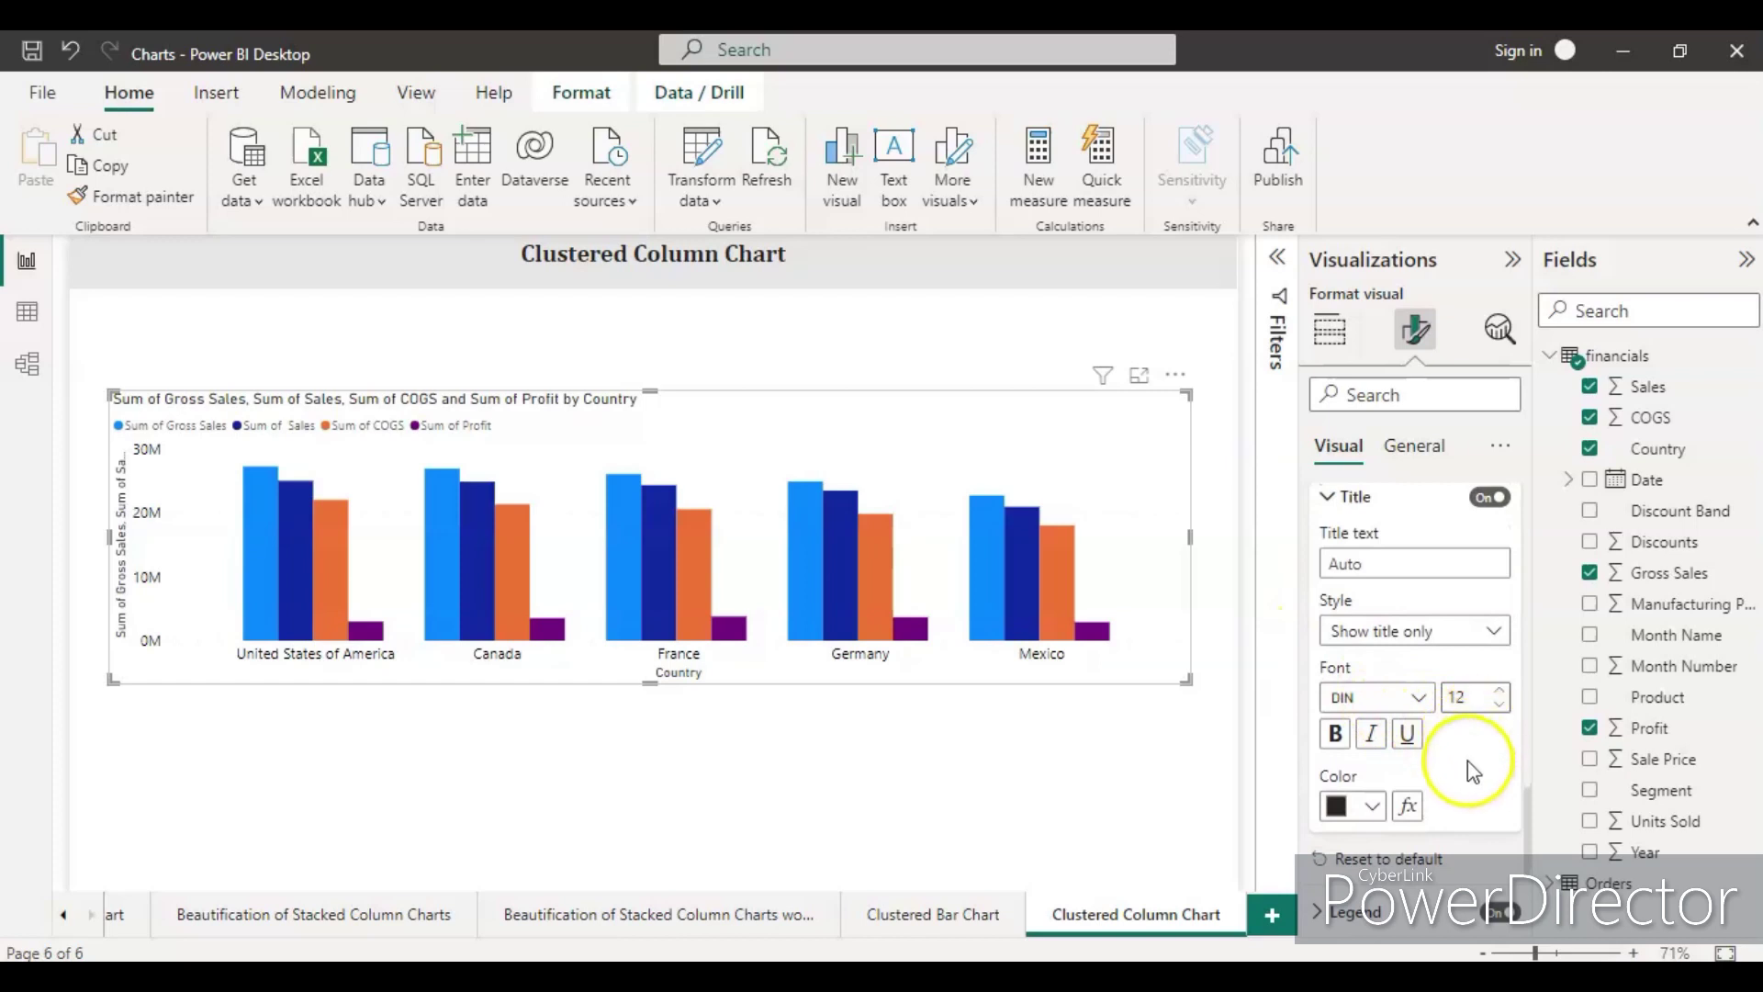
pyautogui.scroll(-3, 1467, 760)
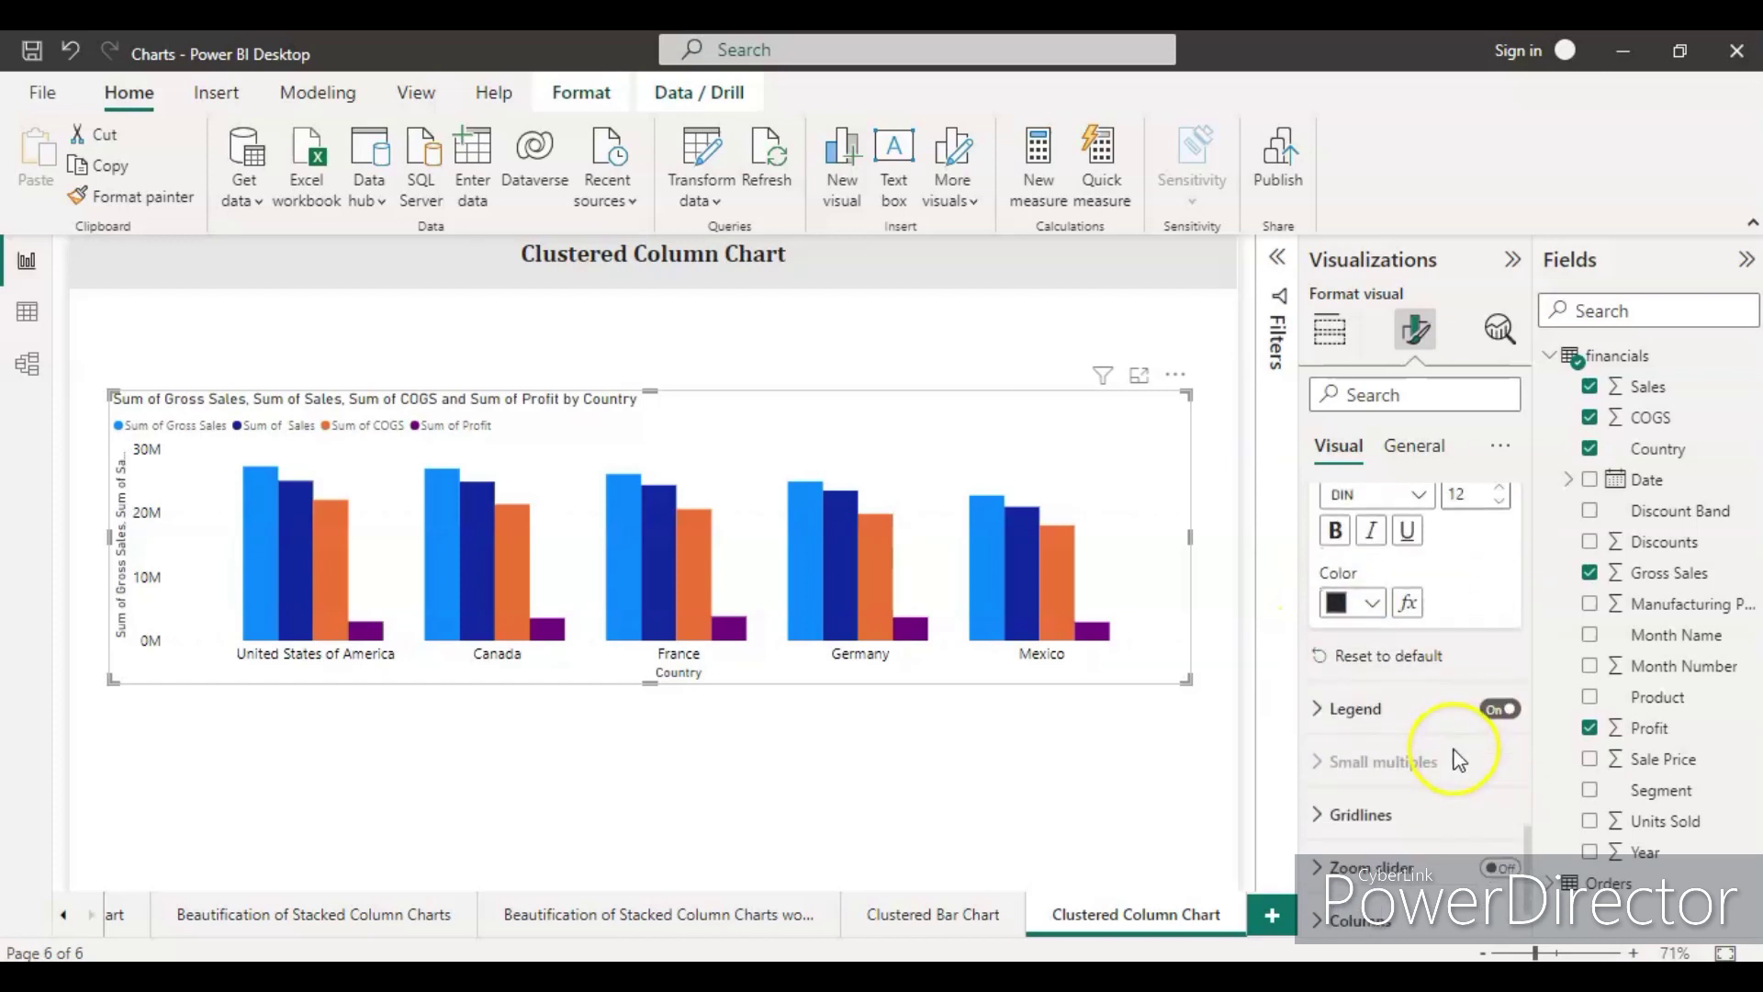
pyautogui.click(1320, 720)
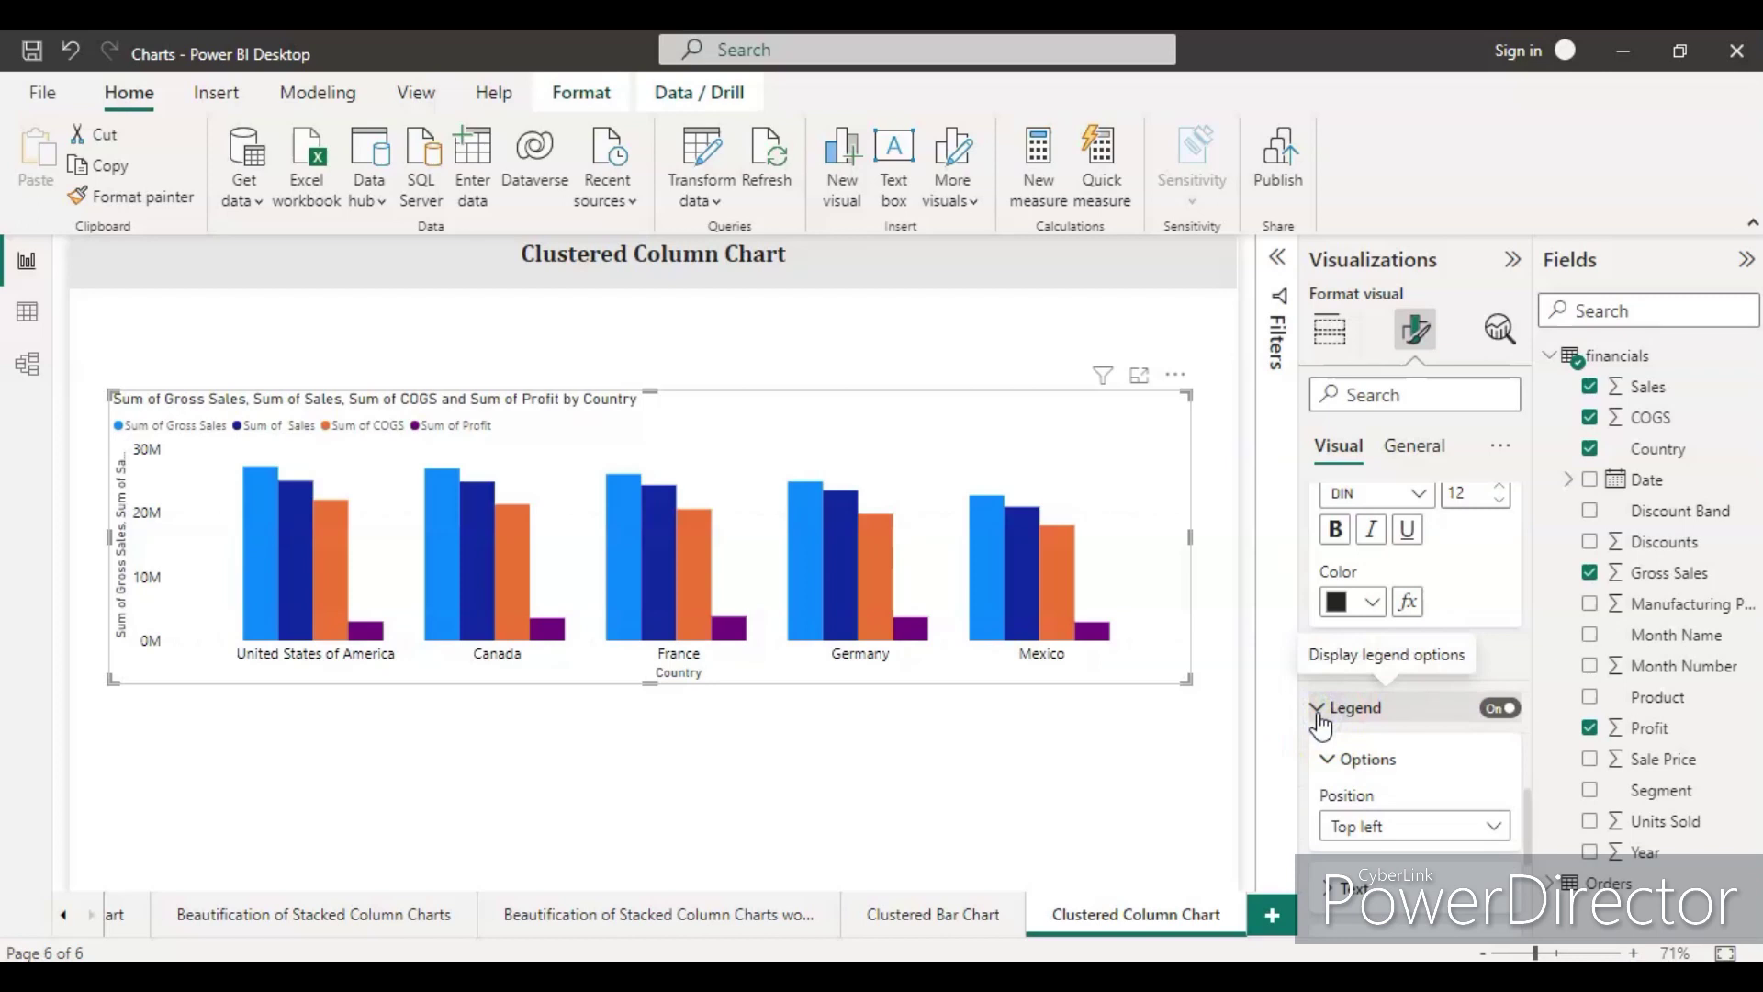
pyautogui.click(1492, 829)
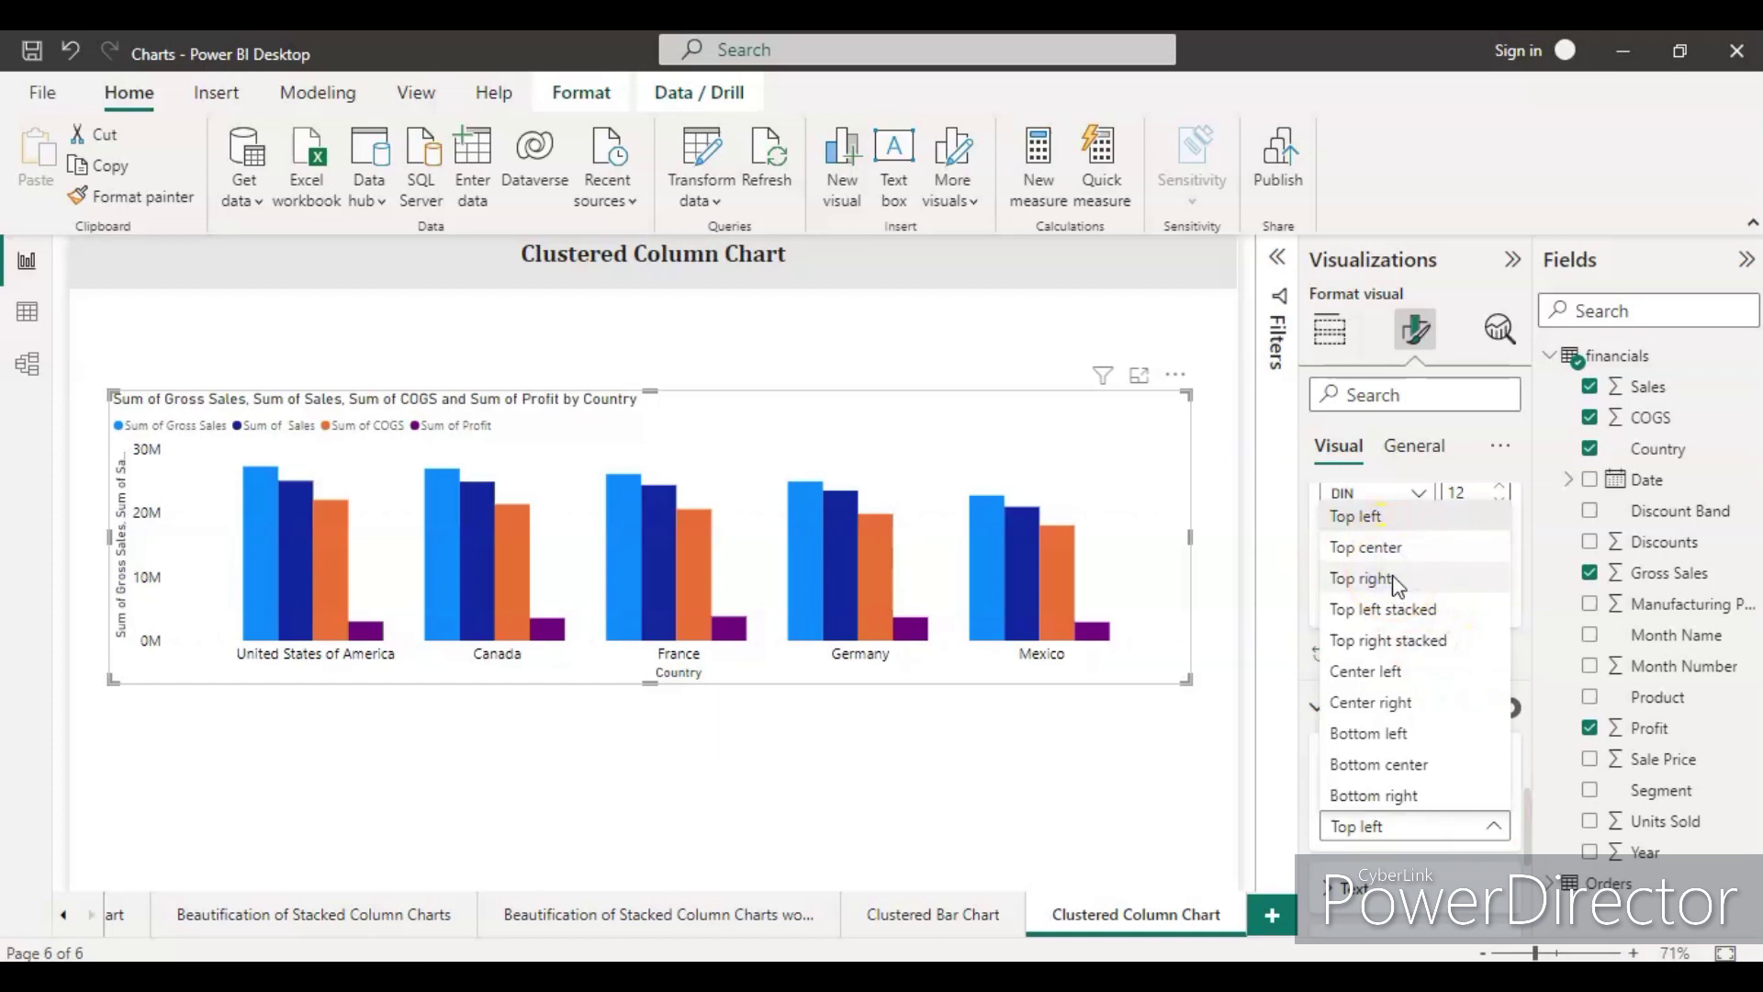
# Step: Place the legend at Top right with size 12 black text, then expand its Title section
pyautogui.press('Escape')
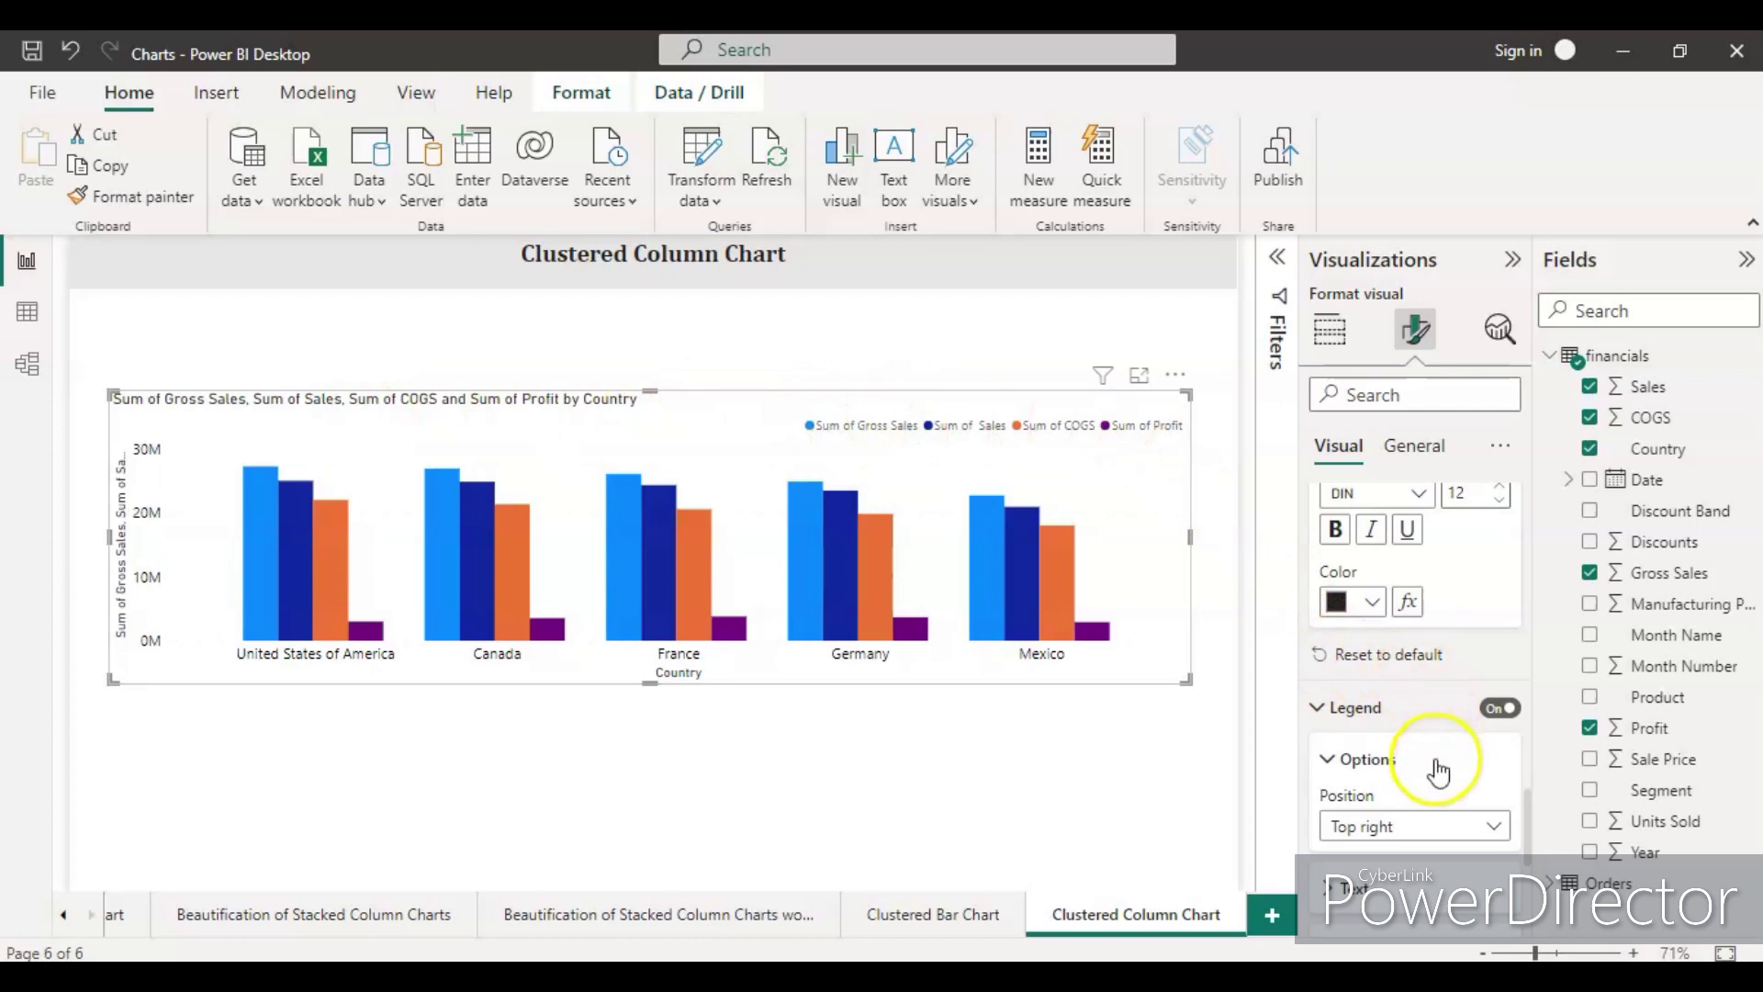
pyautogui.scroll(-3, 1435, 768)
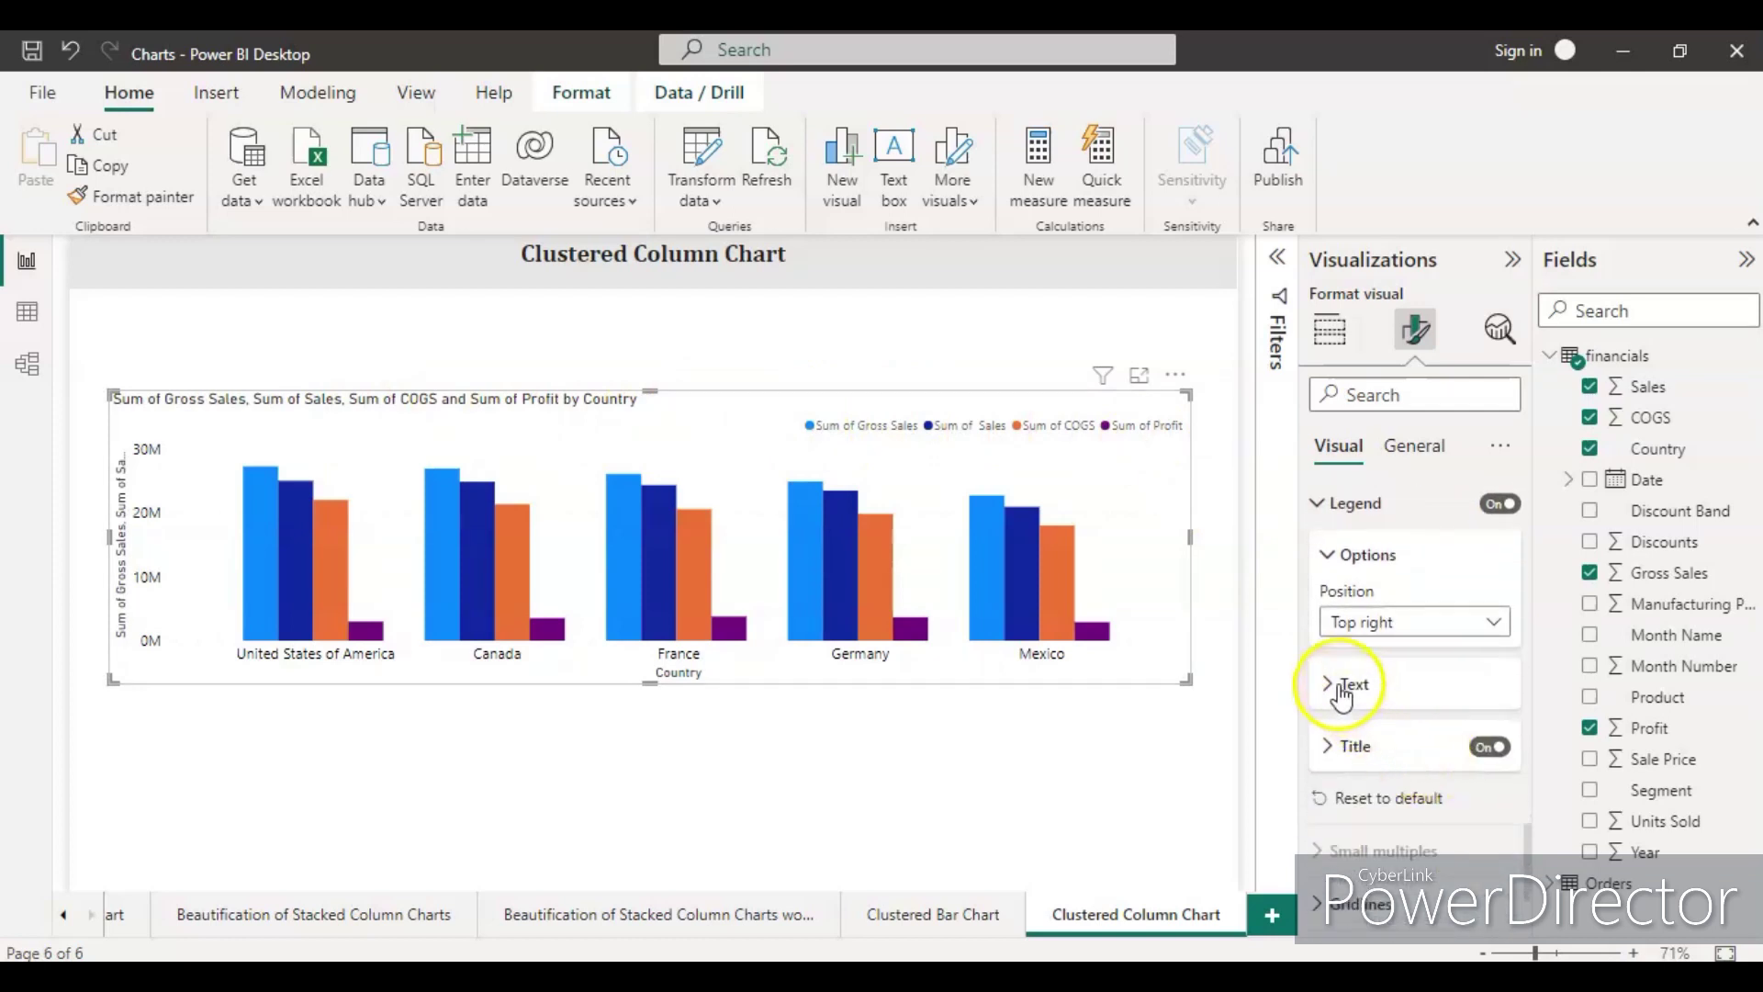
pyautogui.click(1342, 689)
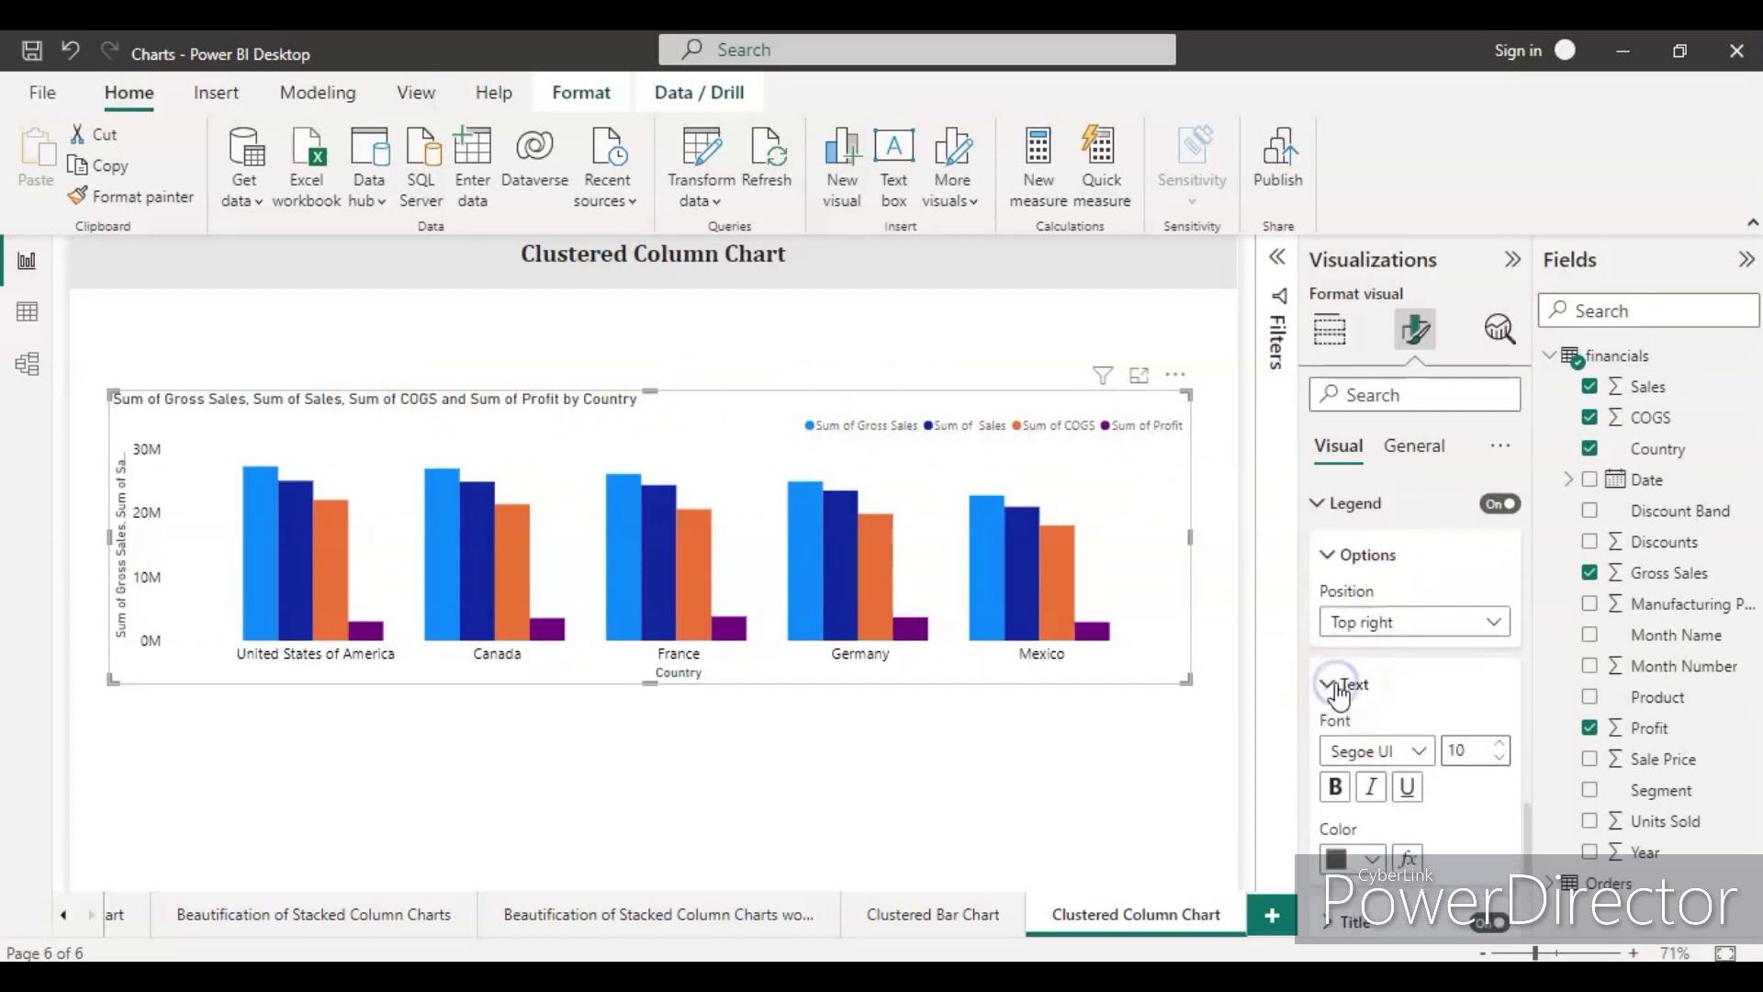
pyautogui.click(1497, 748)
pyautogui.click(1499, 744)
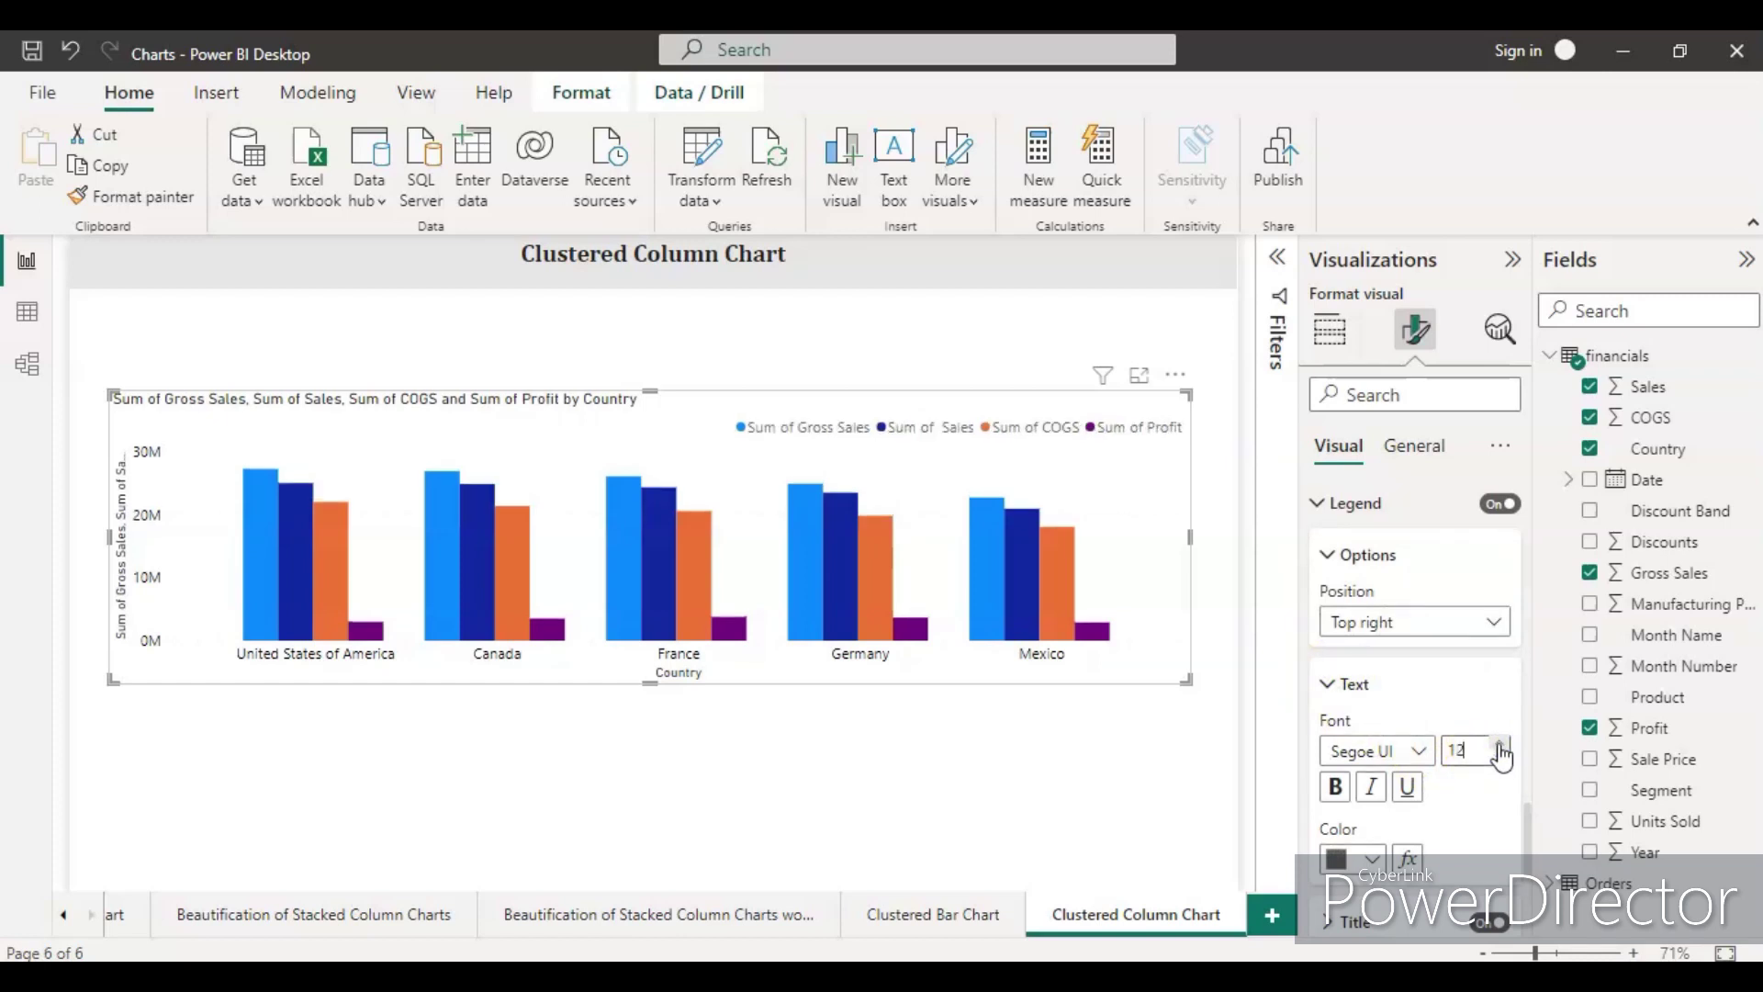
pyautogui.click(1375, 861)
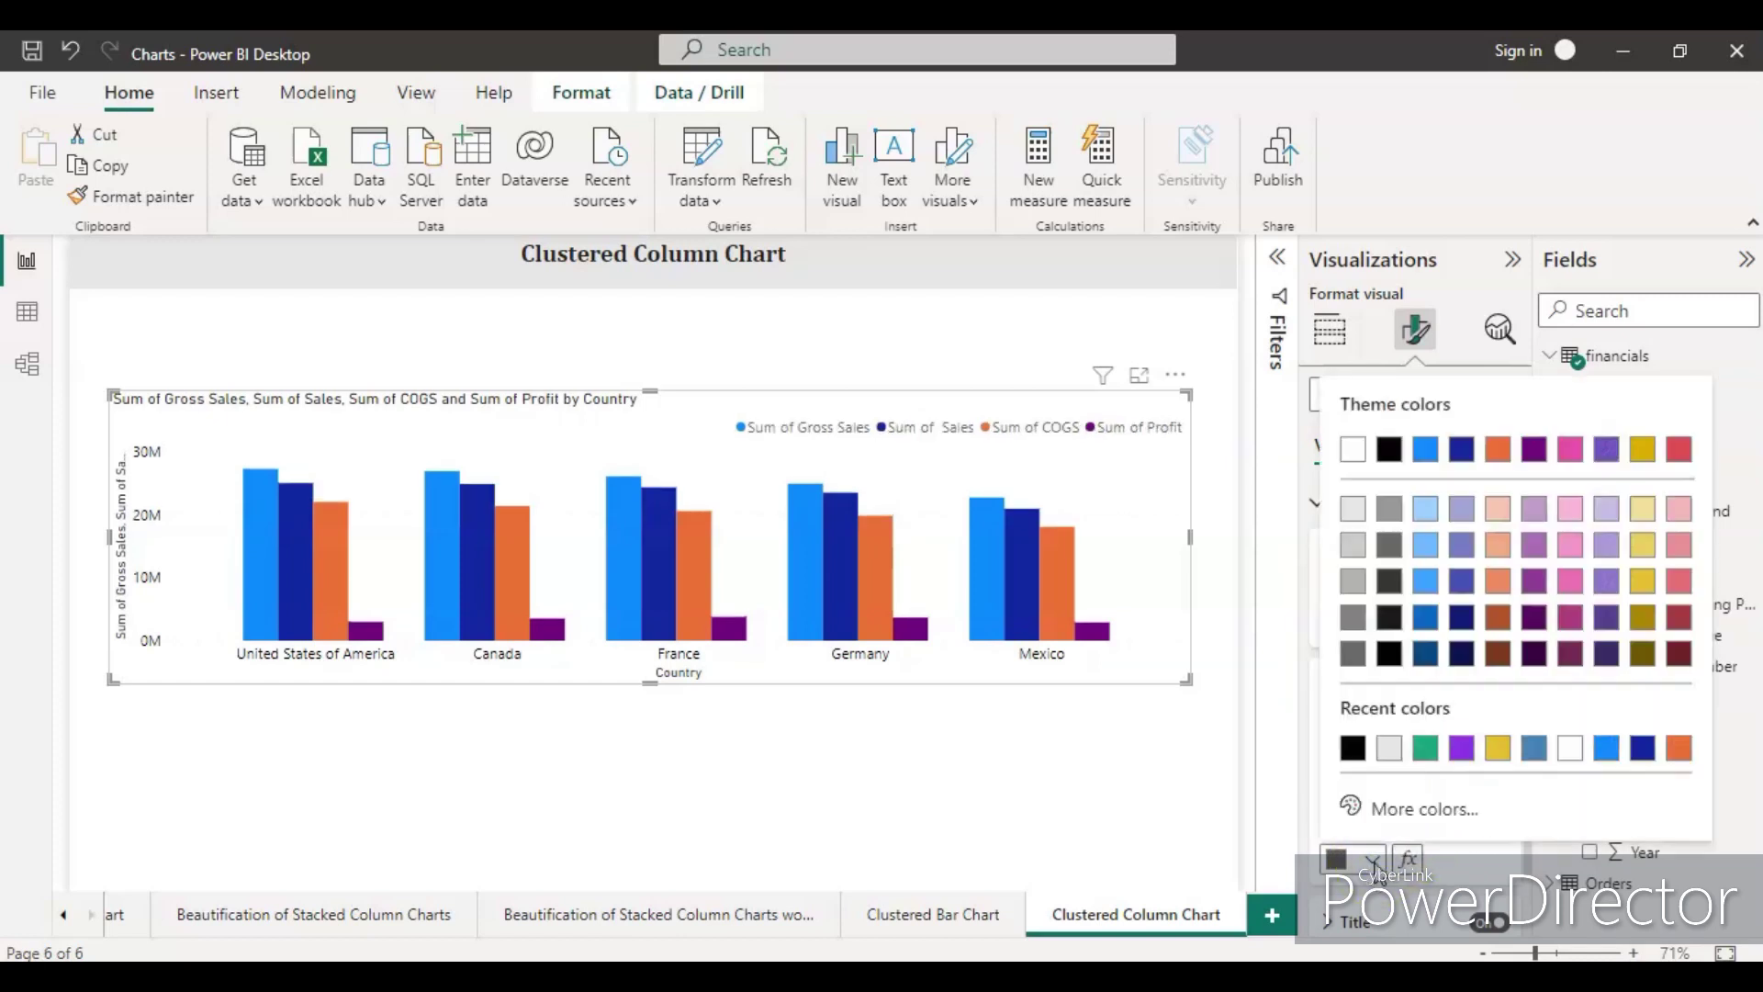
pyautogui.click(1353, 748)
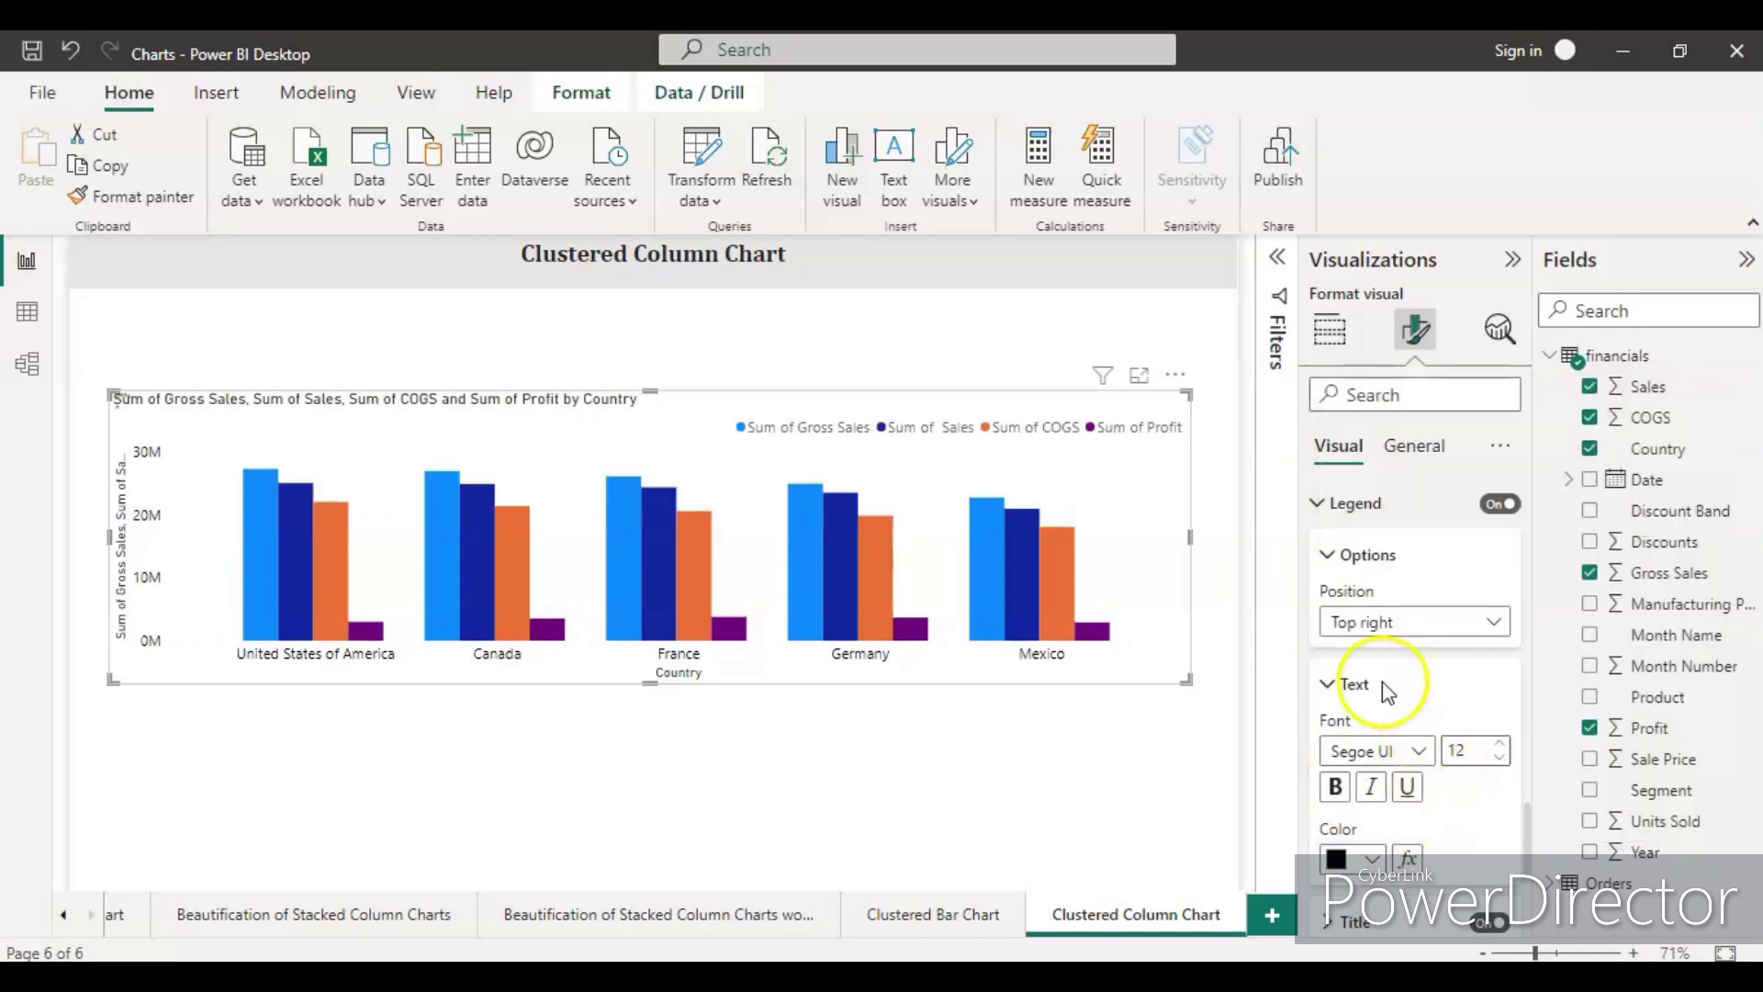
pyautogui.scroll(-3, 1331, 698)
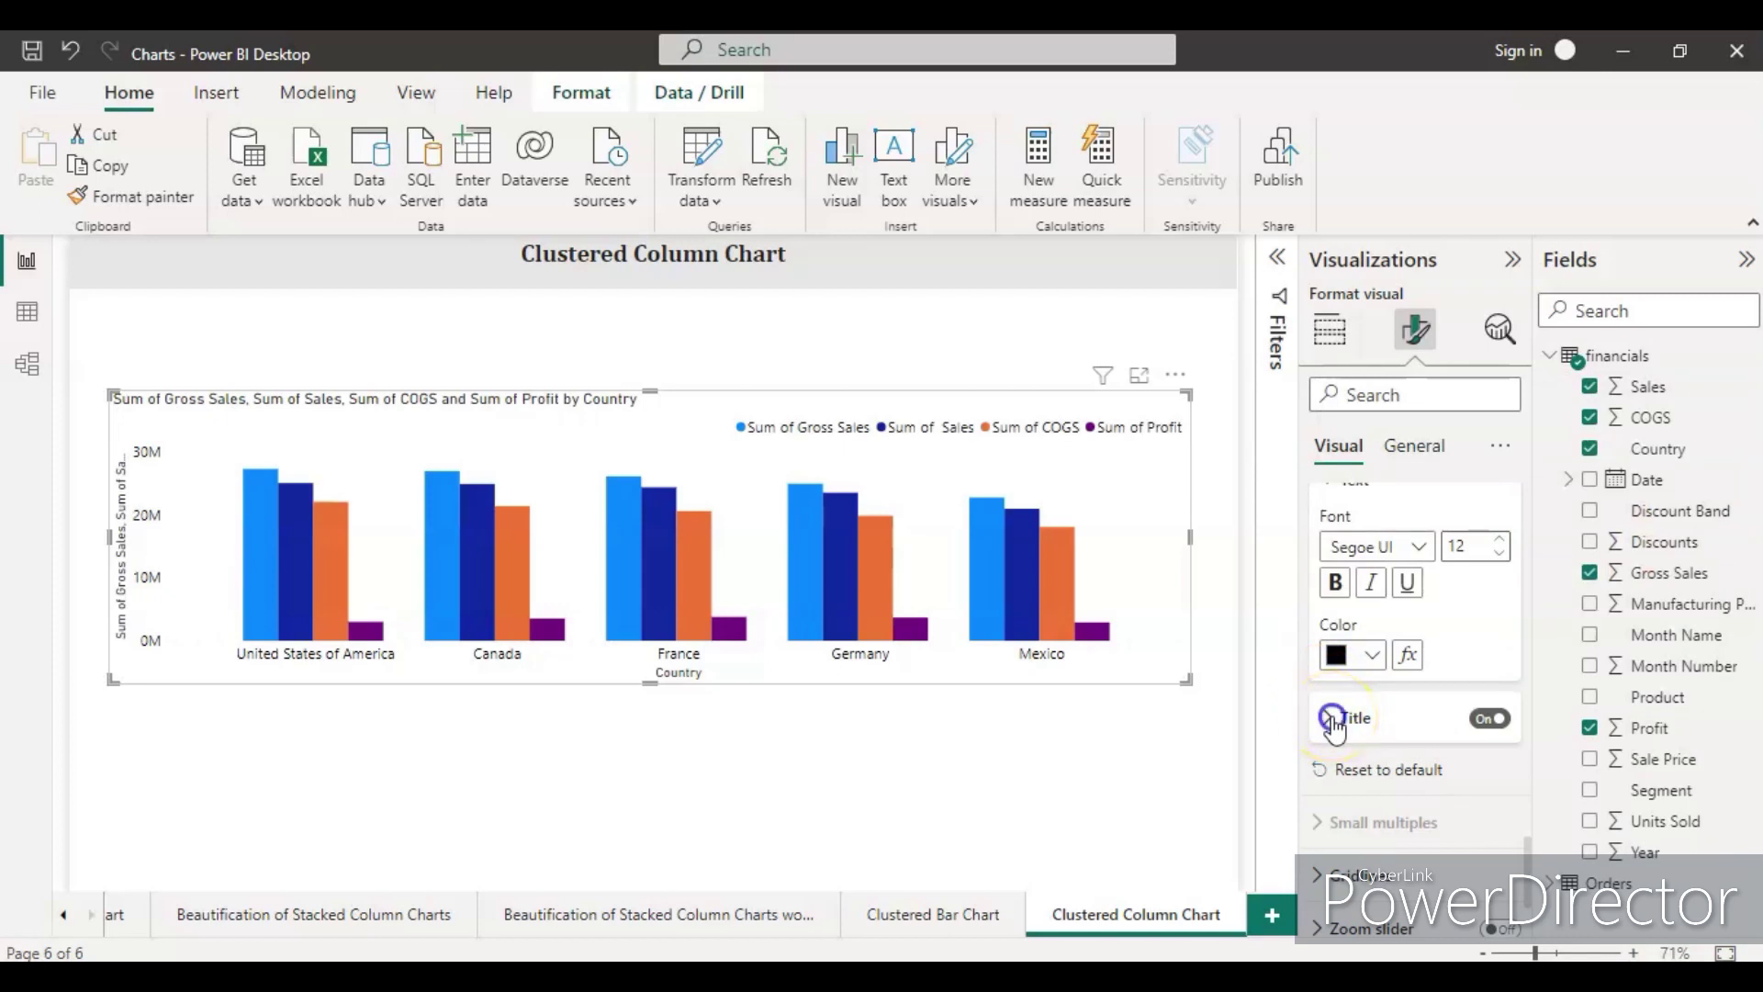
pyautogui.click(1332, 720)
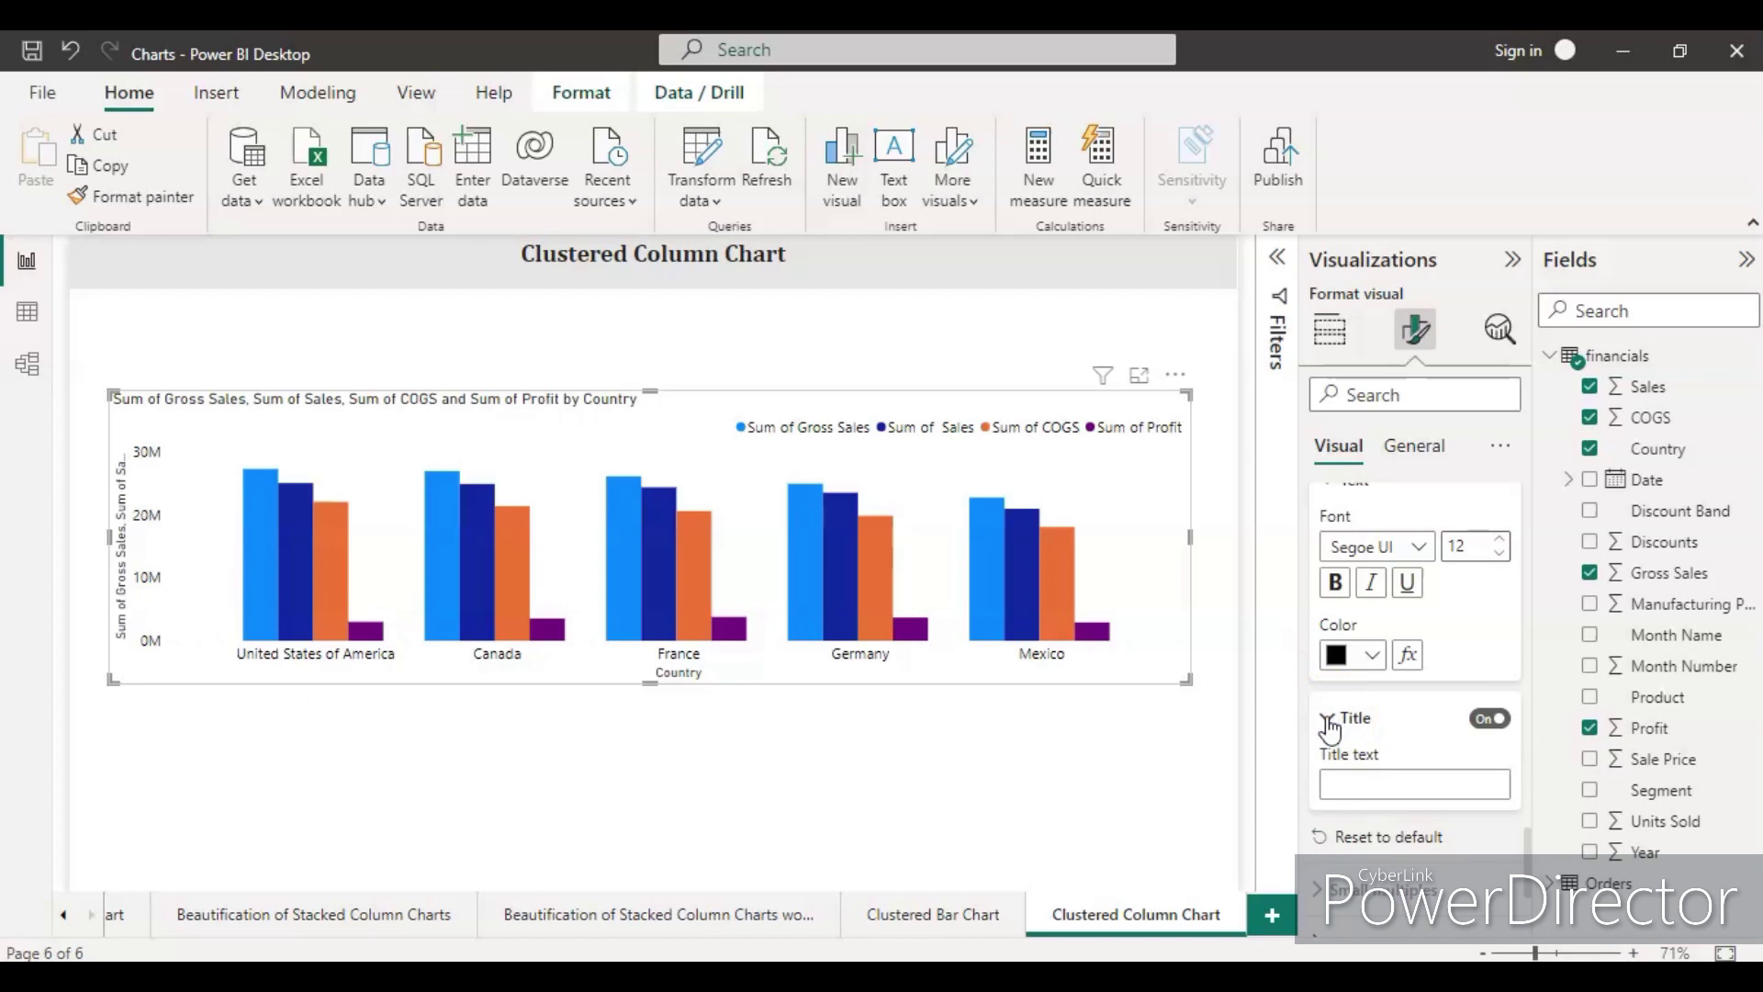
# Step: Recolour the Sum of Sales columns yellow
pyautogui.click(1328, 720)
pyautogui.scroll(-3, 1360, 767)
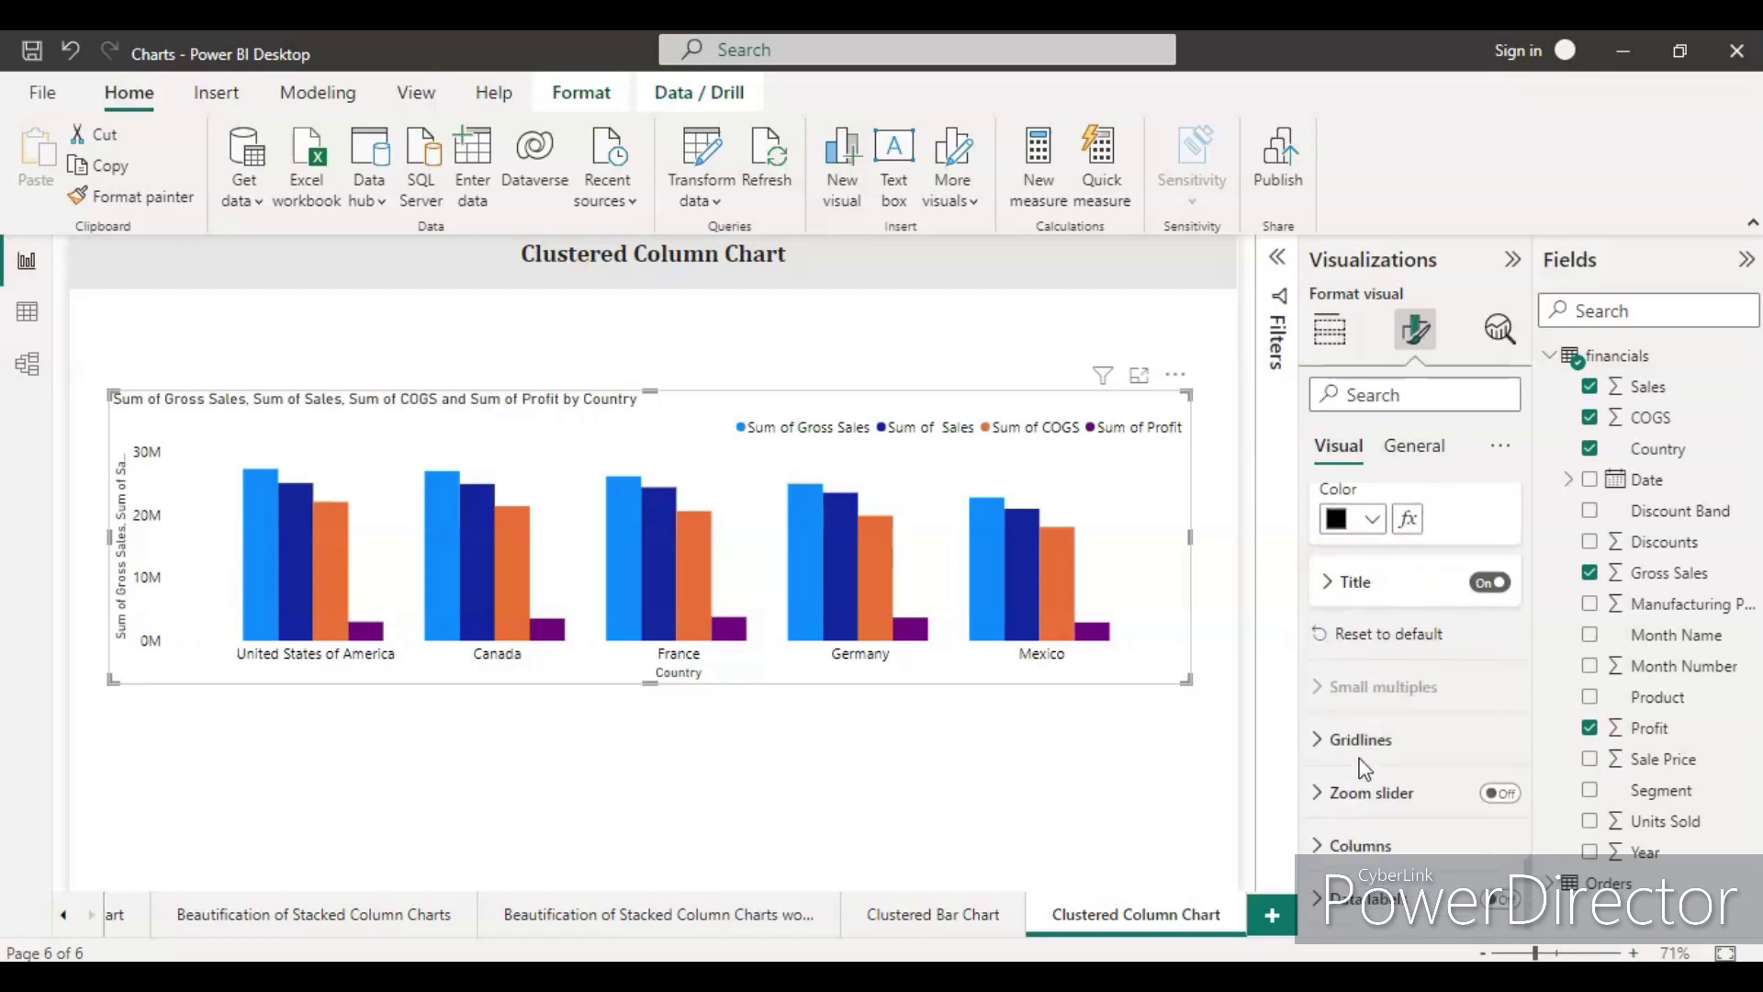
pyautogui.scroll(-1, 1368, 804)
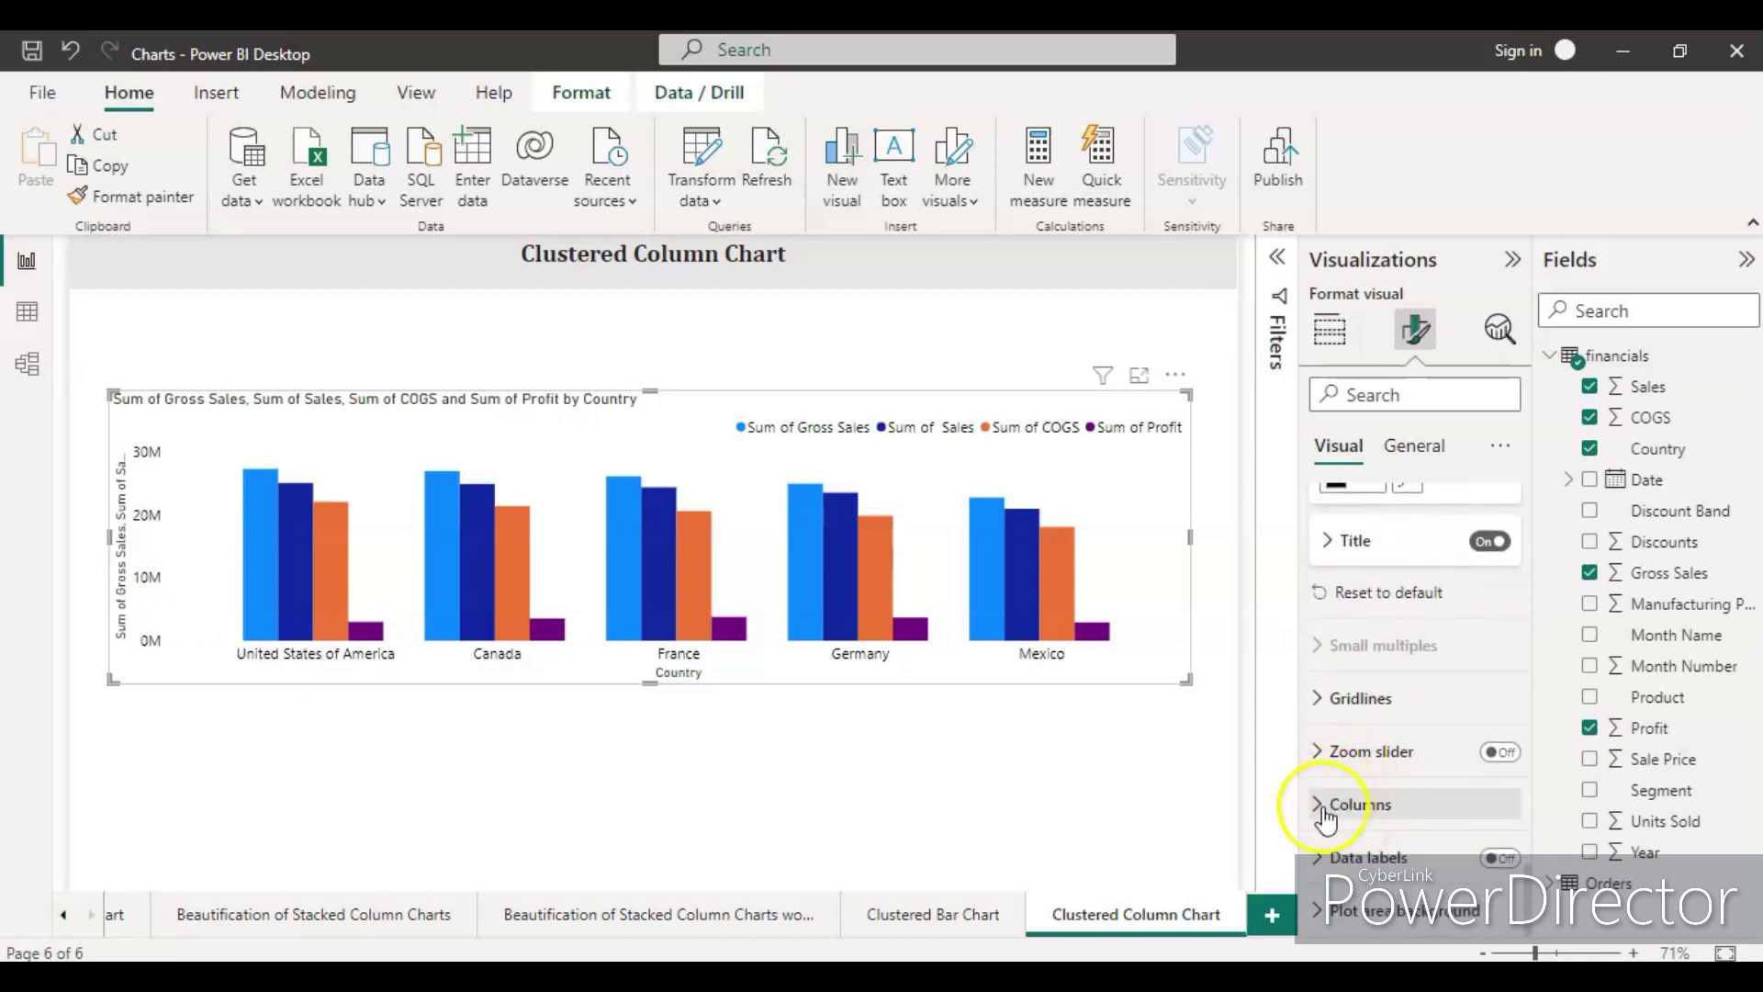
pyautogui.click(1321, 806)
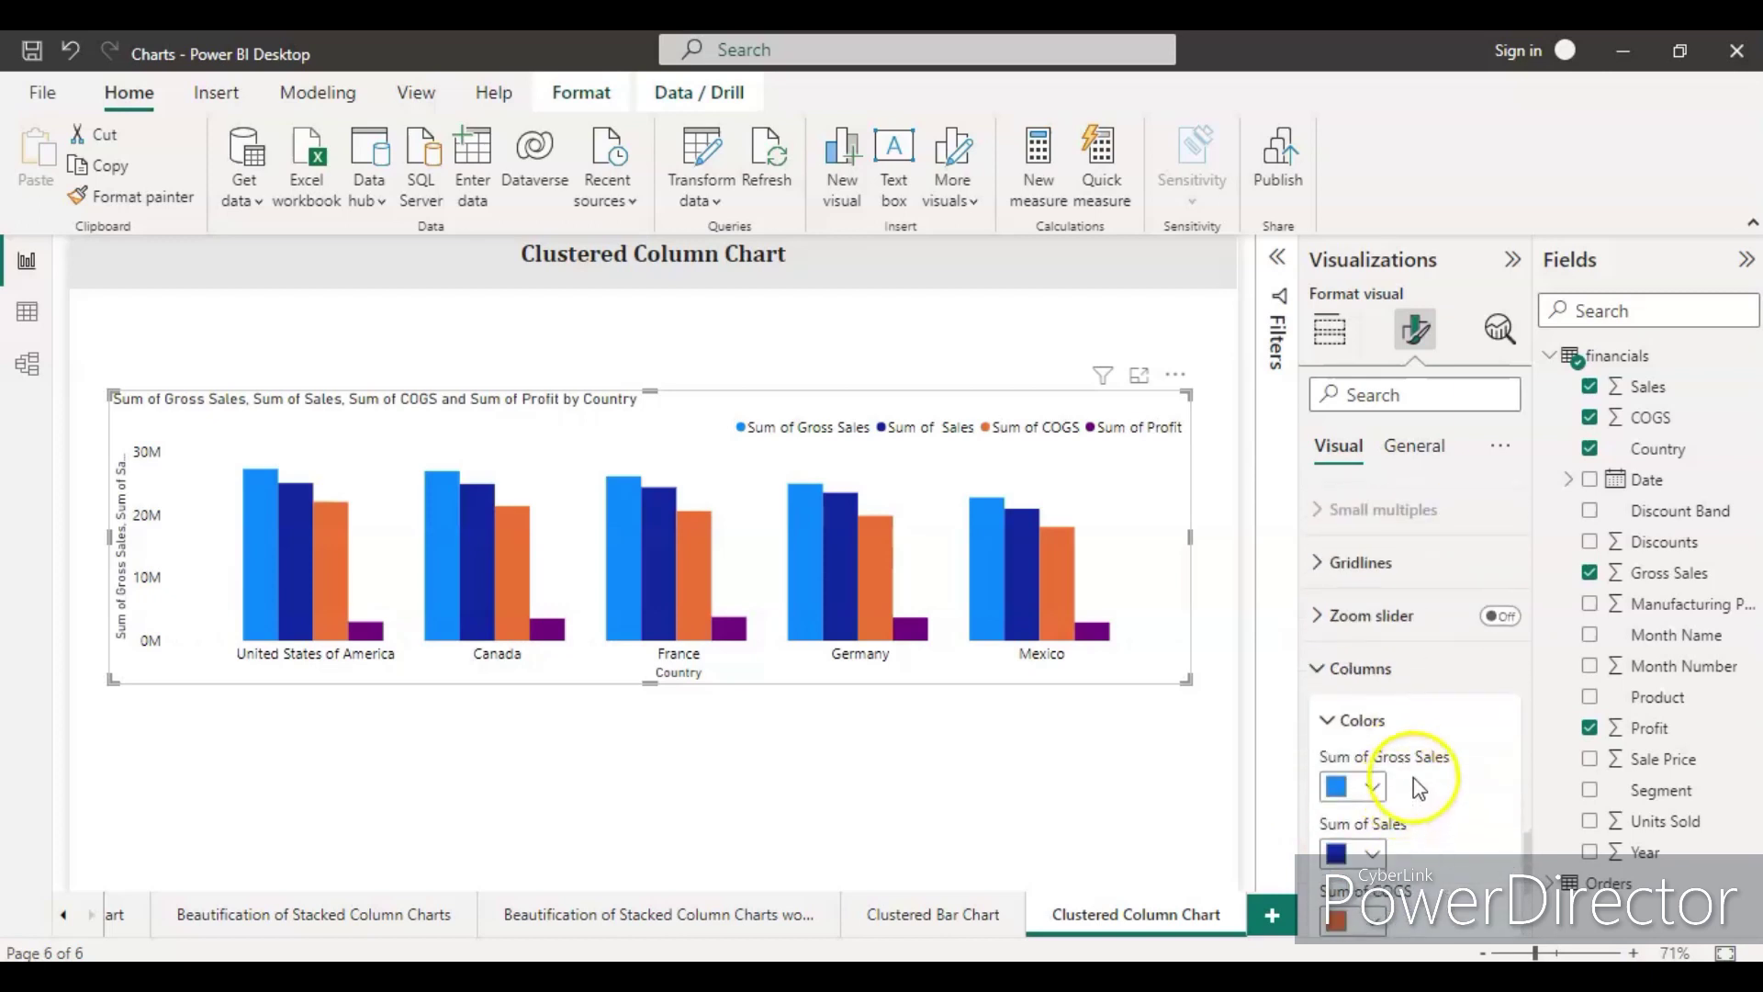
pyautogui.scroll(-1, 1454, 776)
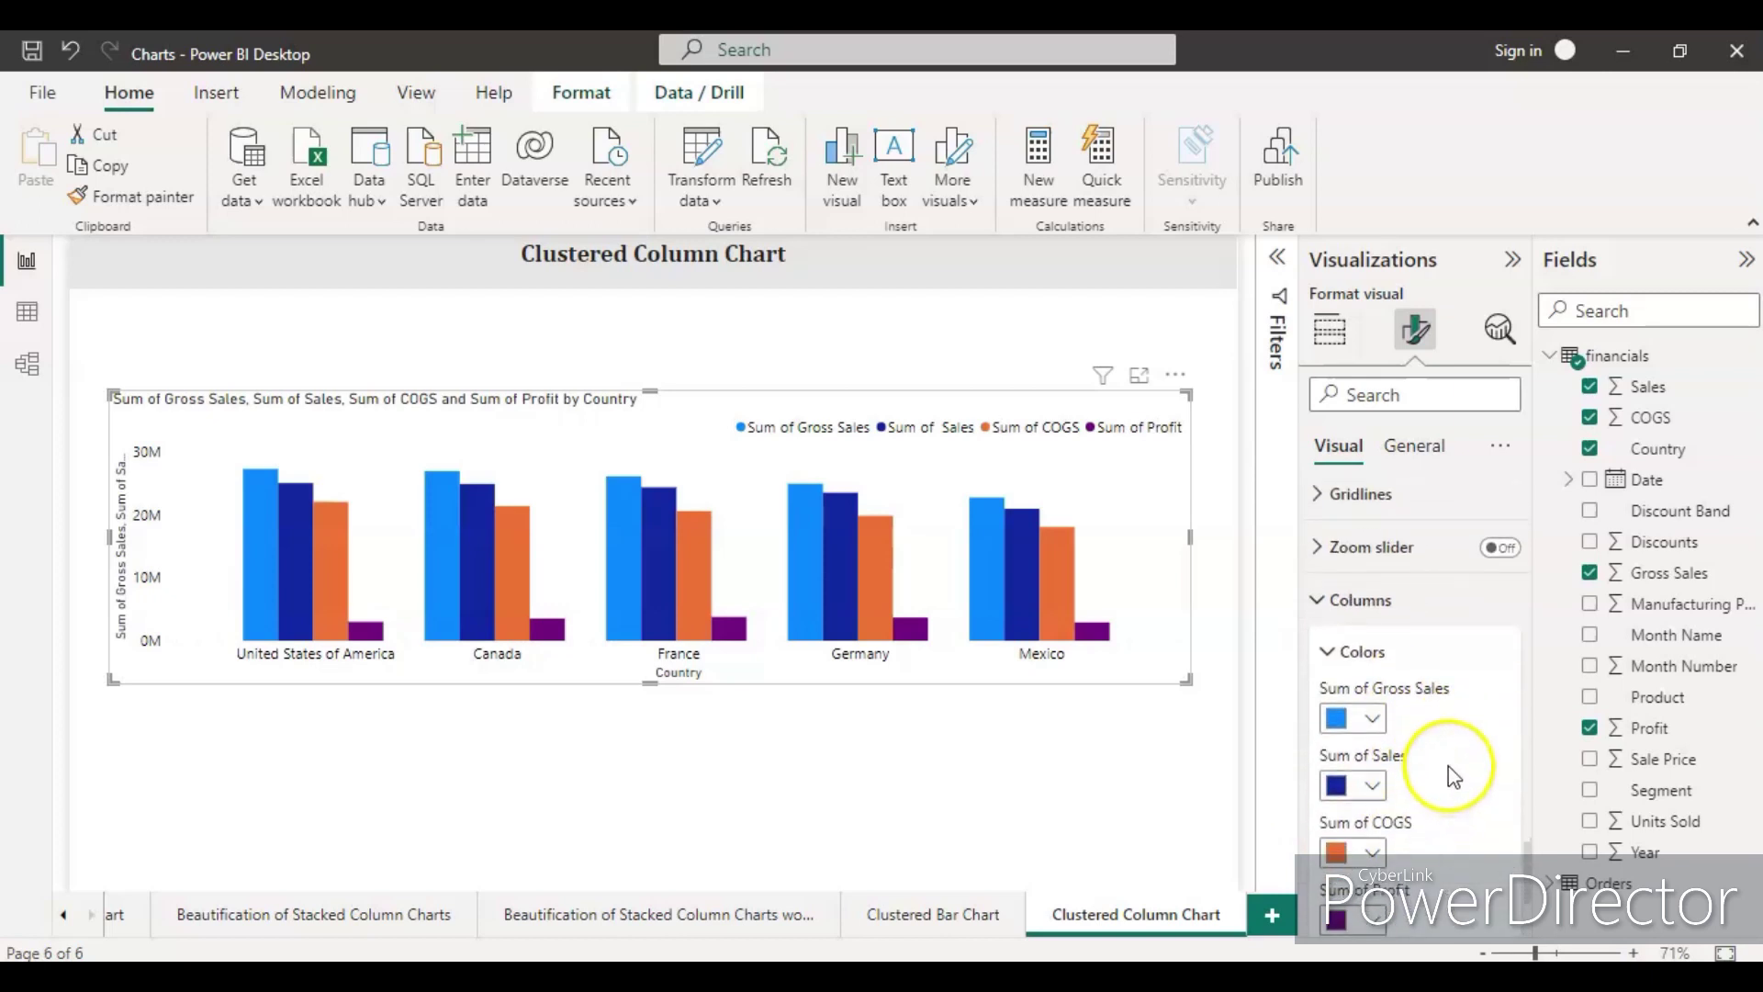
pyautogui.click(1372, 787)
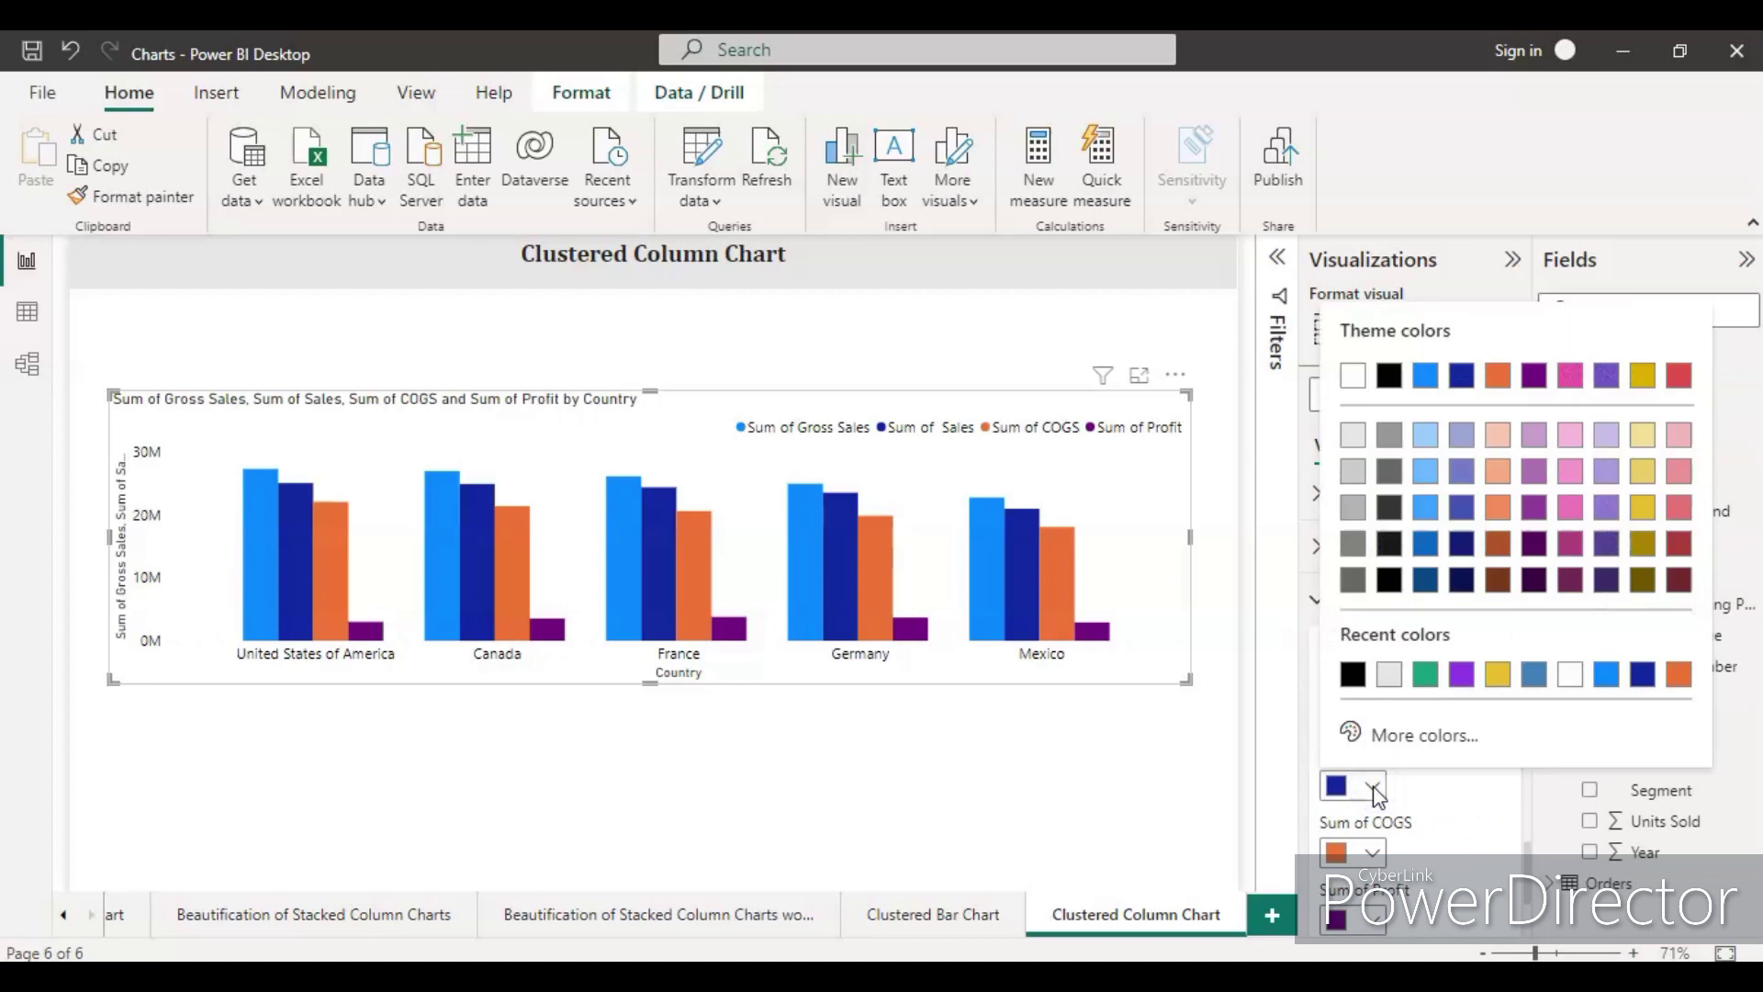
pyautogui.click(1499, 675)
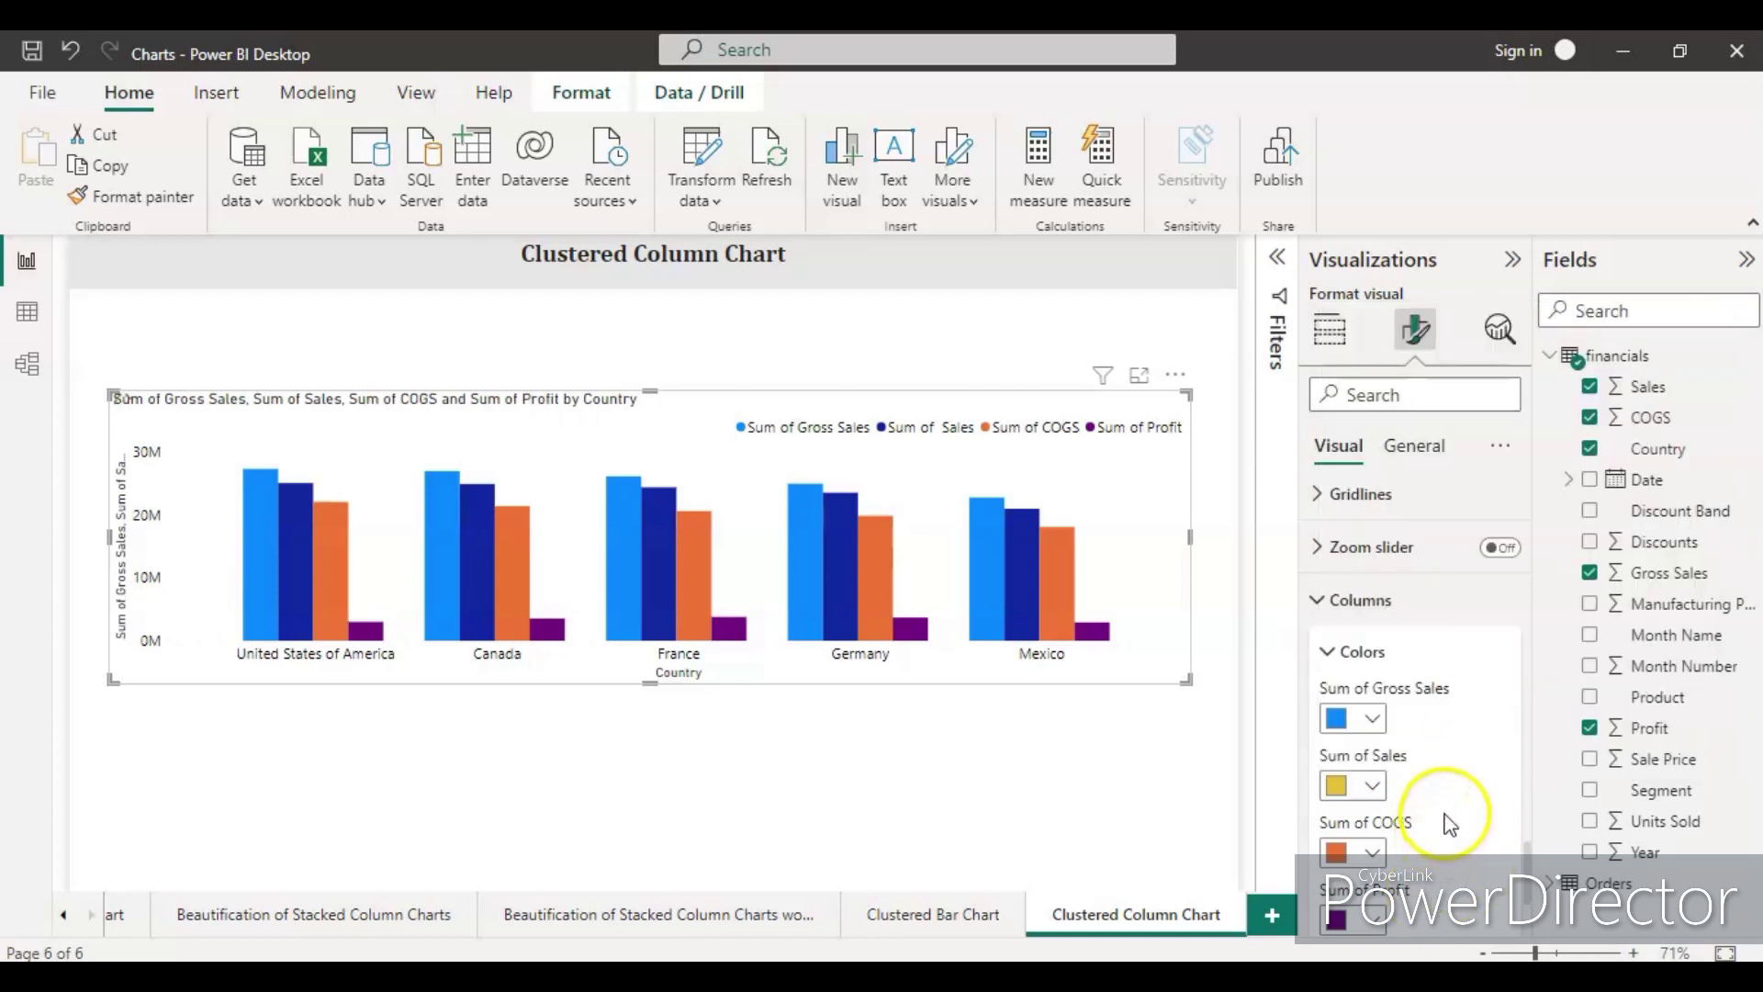
# Step: Make the Sum of COGS columns green, leave Profit purple, and turn on data labels
pyautogui.scroll(-1, 1446, 826)
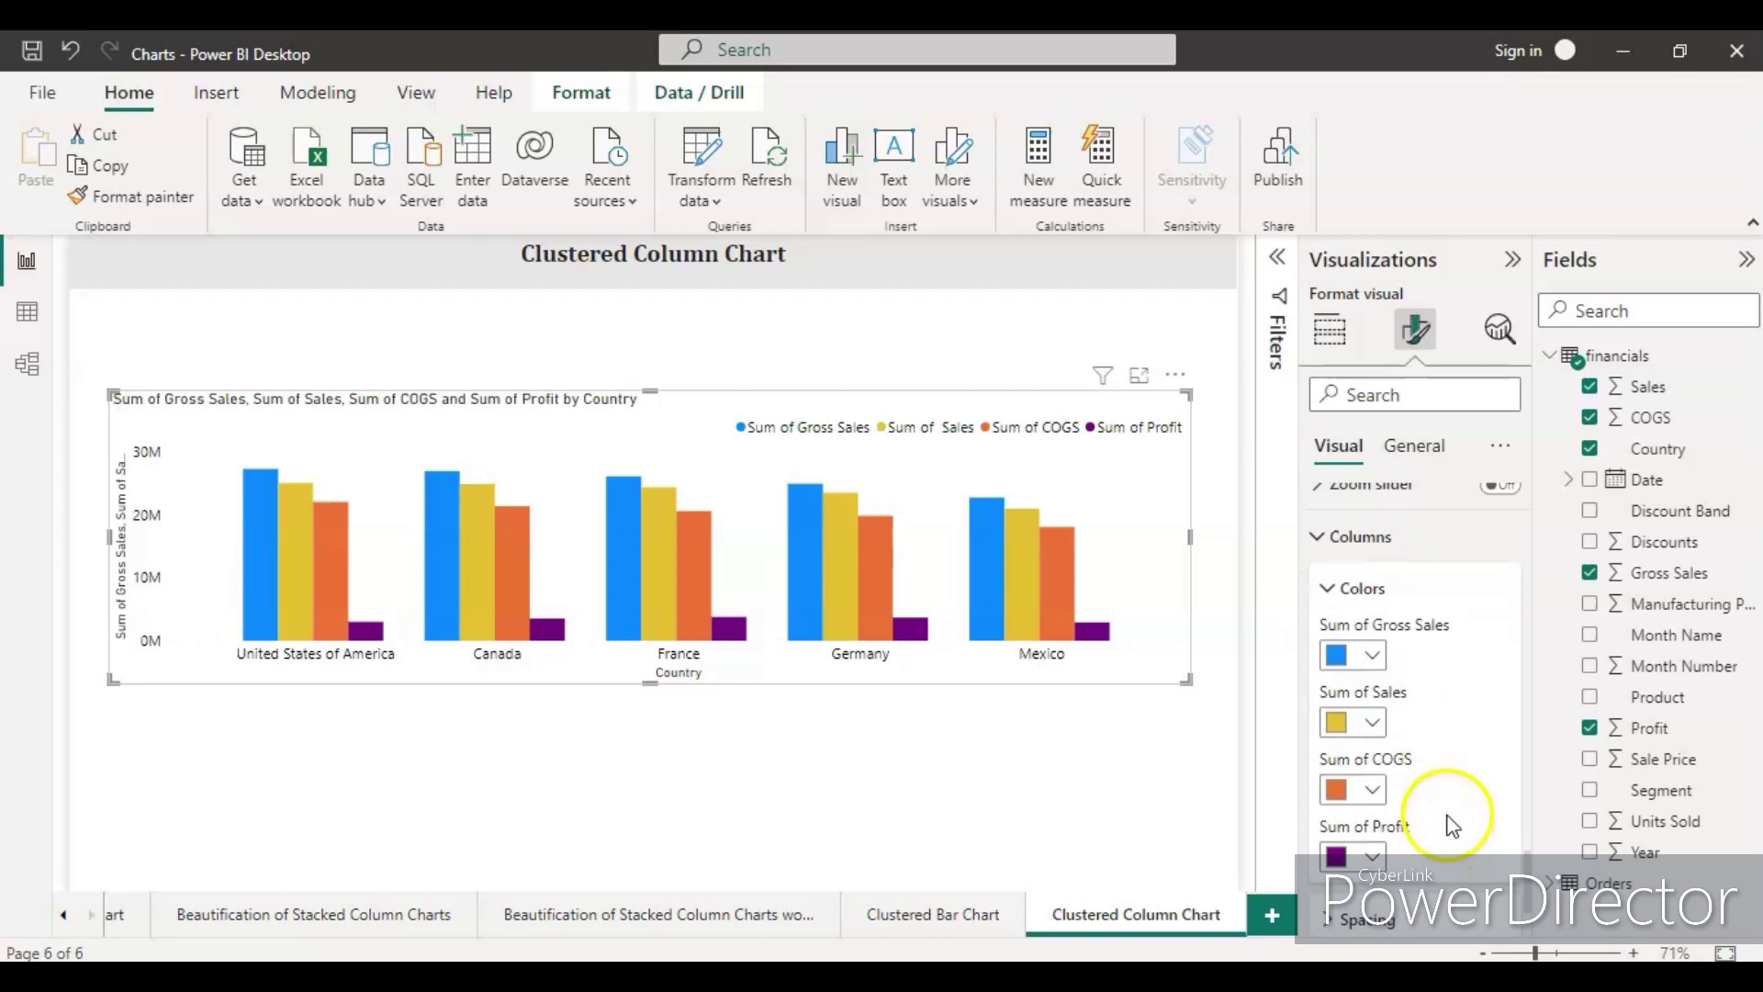
pyautogui.click(1371, 787)
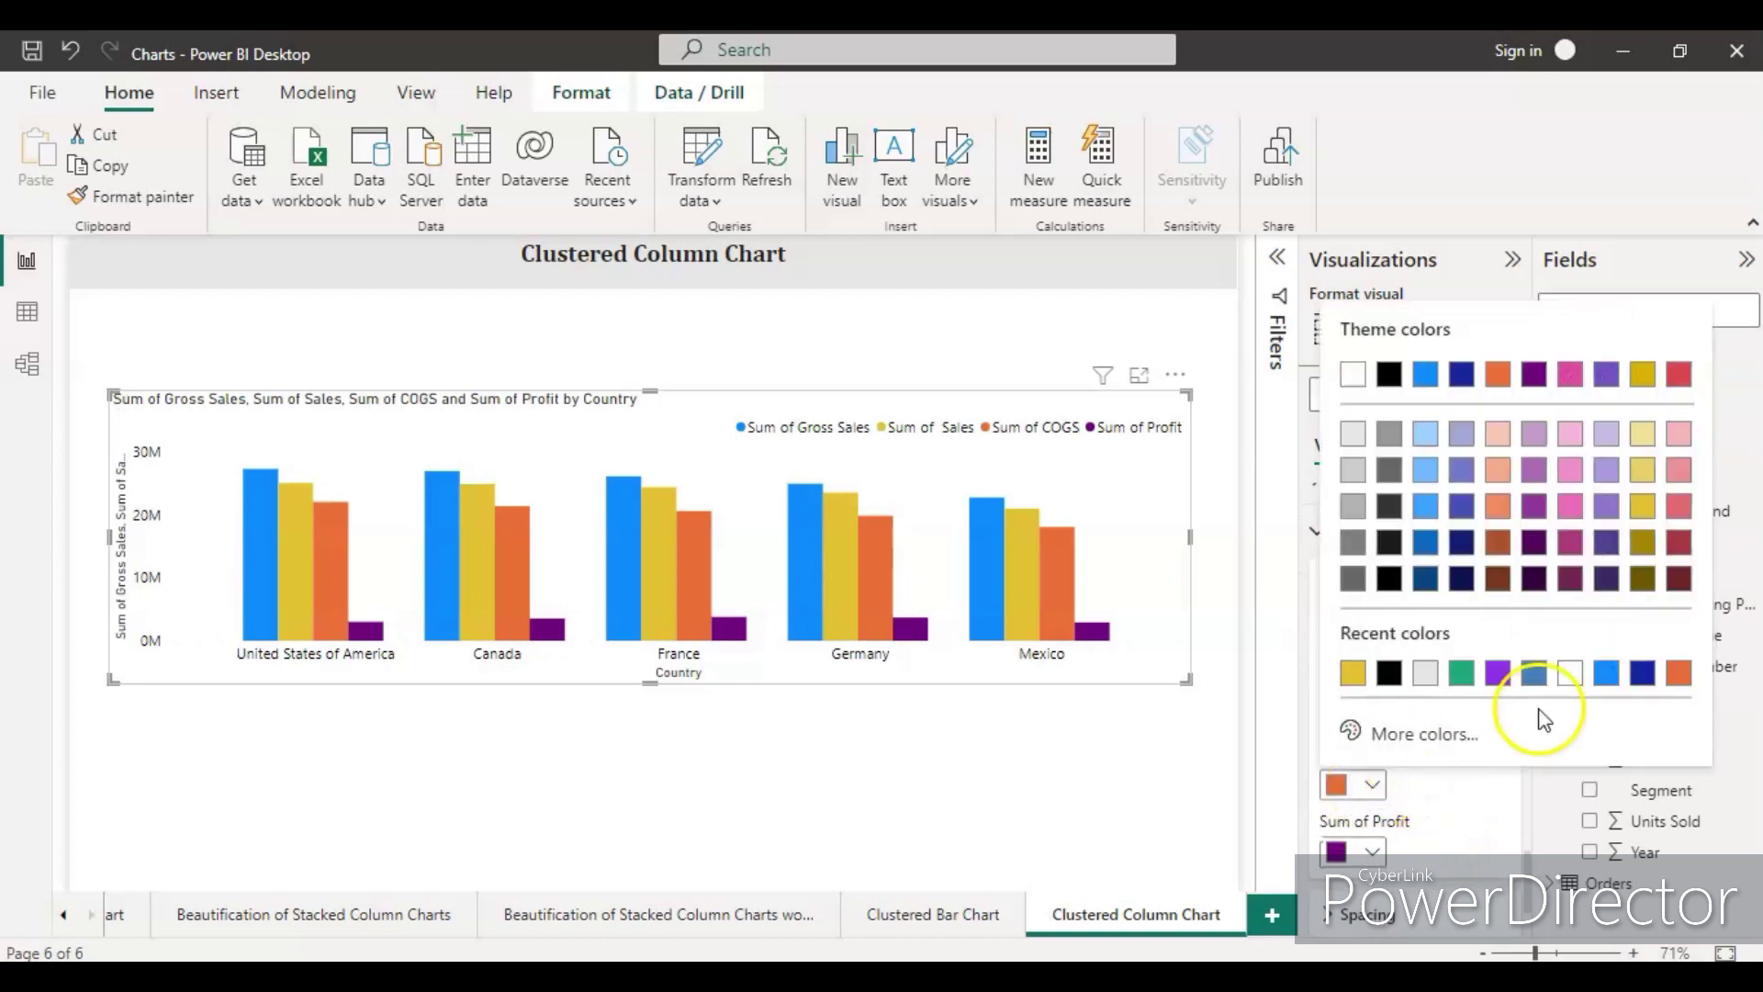
pyautogui.click(1462, 673)
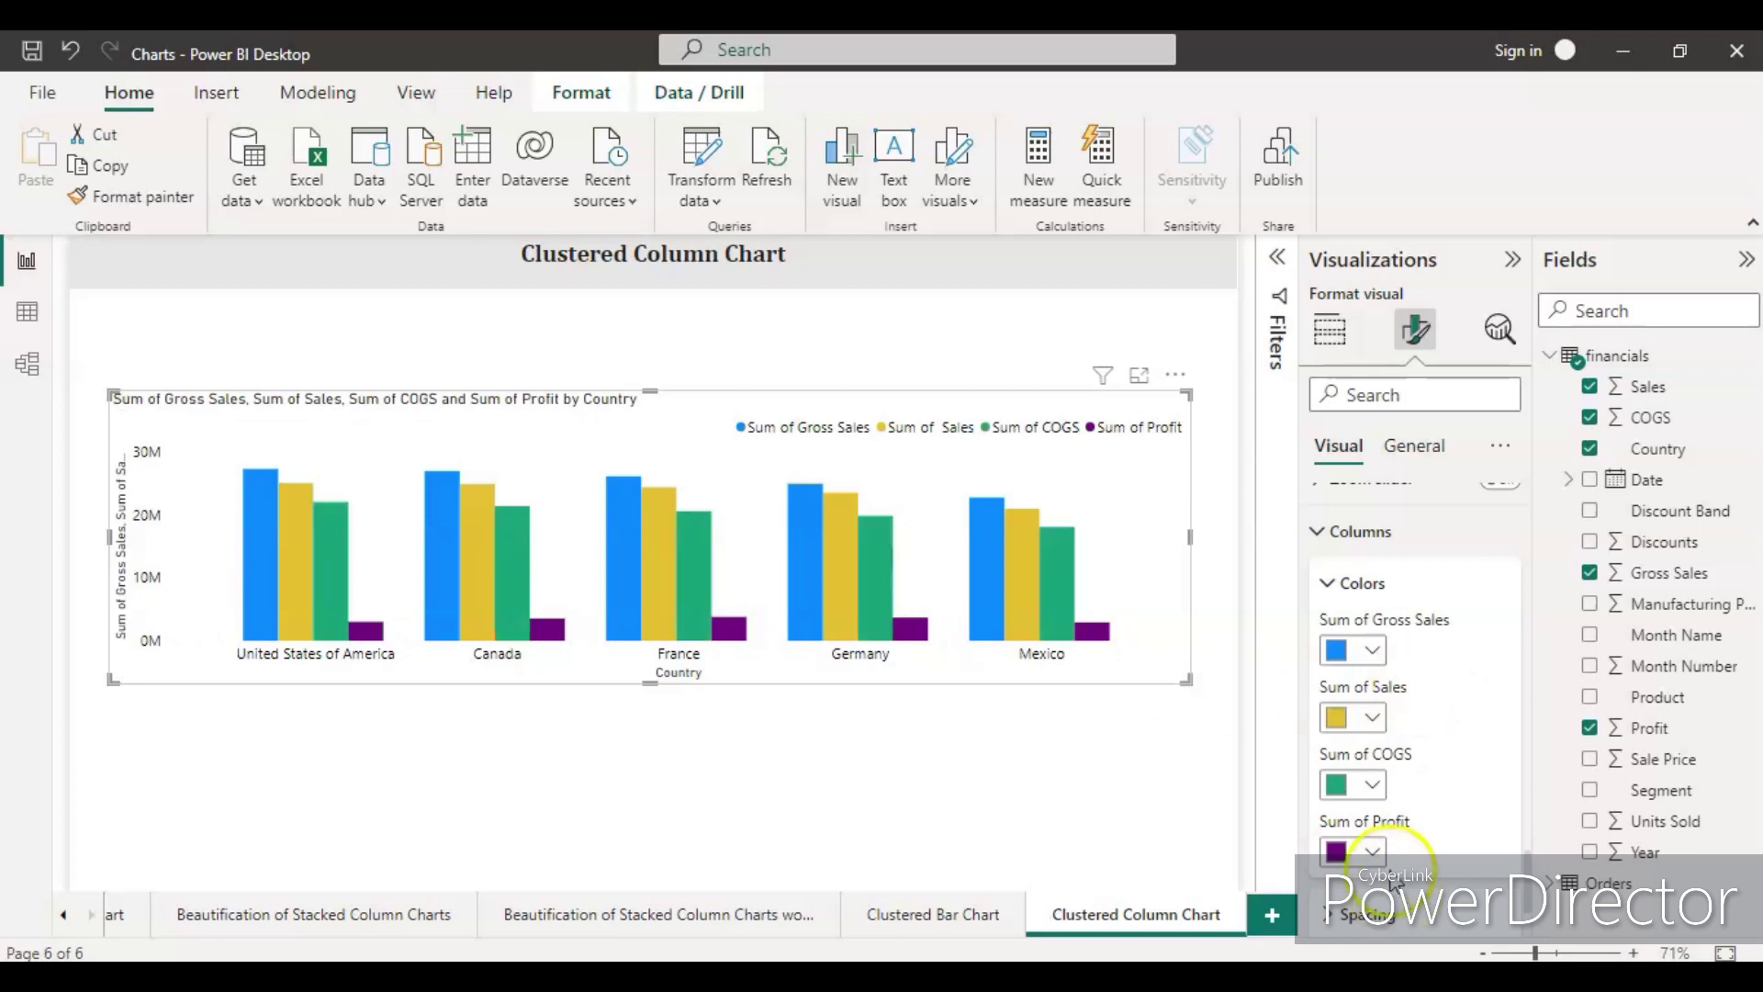
pyautogui.click(1373, 852)
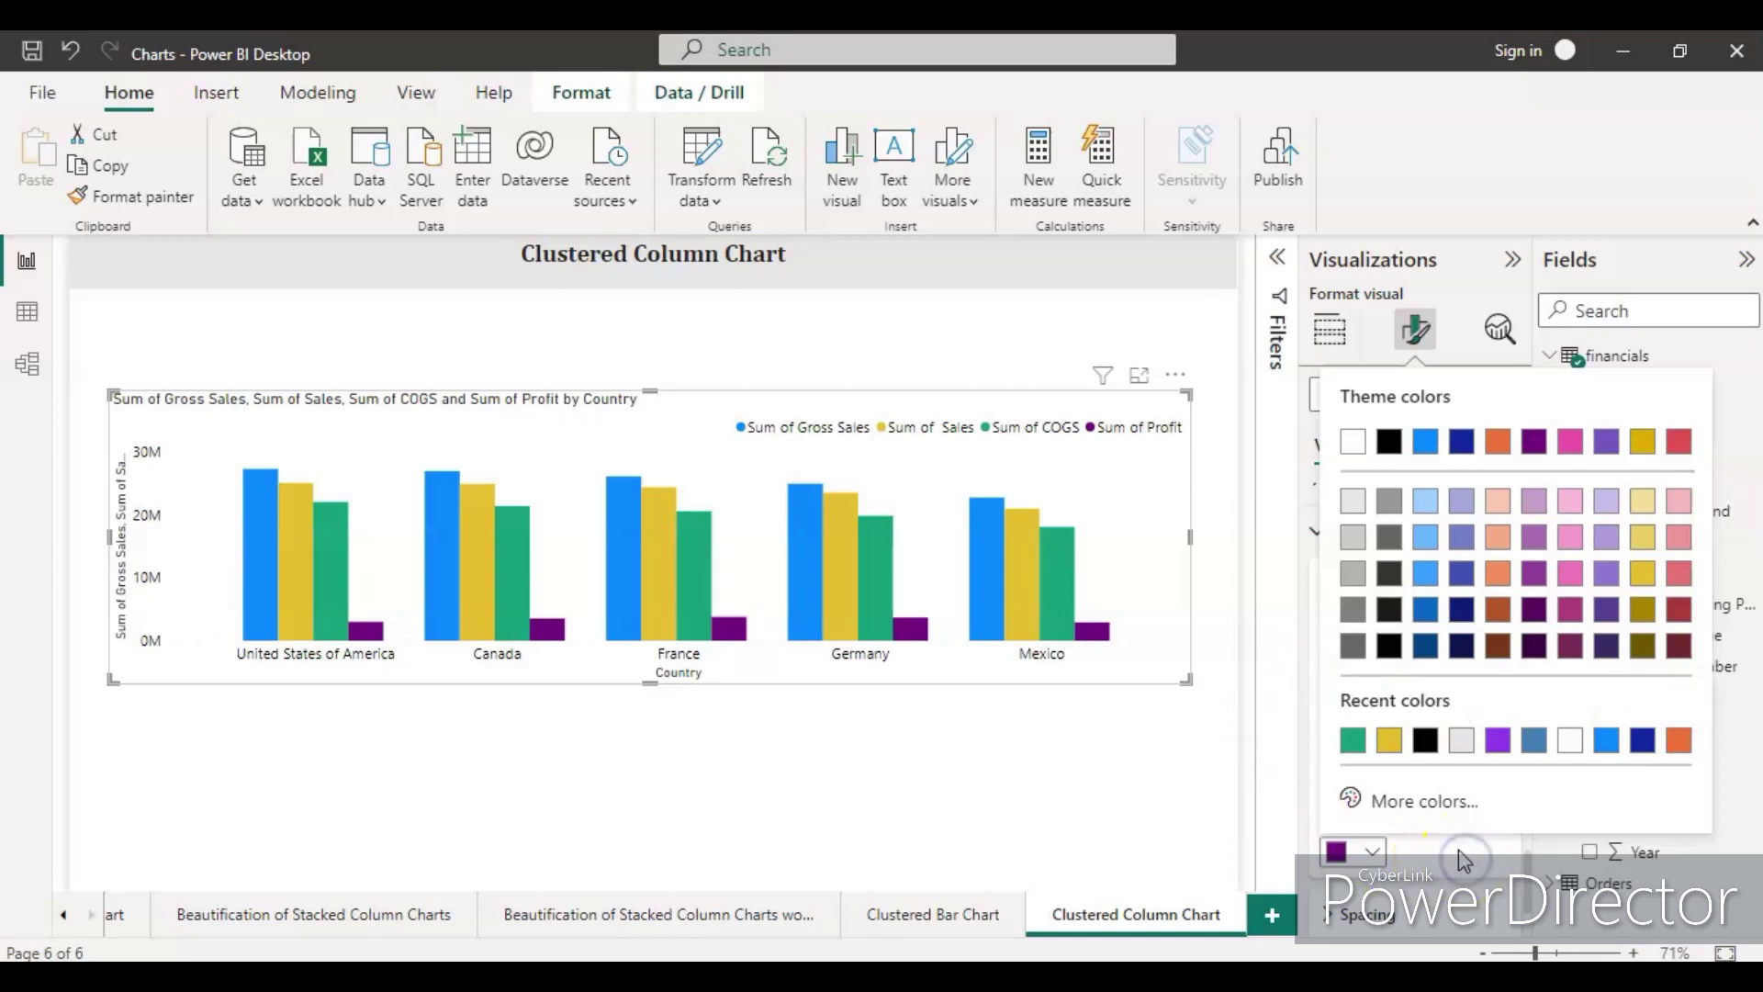
pyautogui.click(1311, 691)
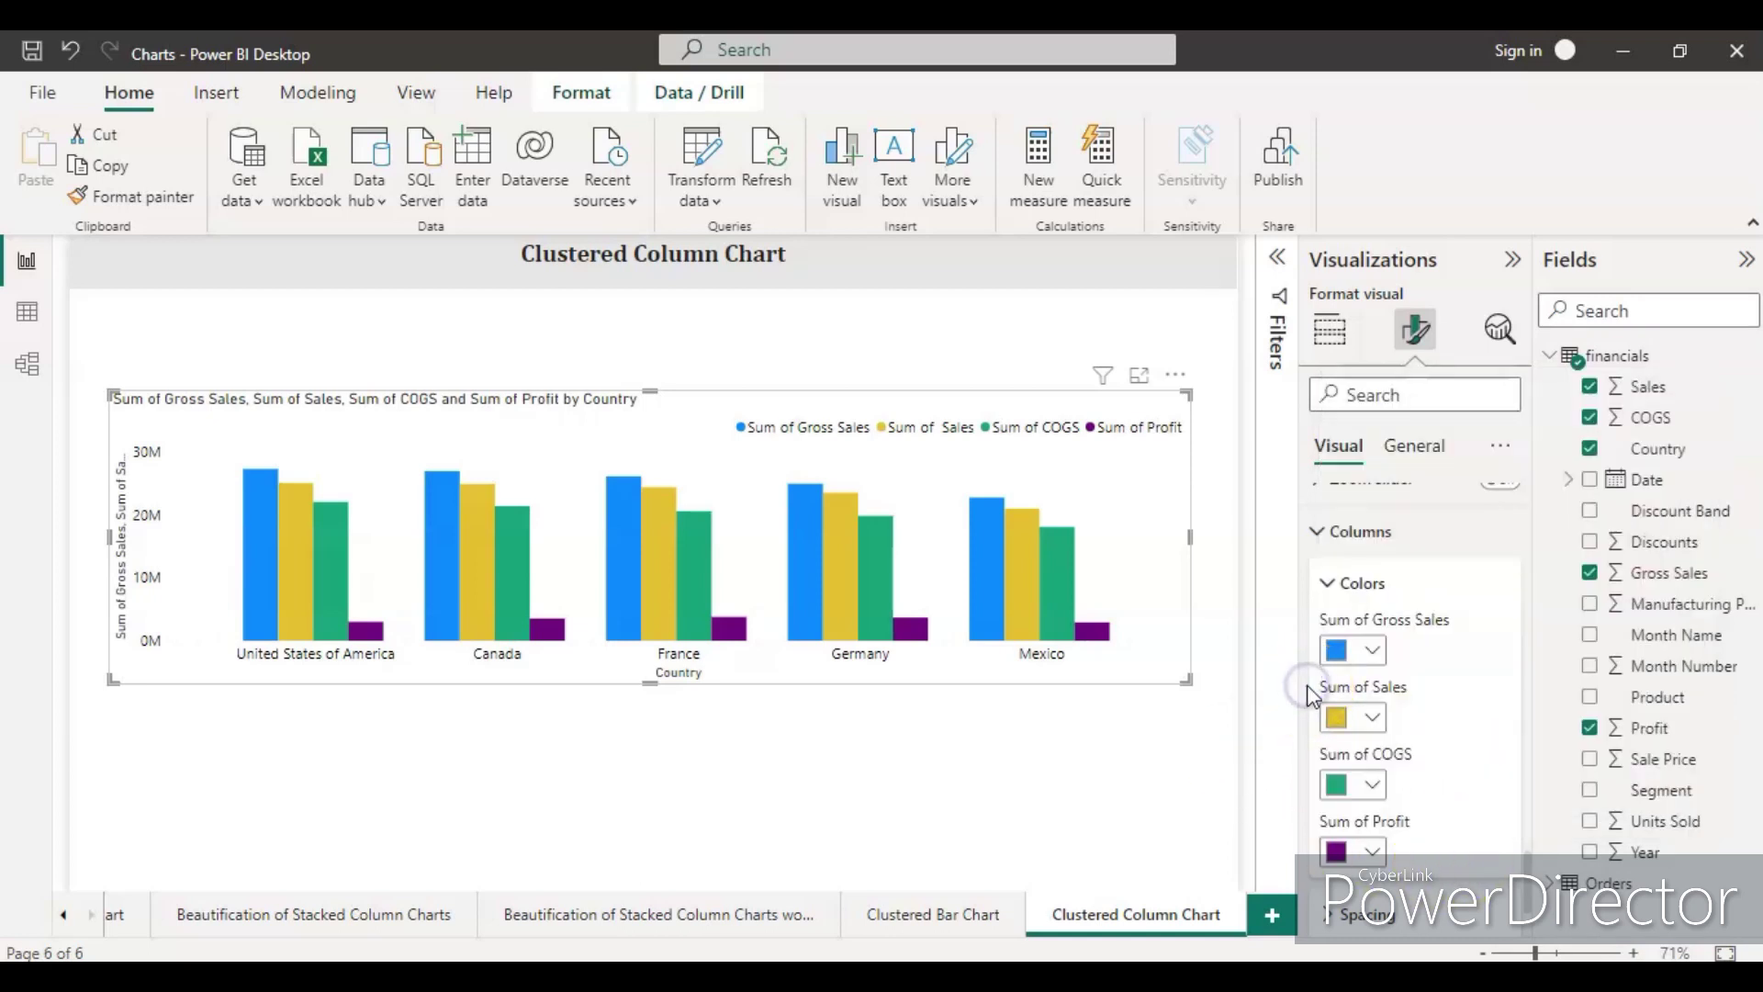
pyautogui.scroll(-2, 1436, 776)
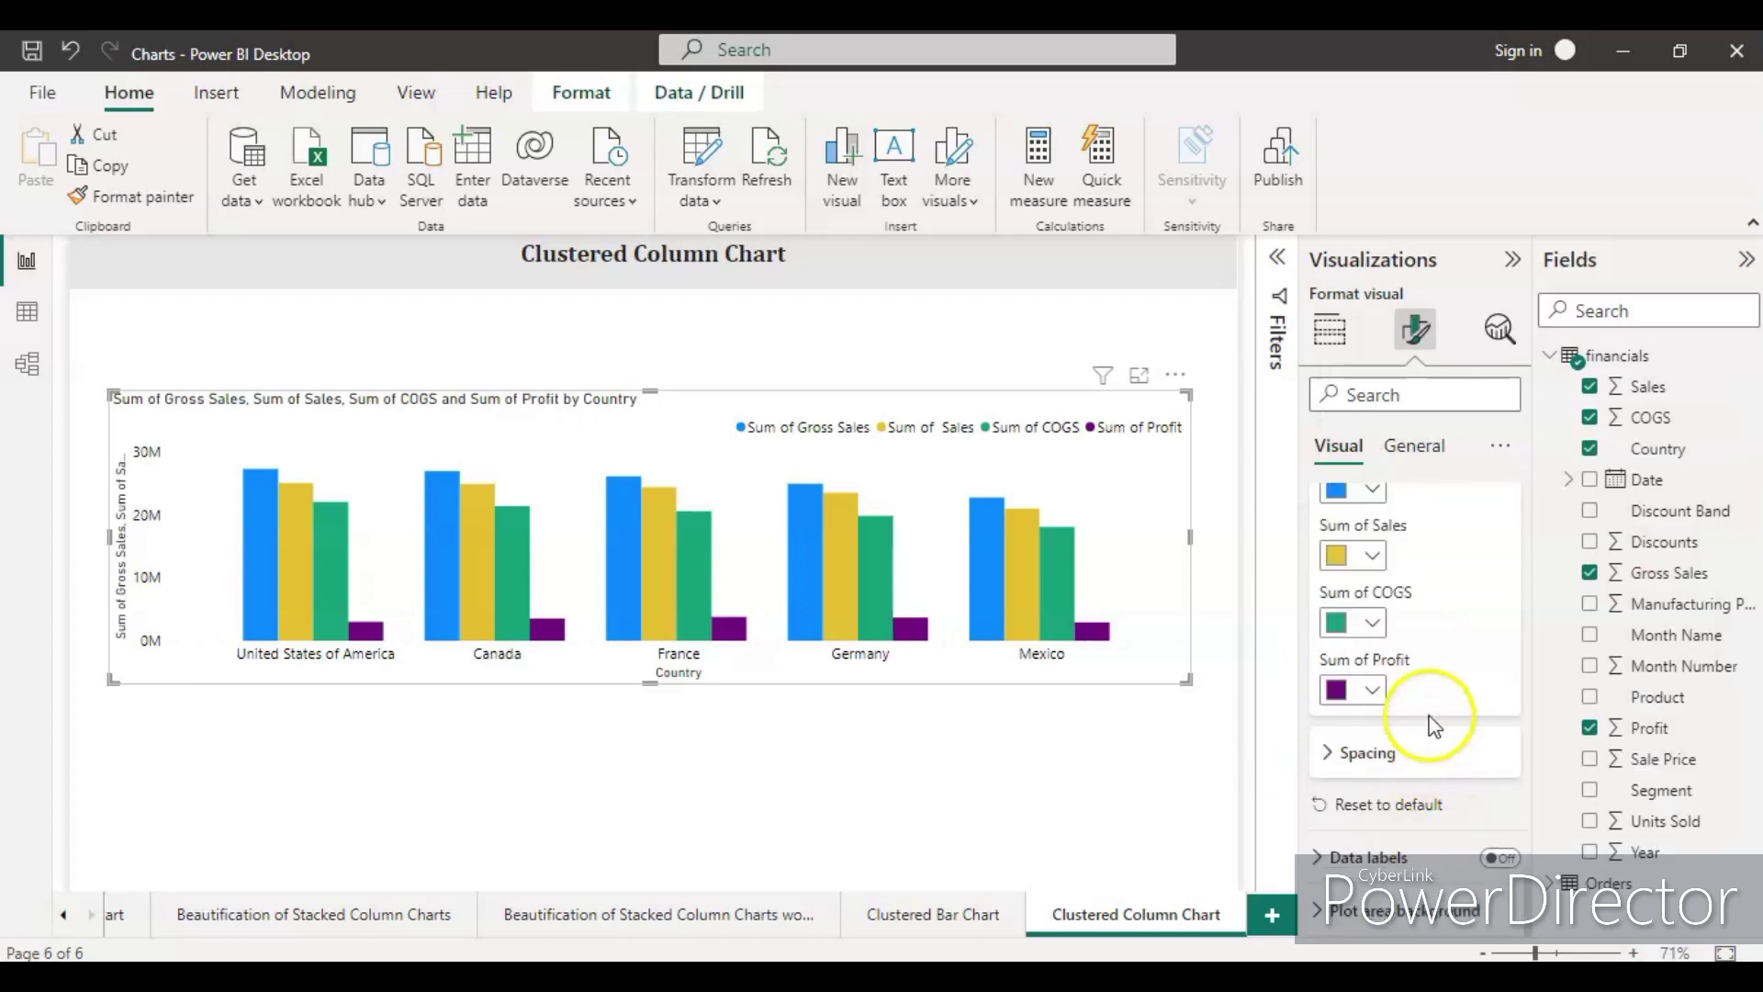
pyautogui.click(1499, 860)
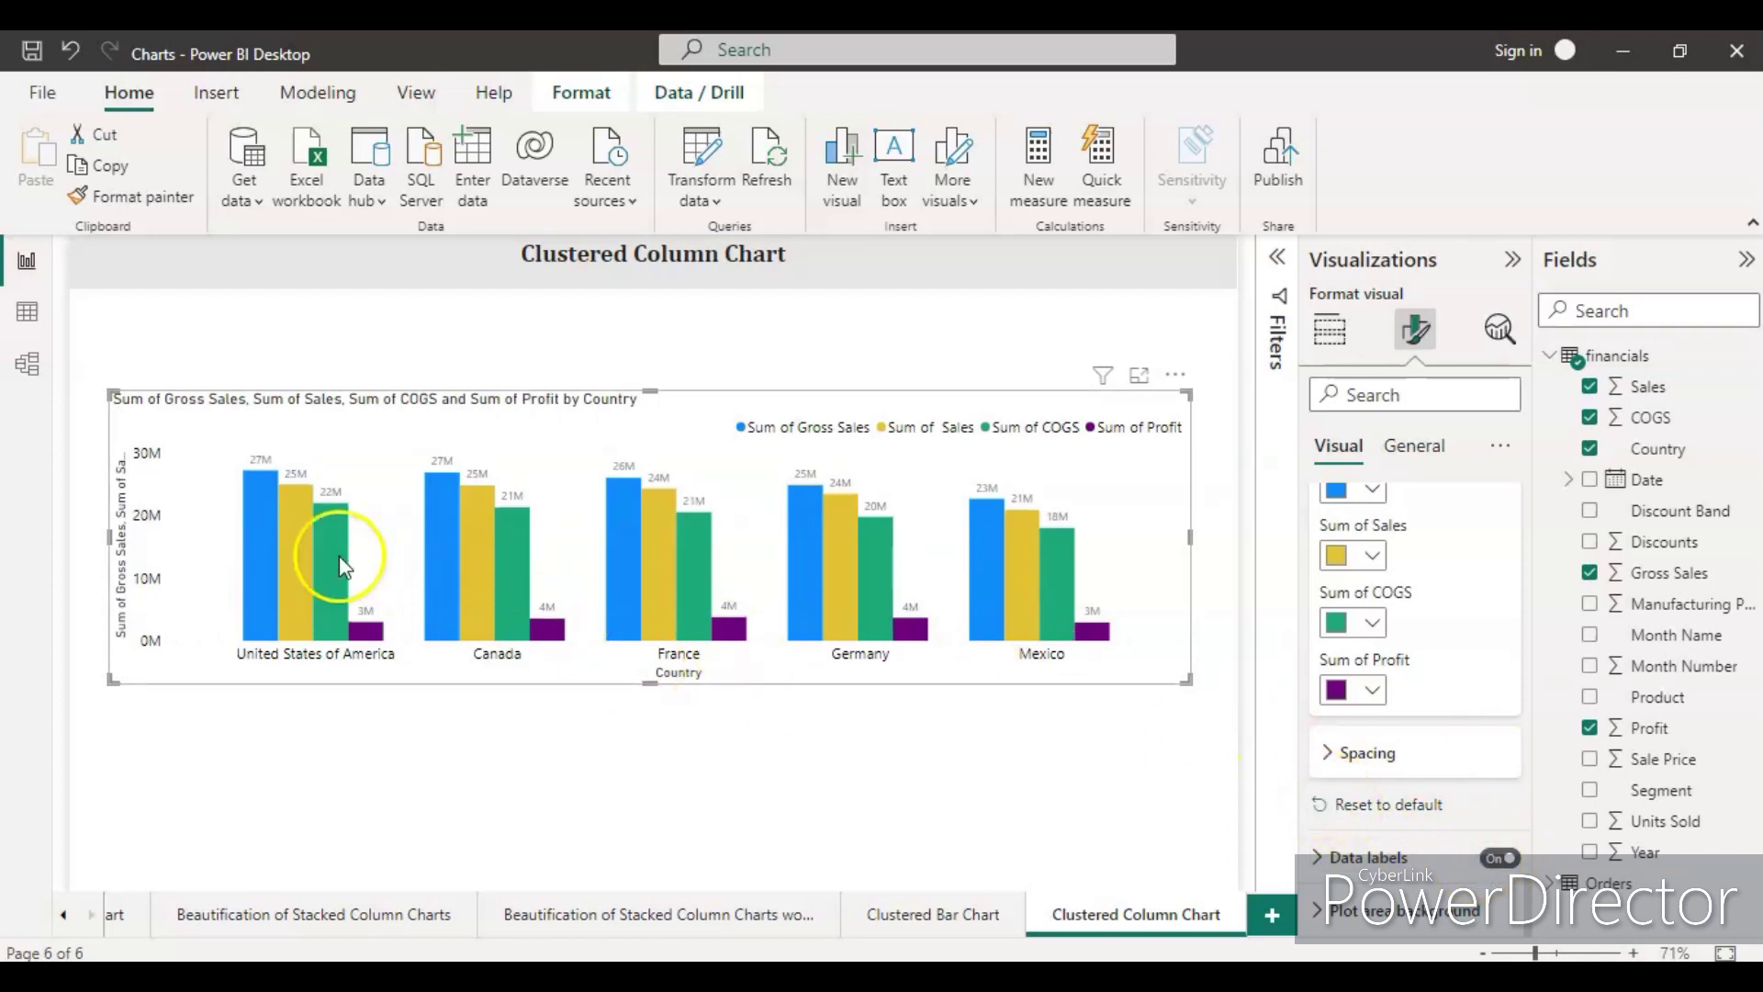
# Step: Set the data label values to font size 12 in black
pyautogui.click(1322, 856)
pyautogui.scroll(-5, 1390, 845)
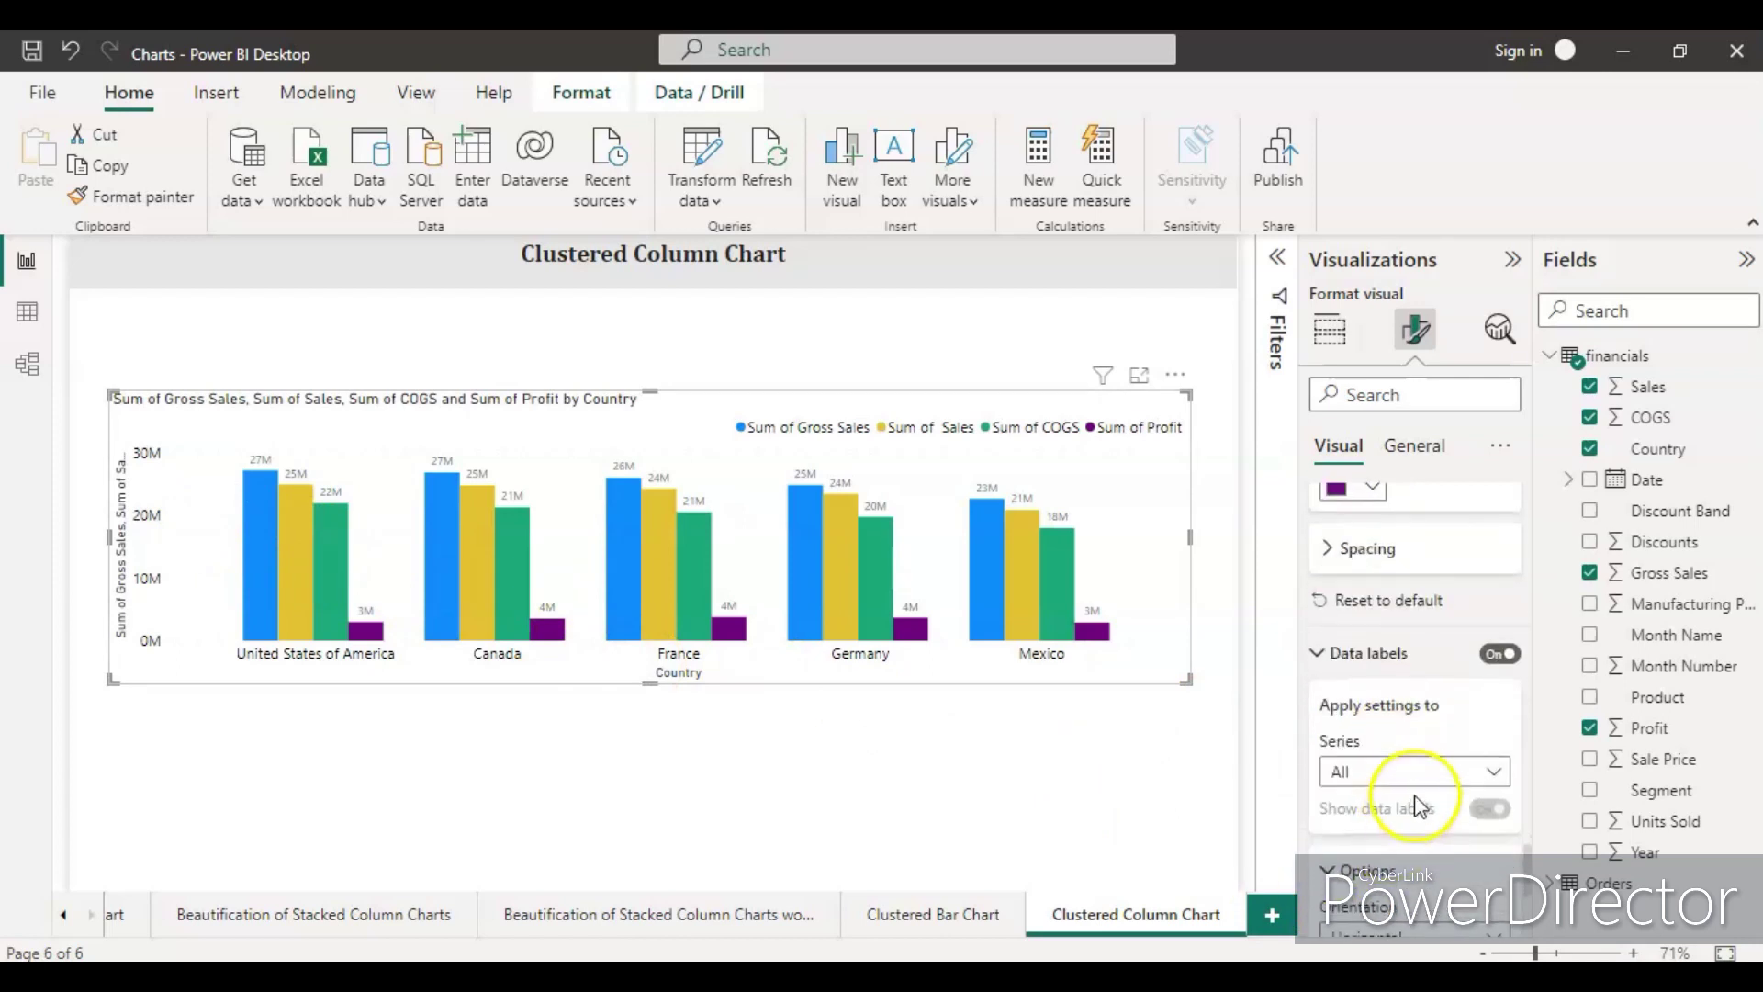
pyautogui.scroll(-3, 1426, 720)
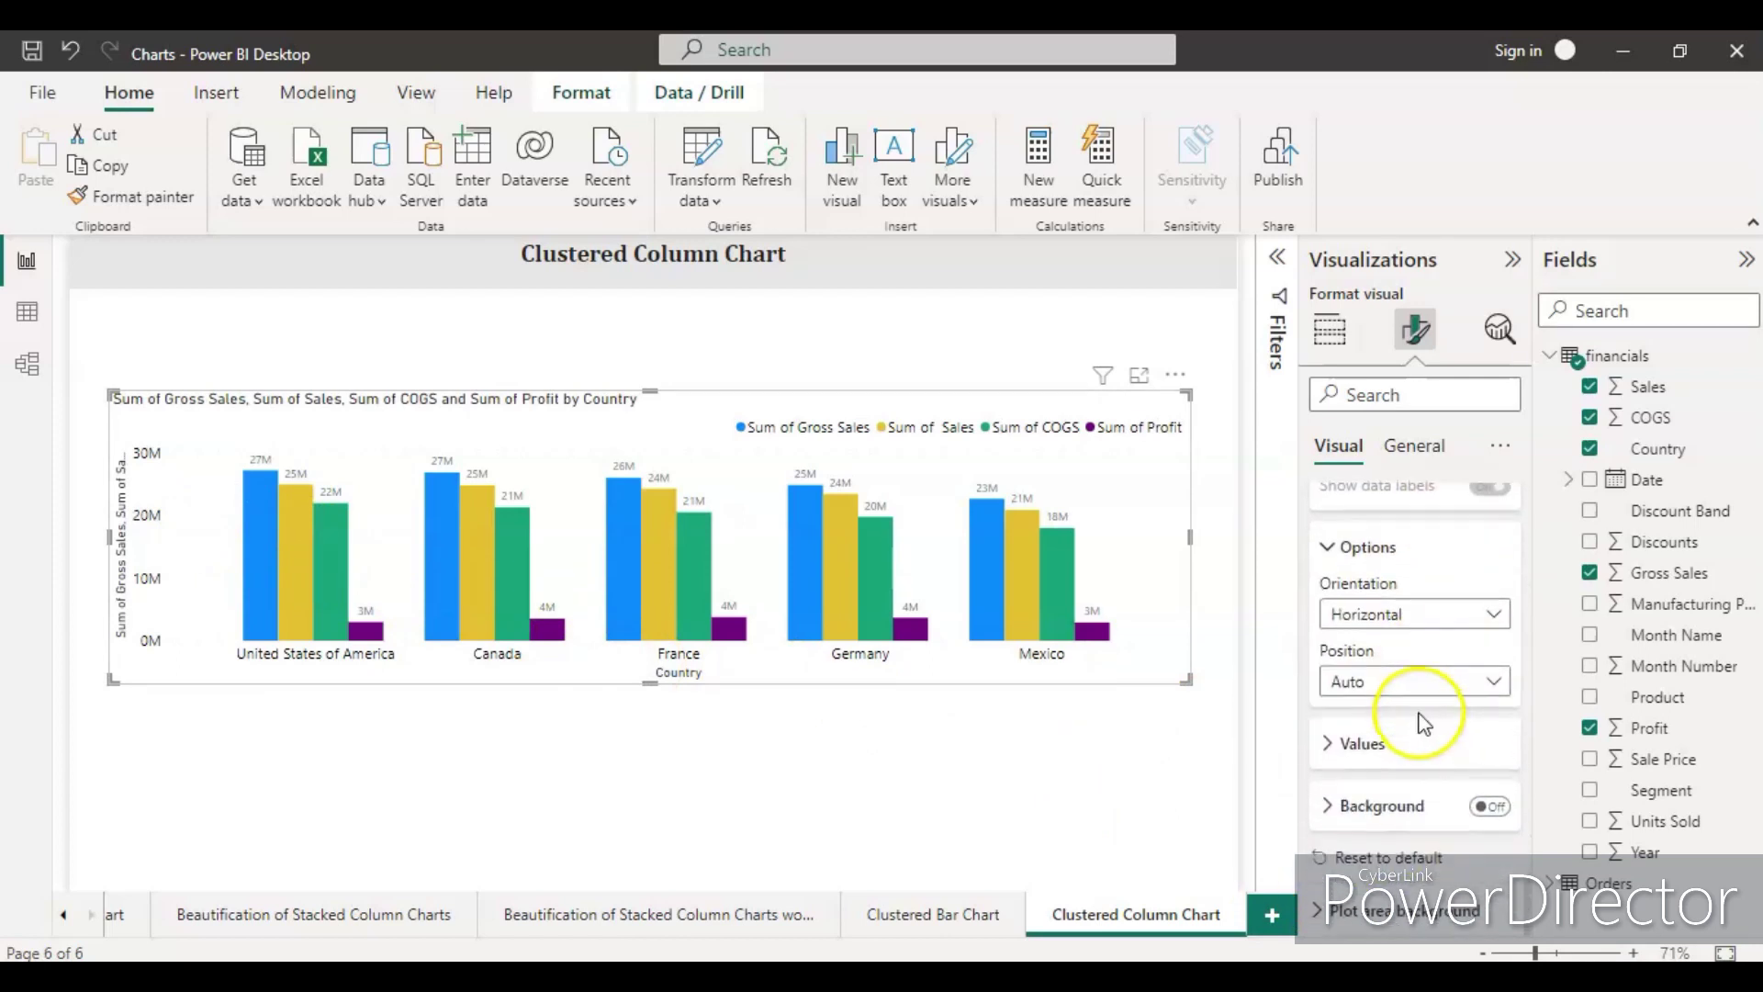
pyautogui.click(1329, 745)
pyautogui.click(1494, 808)
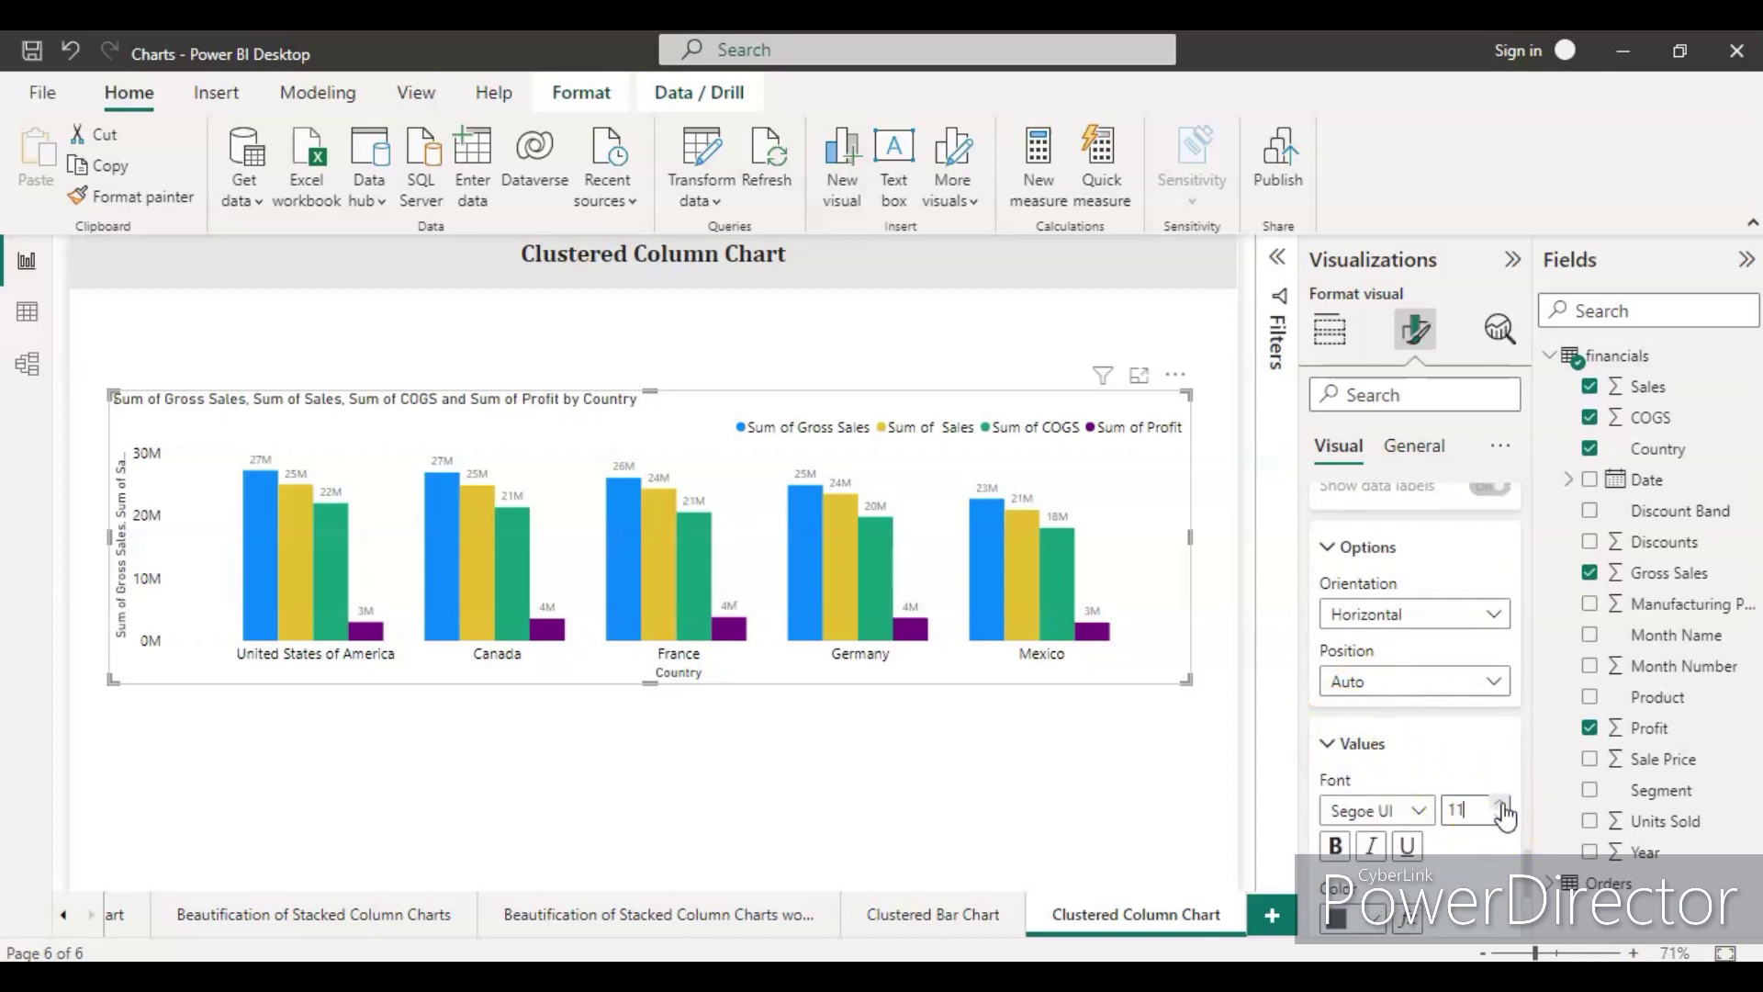
pyautogui.click(1500, 804)
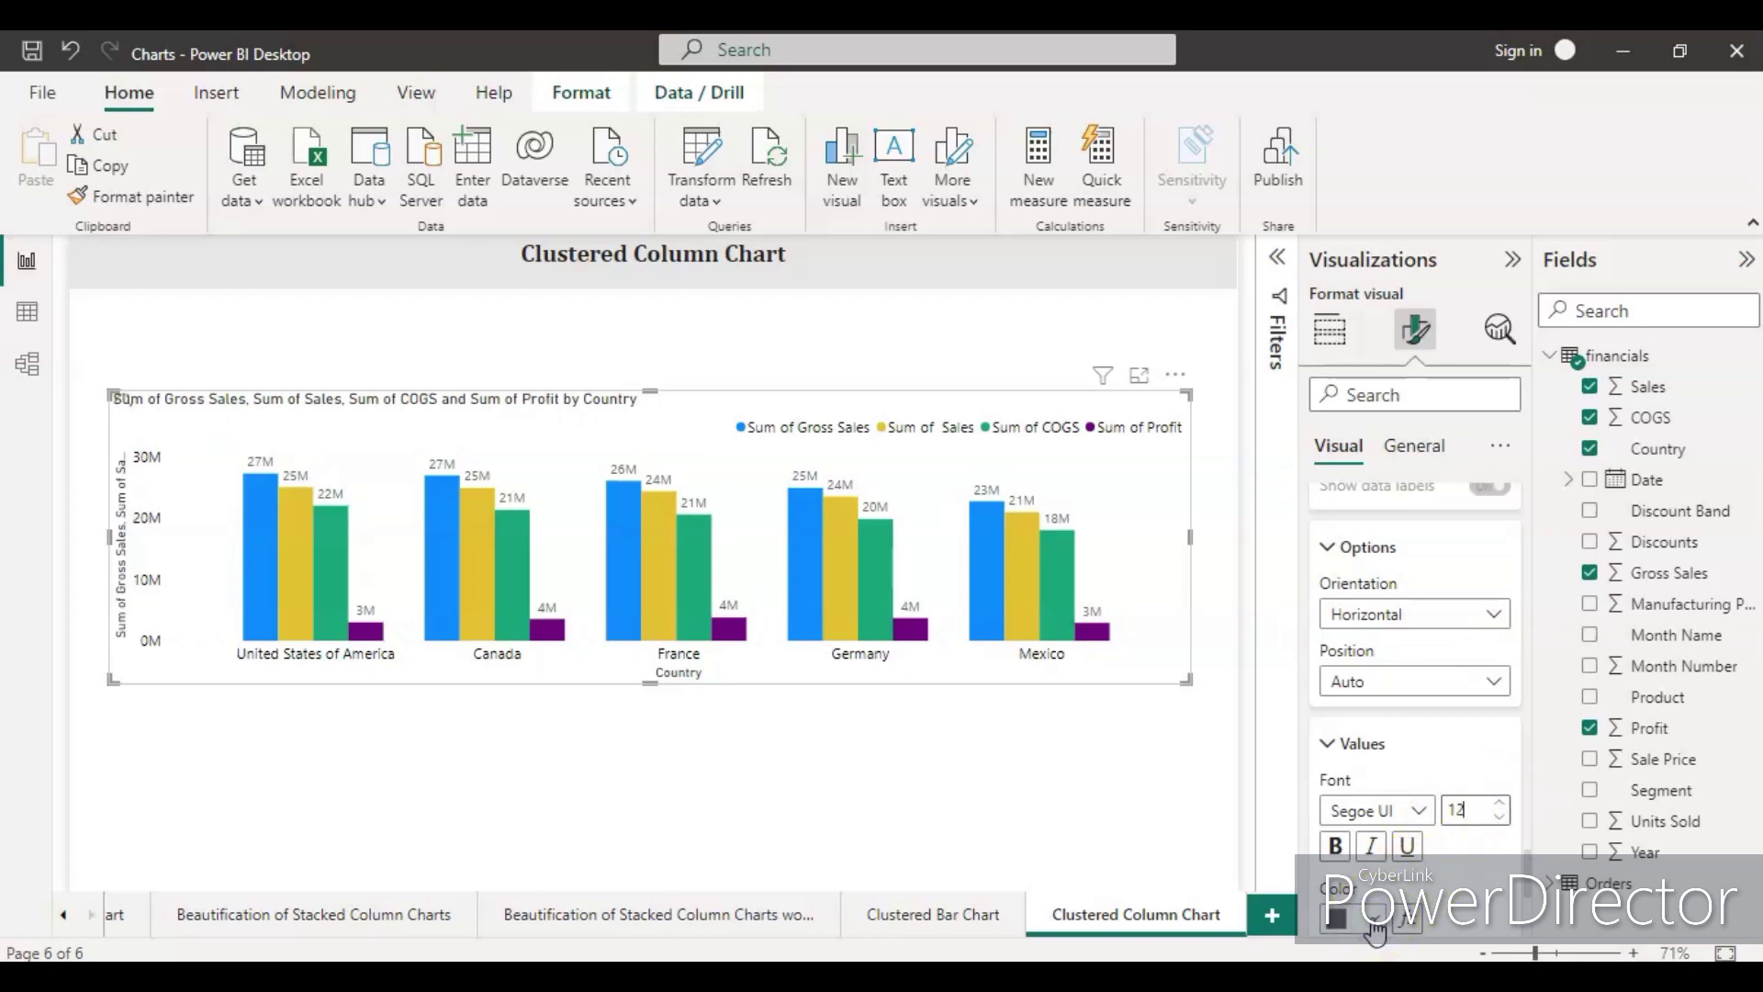
pyautogui.click(1377, 918)
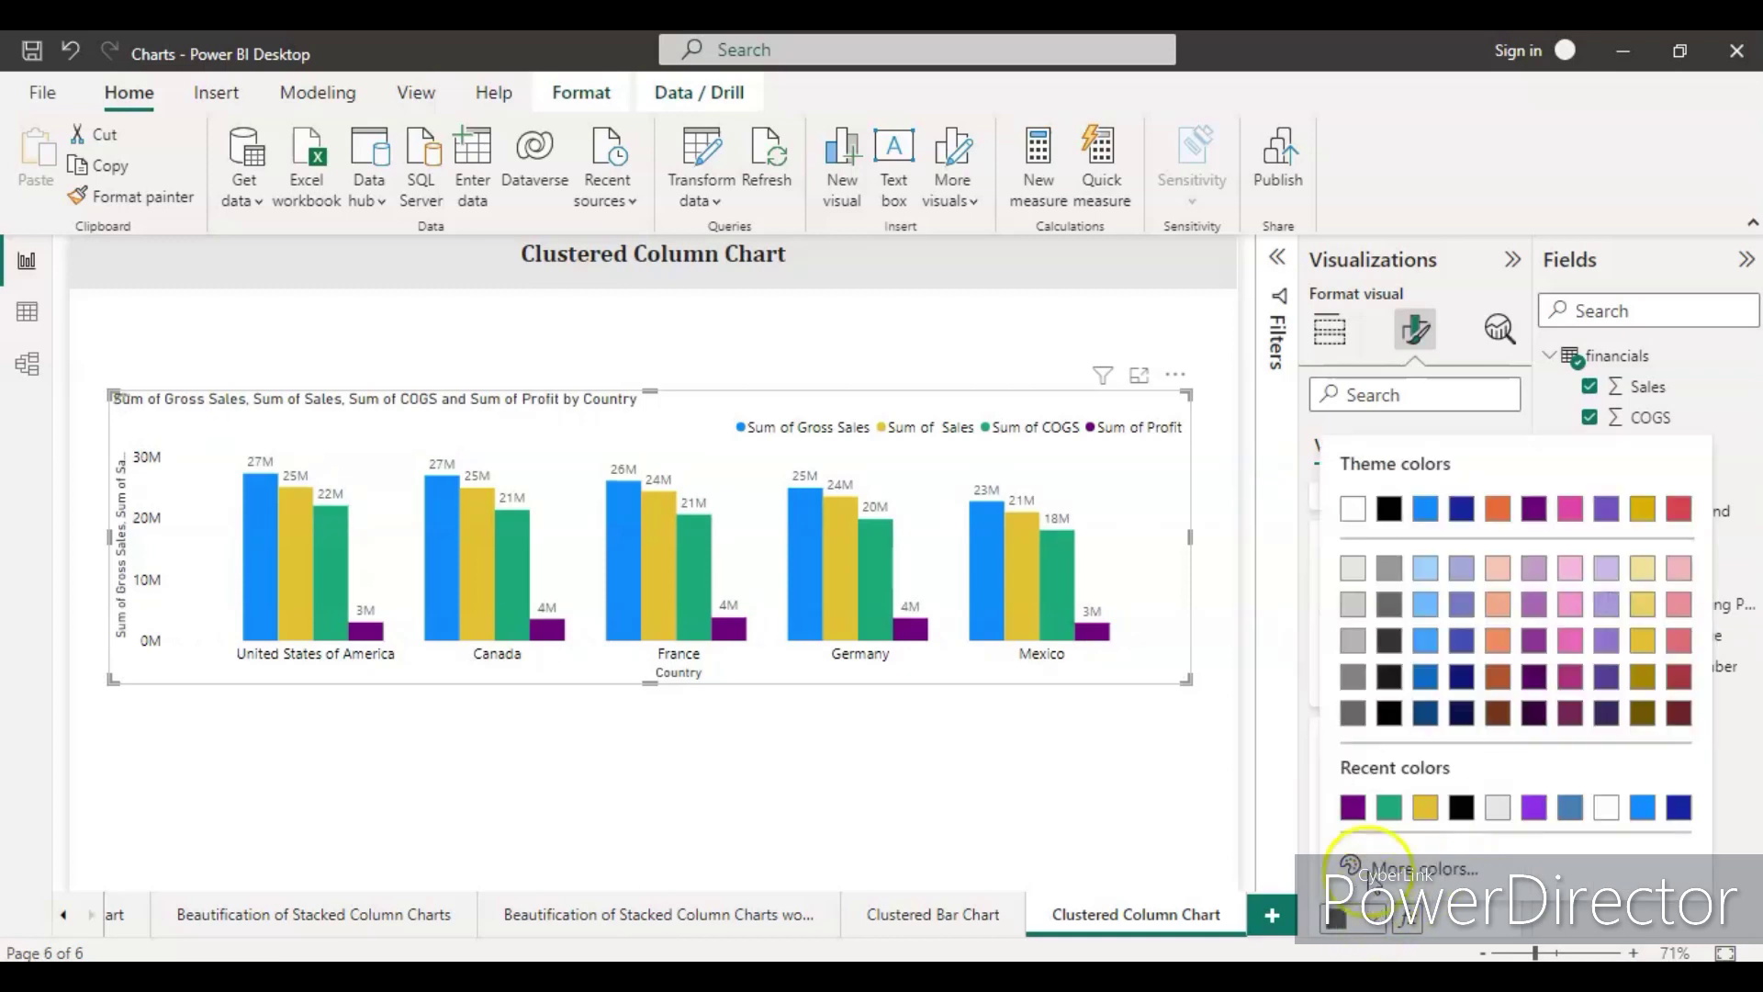
pyautogui.click(1460, 807)
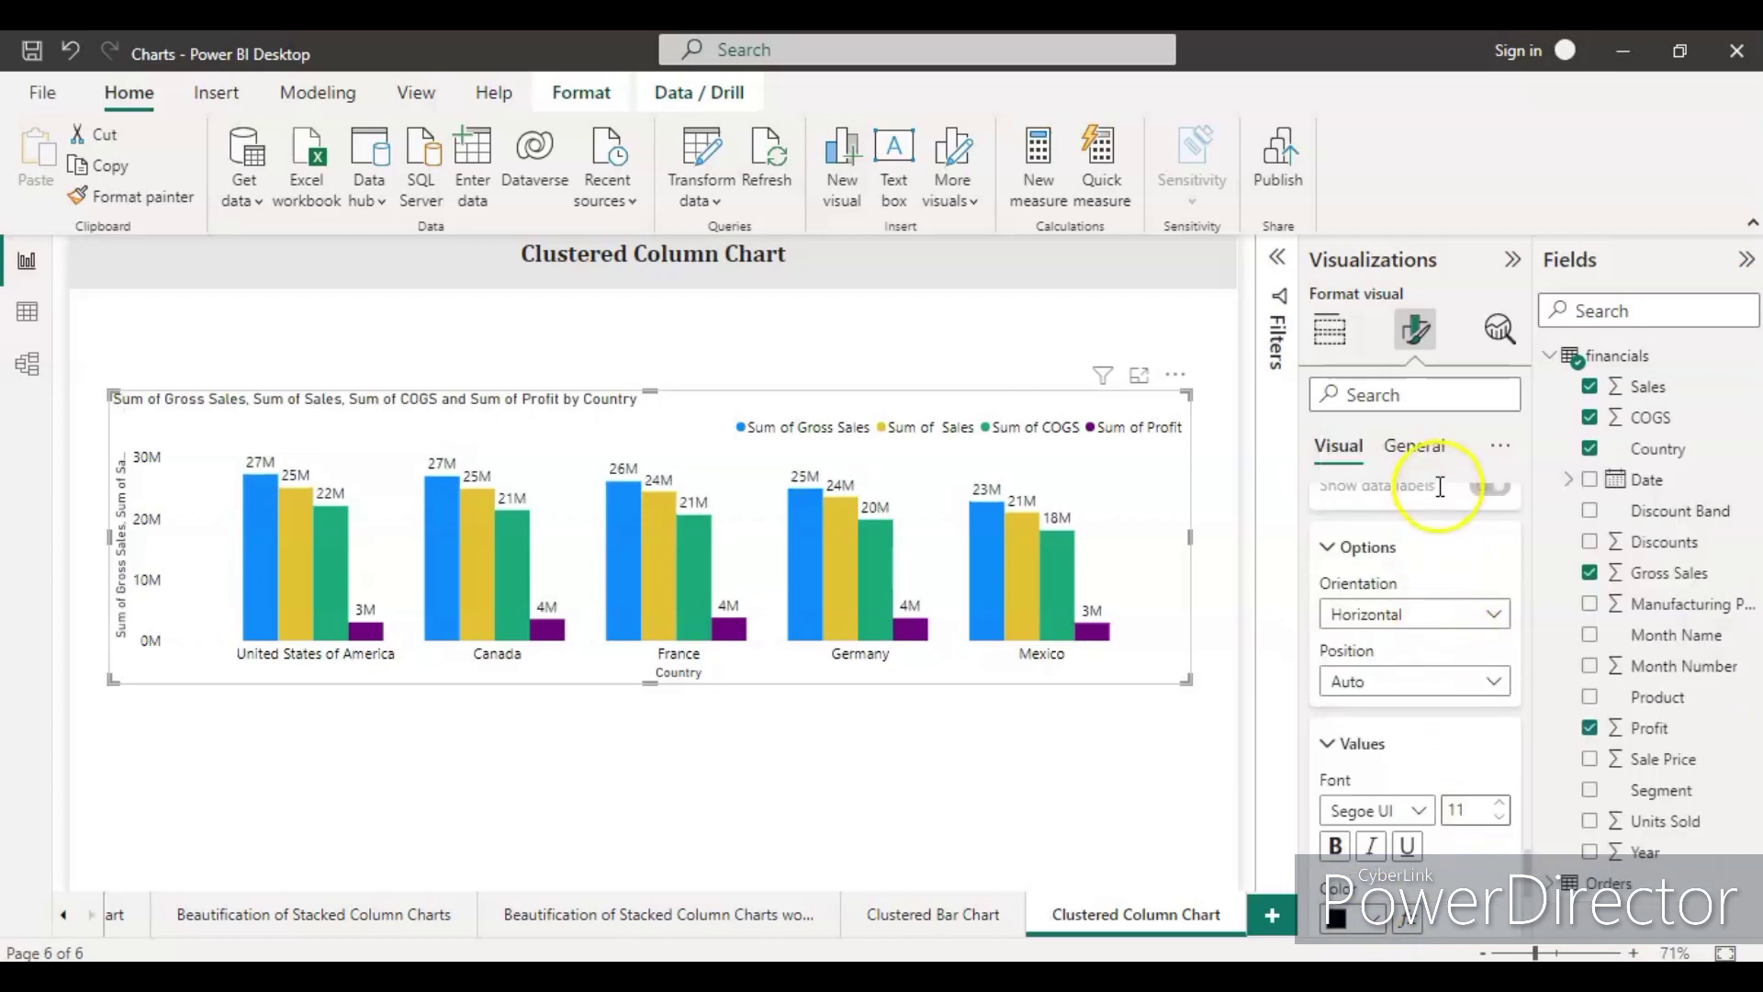
pyautogui.click(1415, 448)
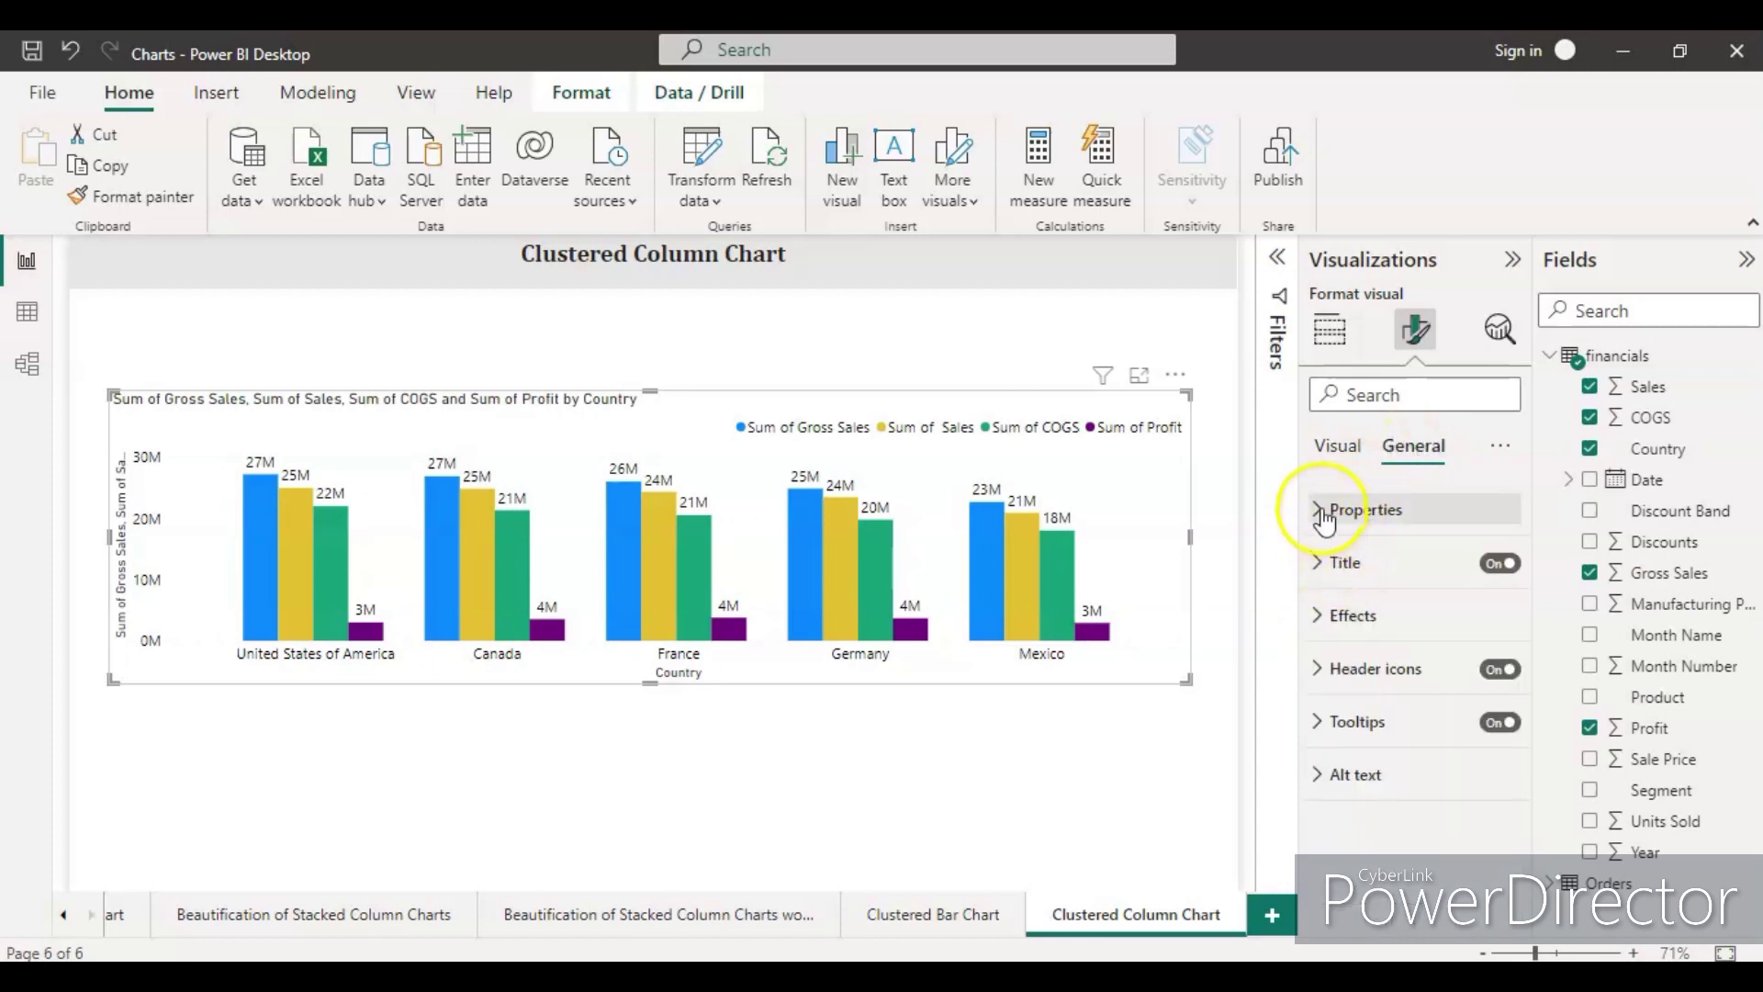
# Step: Set the chart background to light grey #e6e6e6 and switch on the visual border
pyautogui.click(1323, 619)
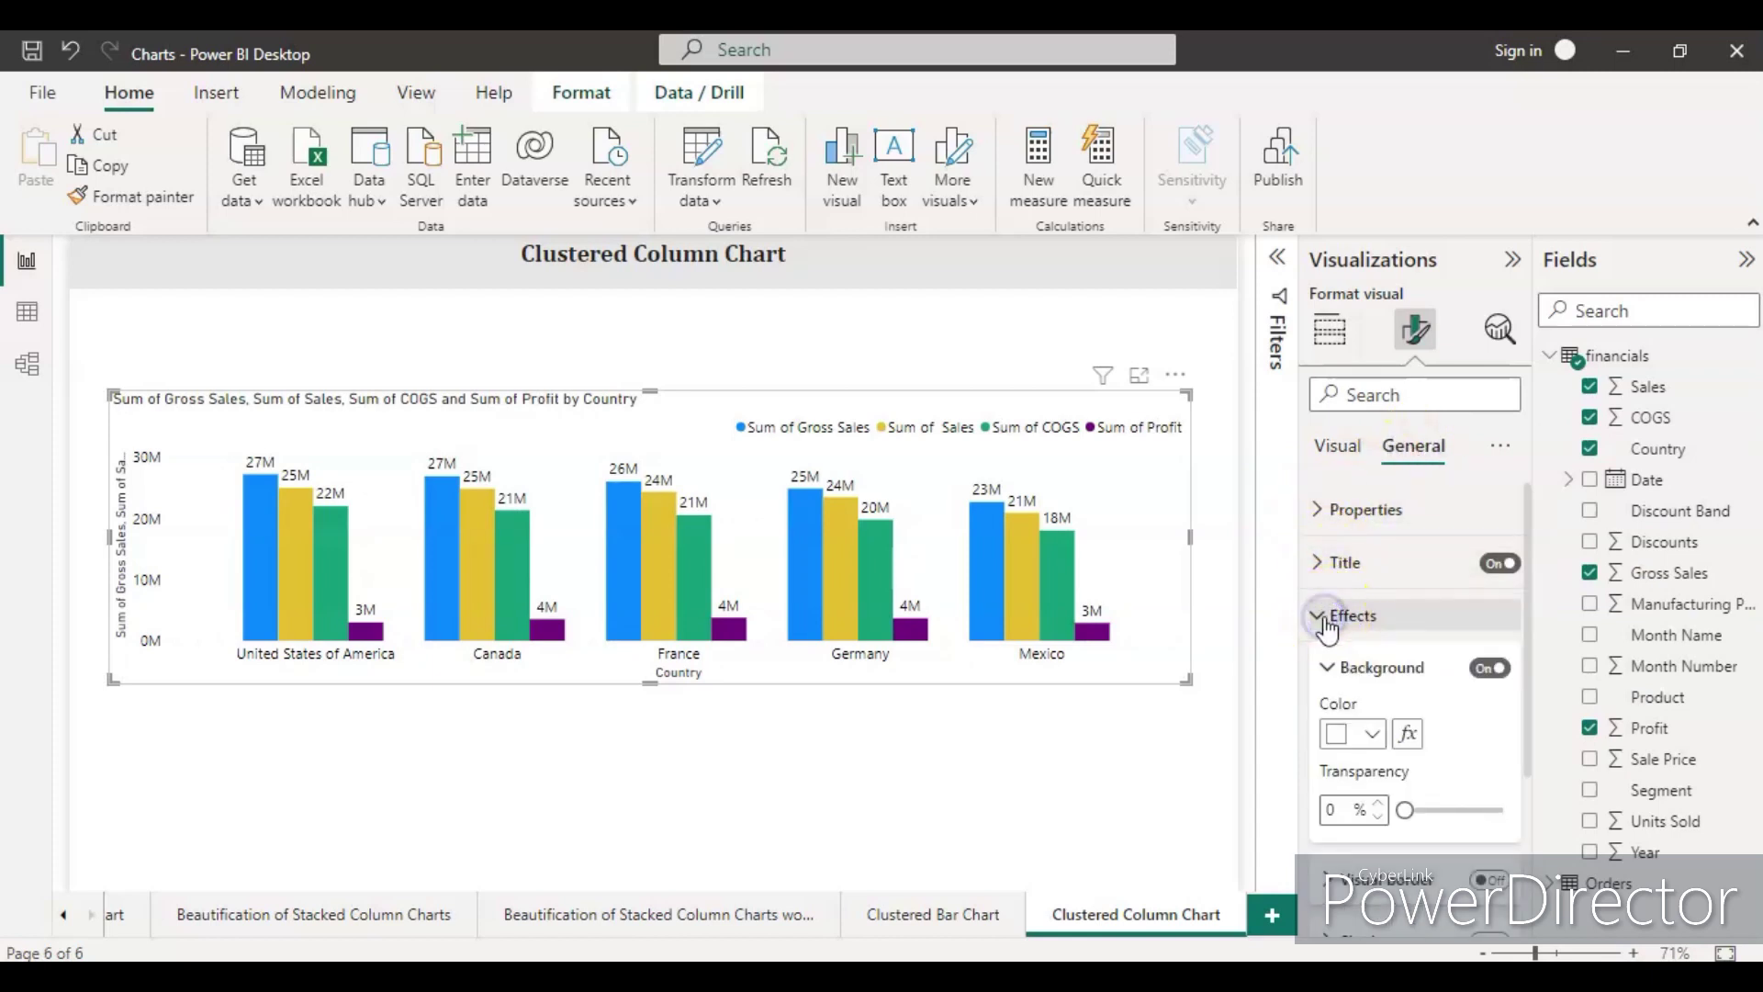
pyautogui.click(1371, 734)
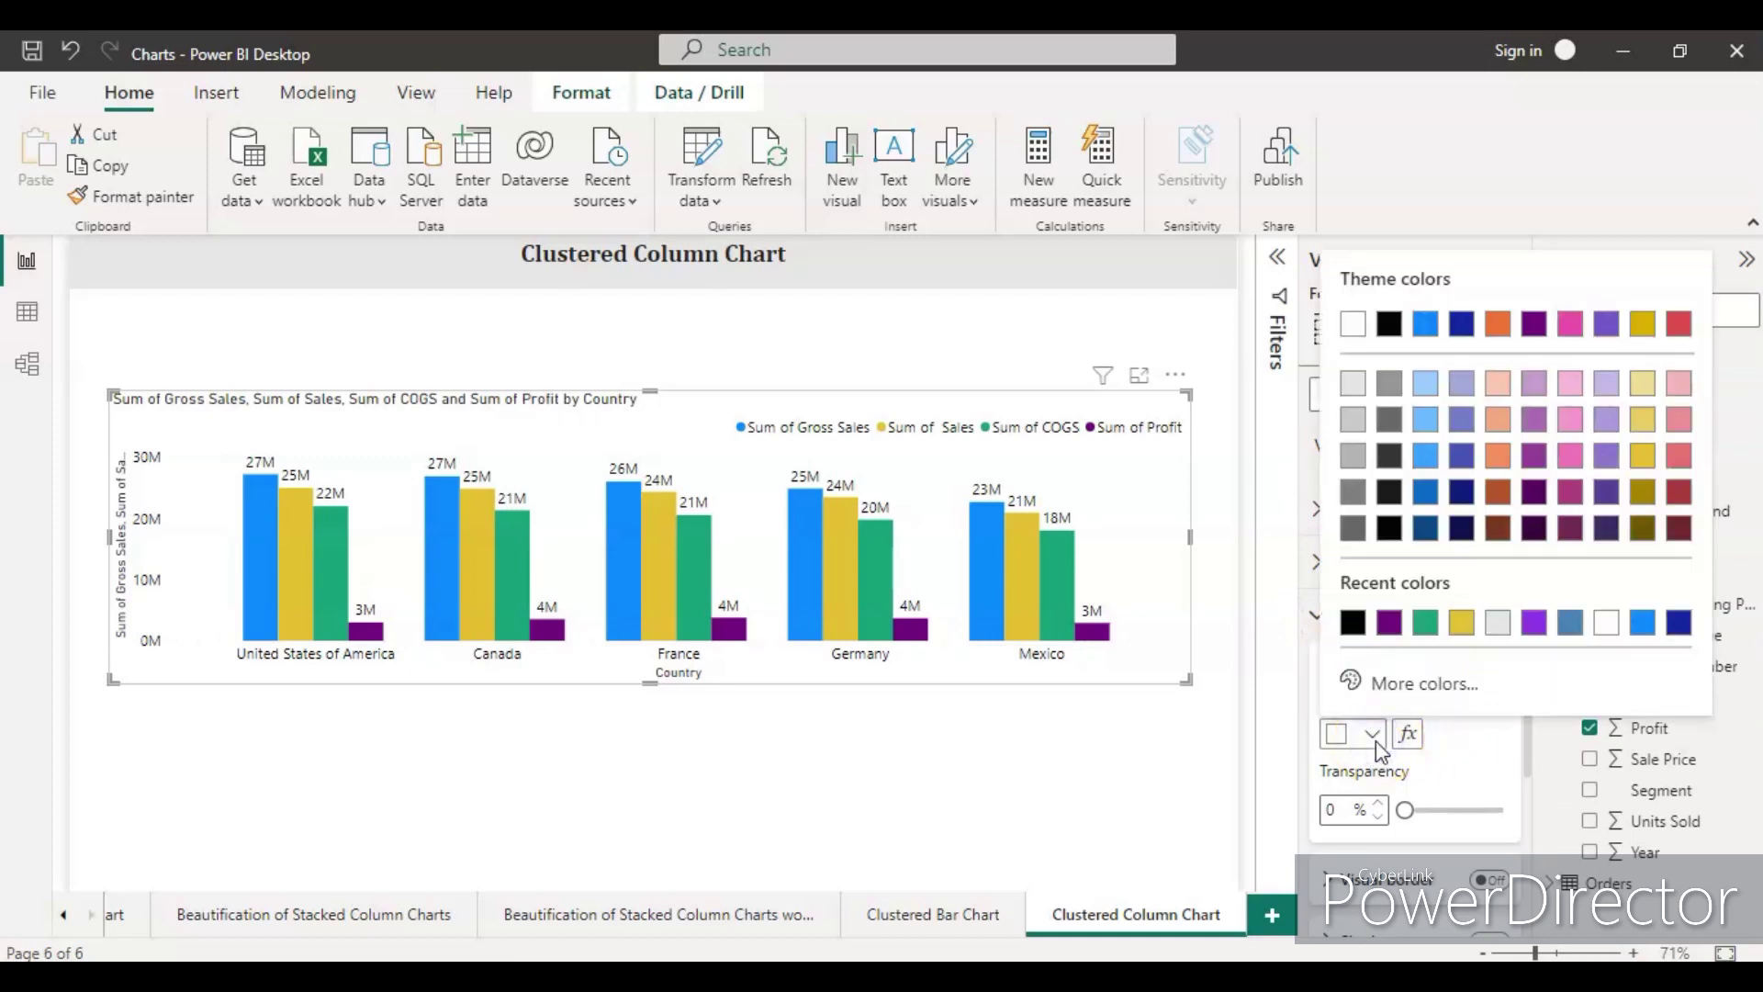
pyautogui.click(1498, 623)
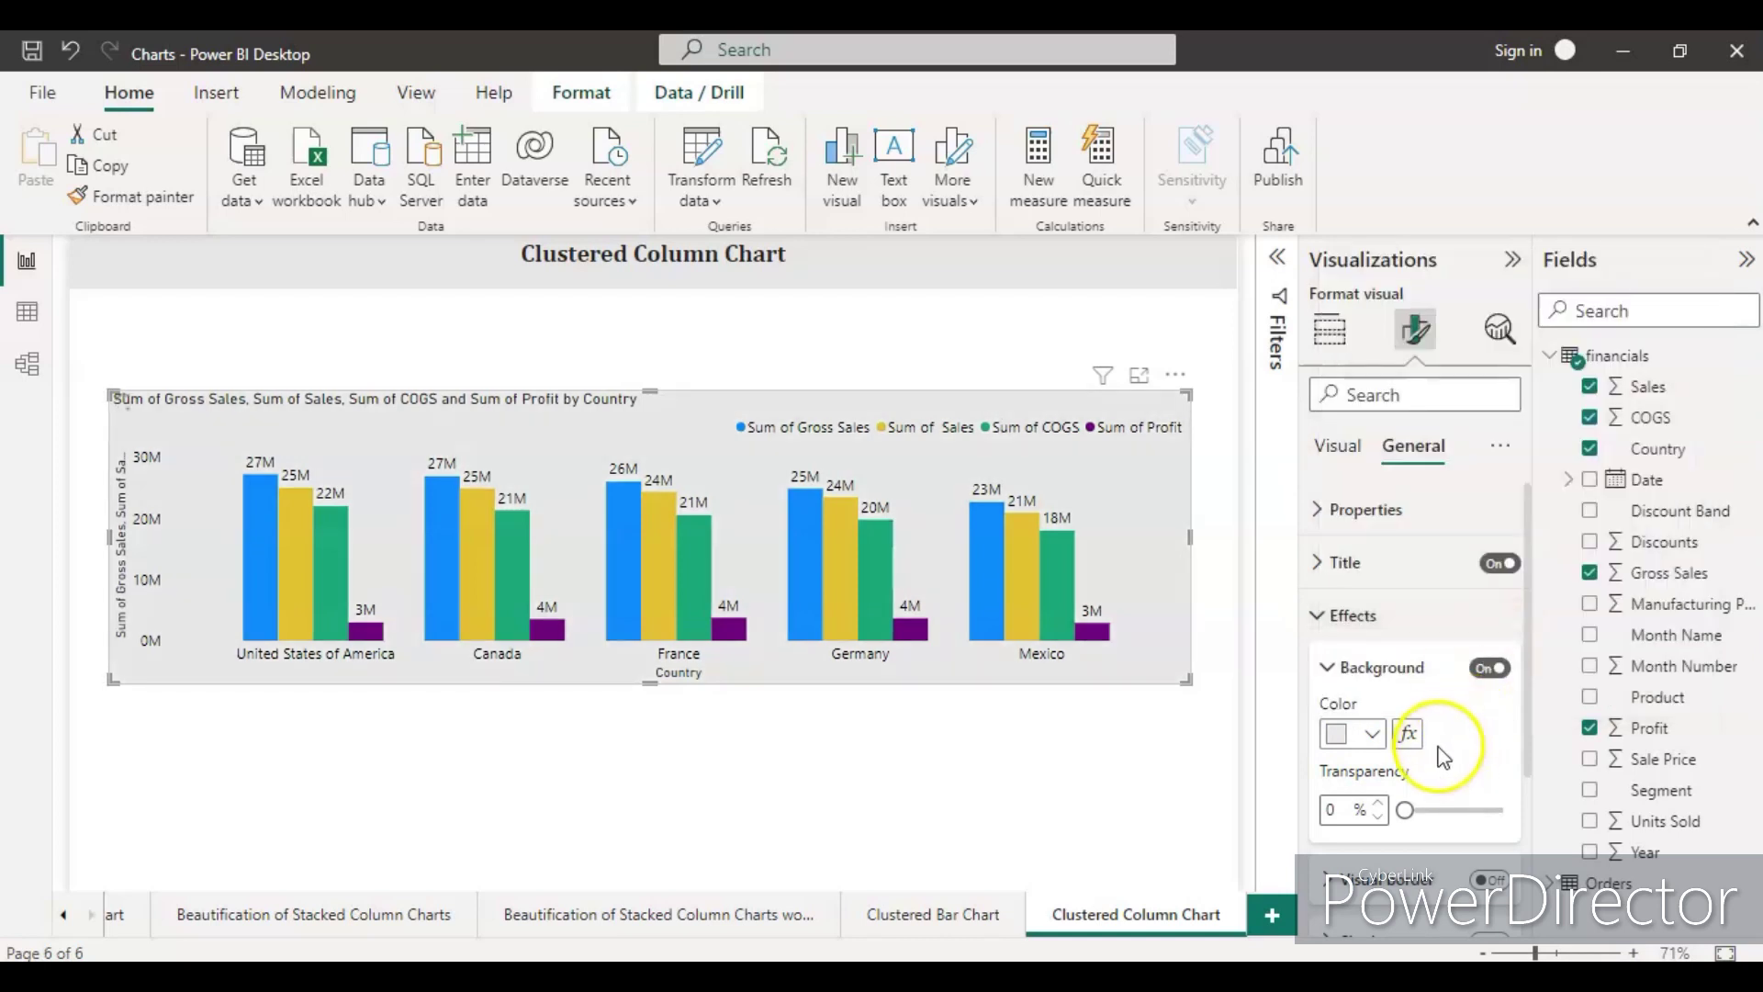
pyautogui.scroll(-3, 1444, 757)
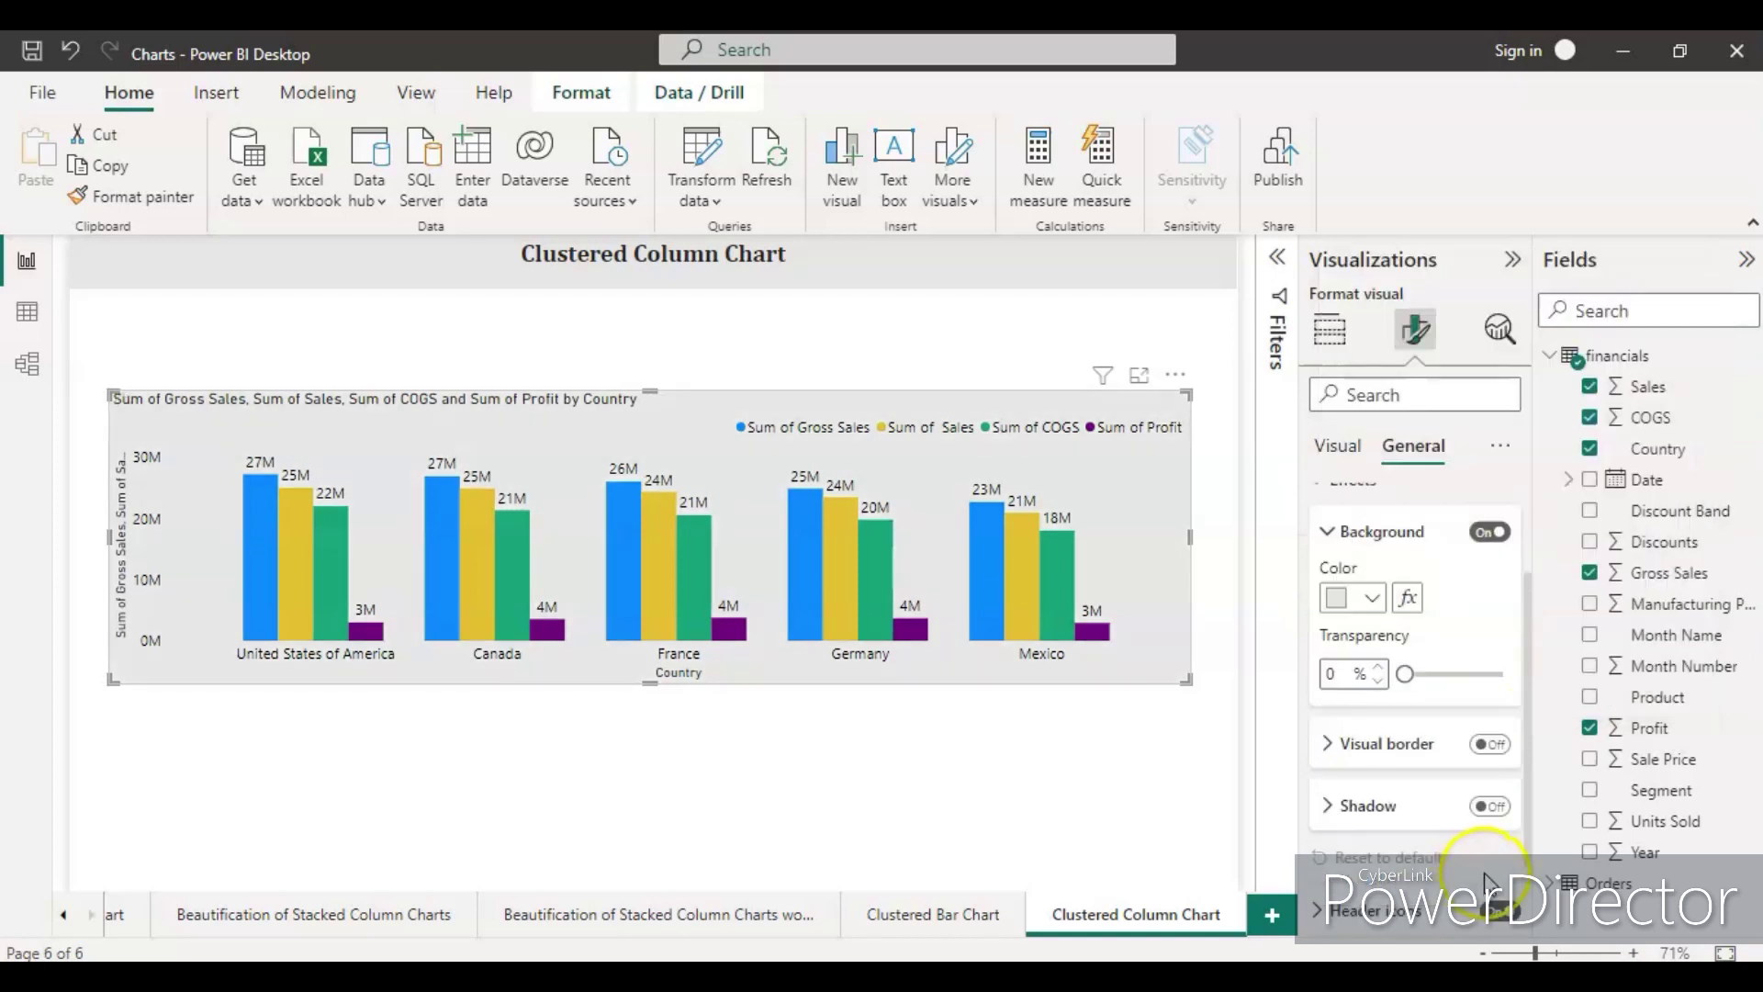
pyautogui.click(1494, 744)
pyautogui.click(1327, 746)
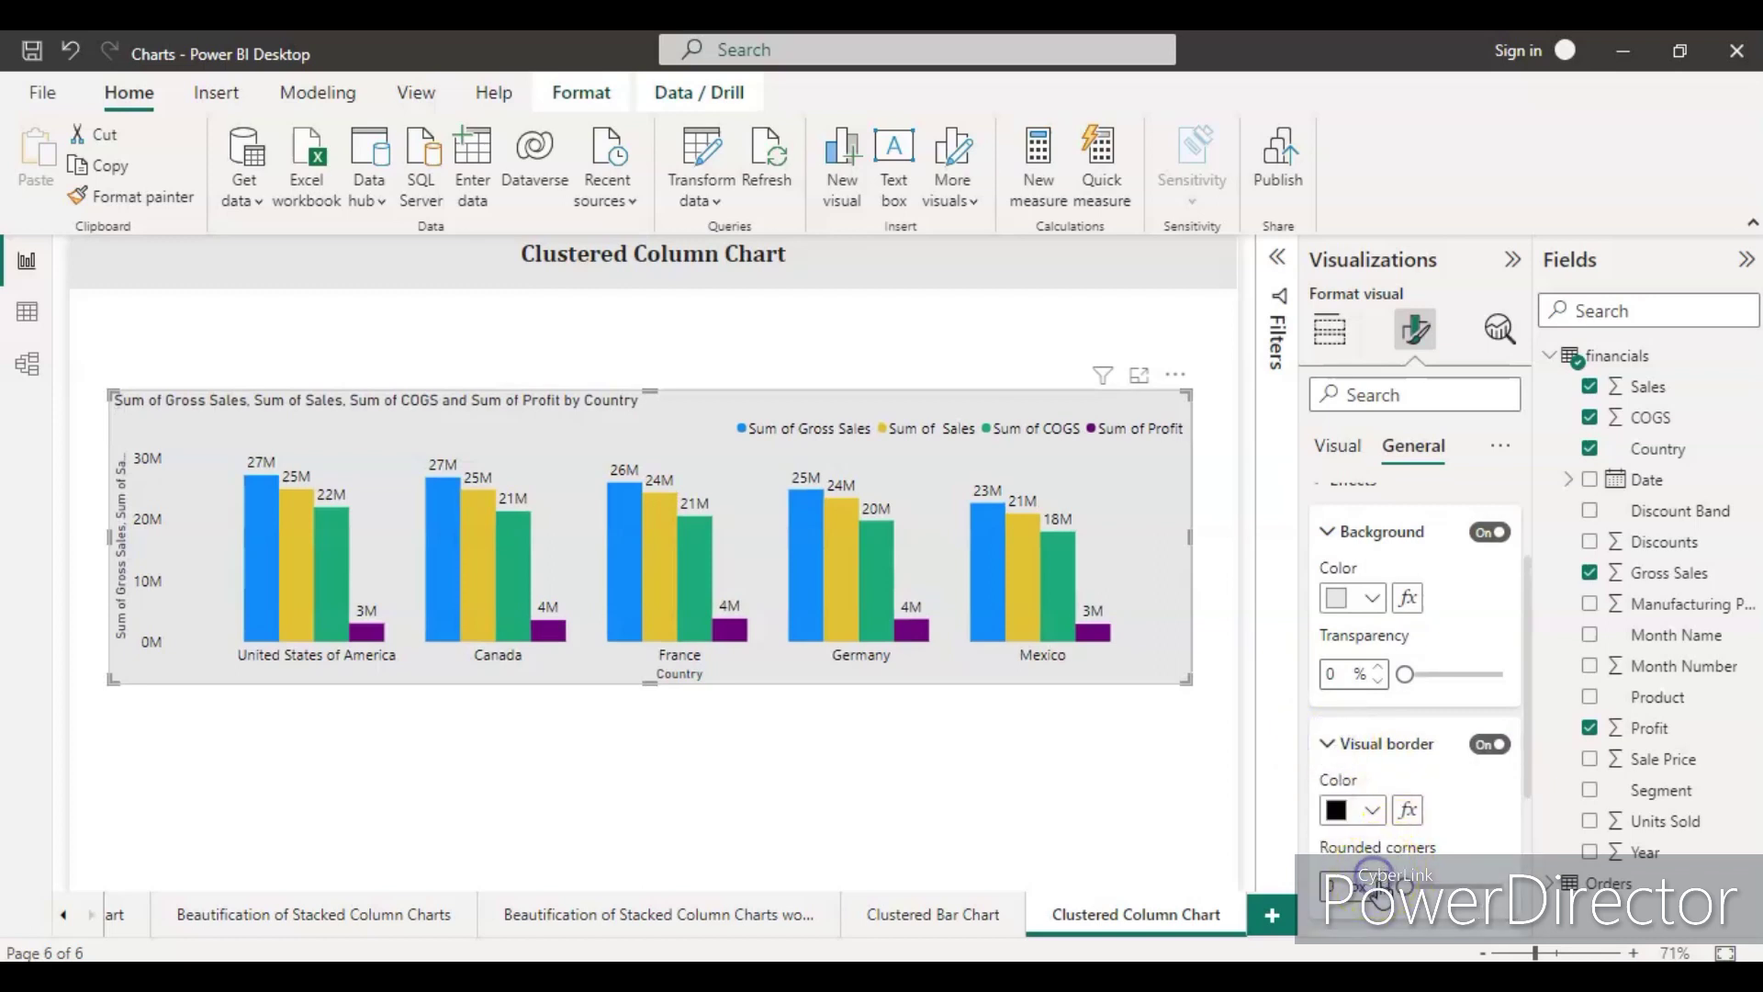
pyautogui.scroll(2, 1350, 551)
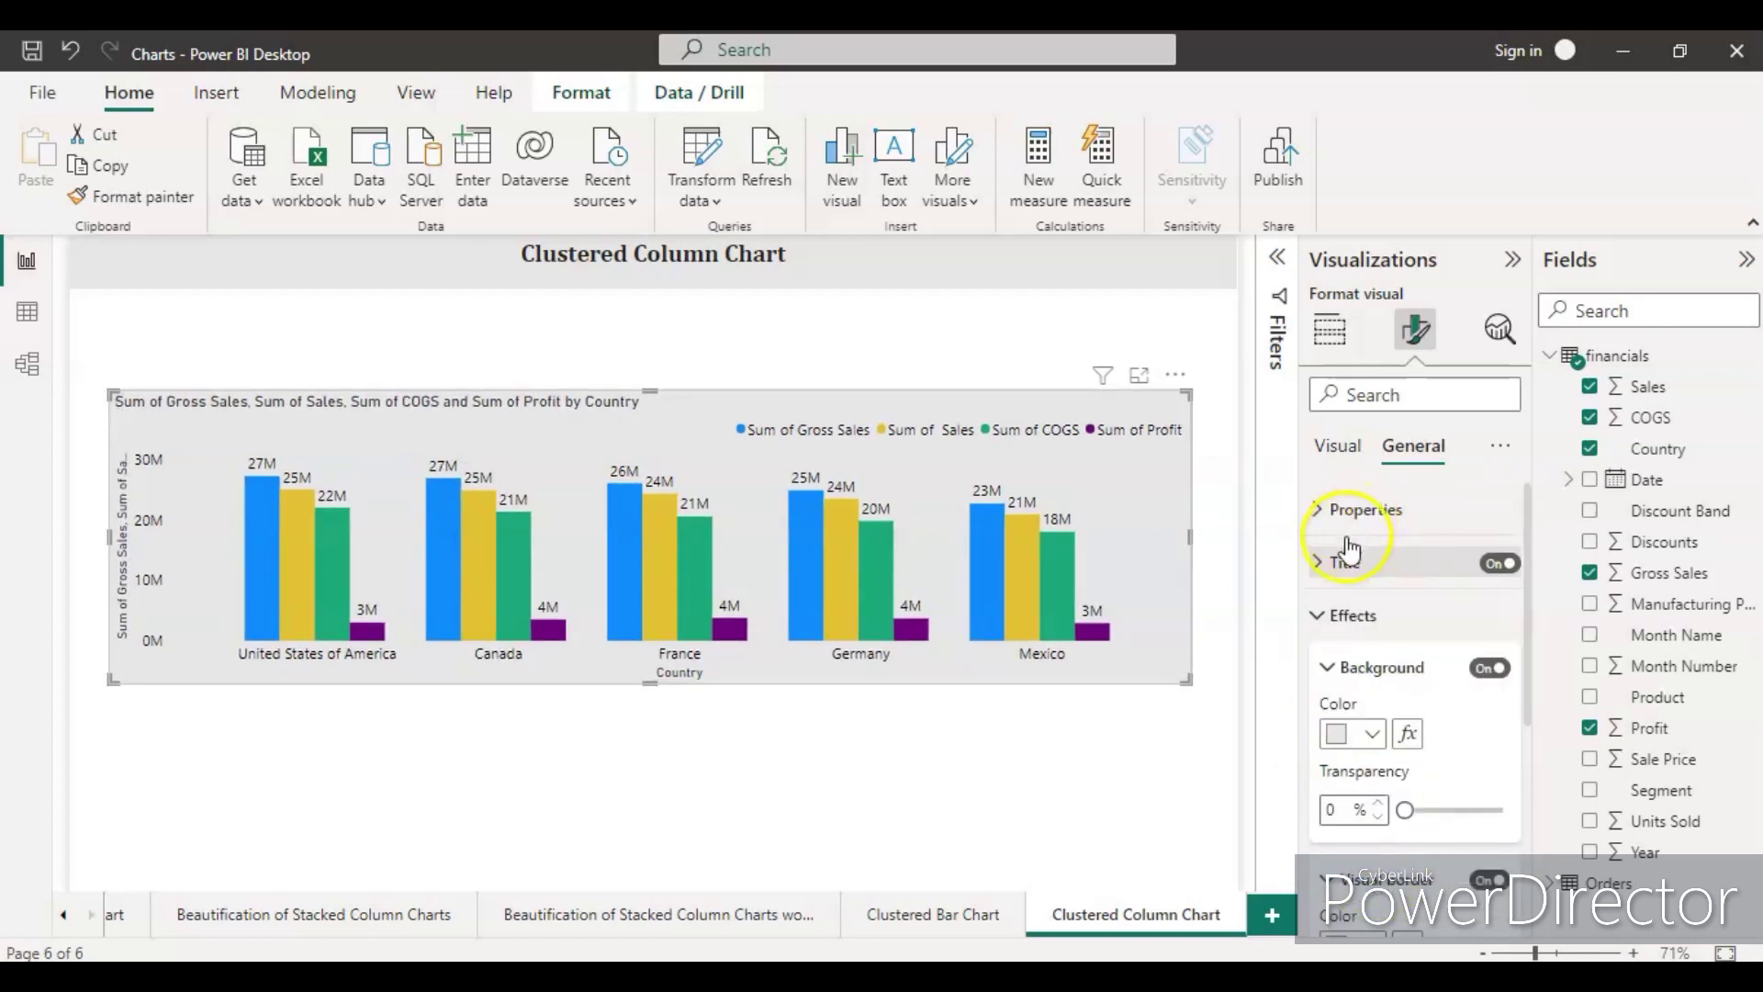
pyautogui.click(1322, 513)
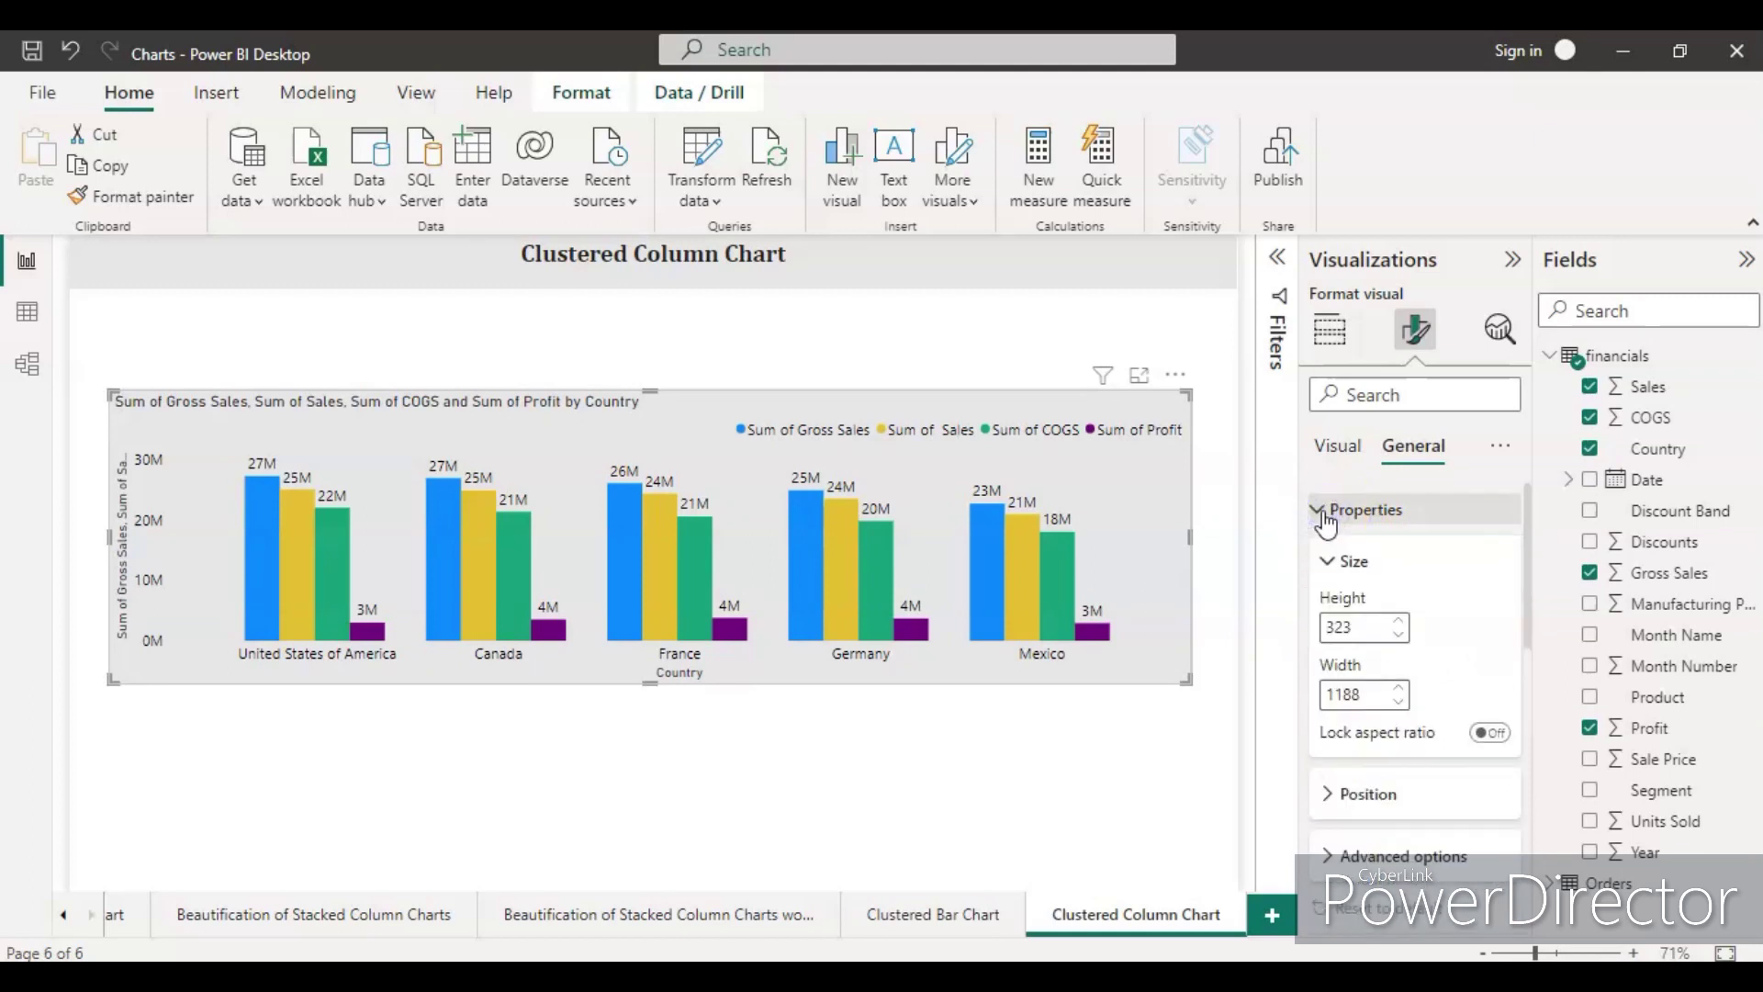
# Step: Begin the chart title with 'Comparison between', removing 'Sum of' before Gross Sales
pyautogui.click(1322, 512)
pyautogui.click(1322, 564)
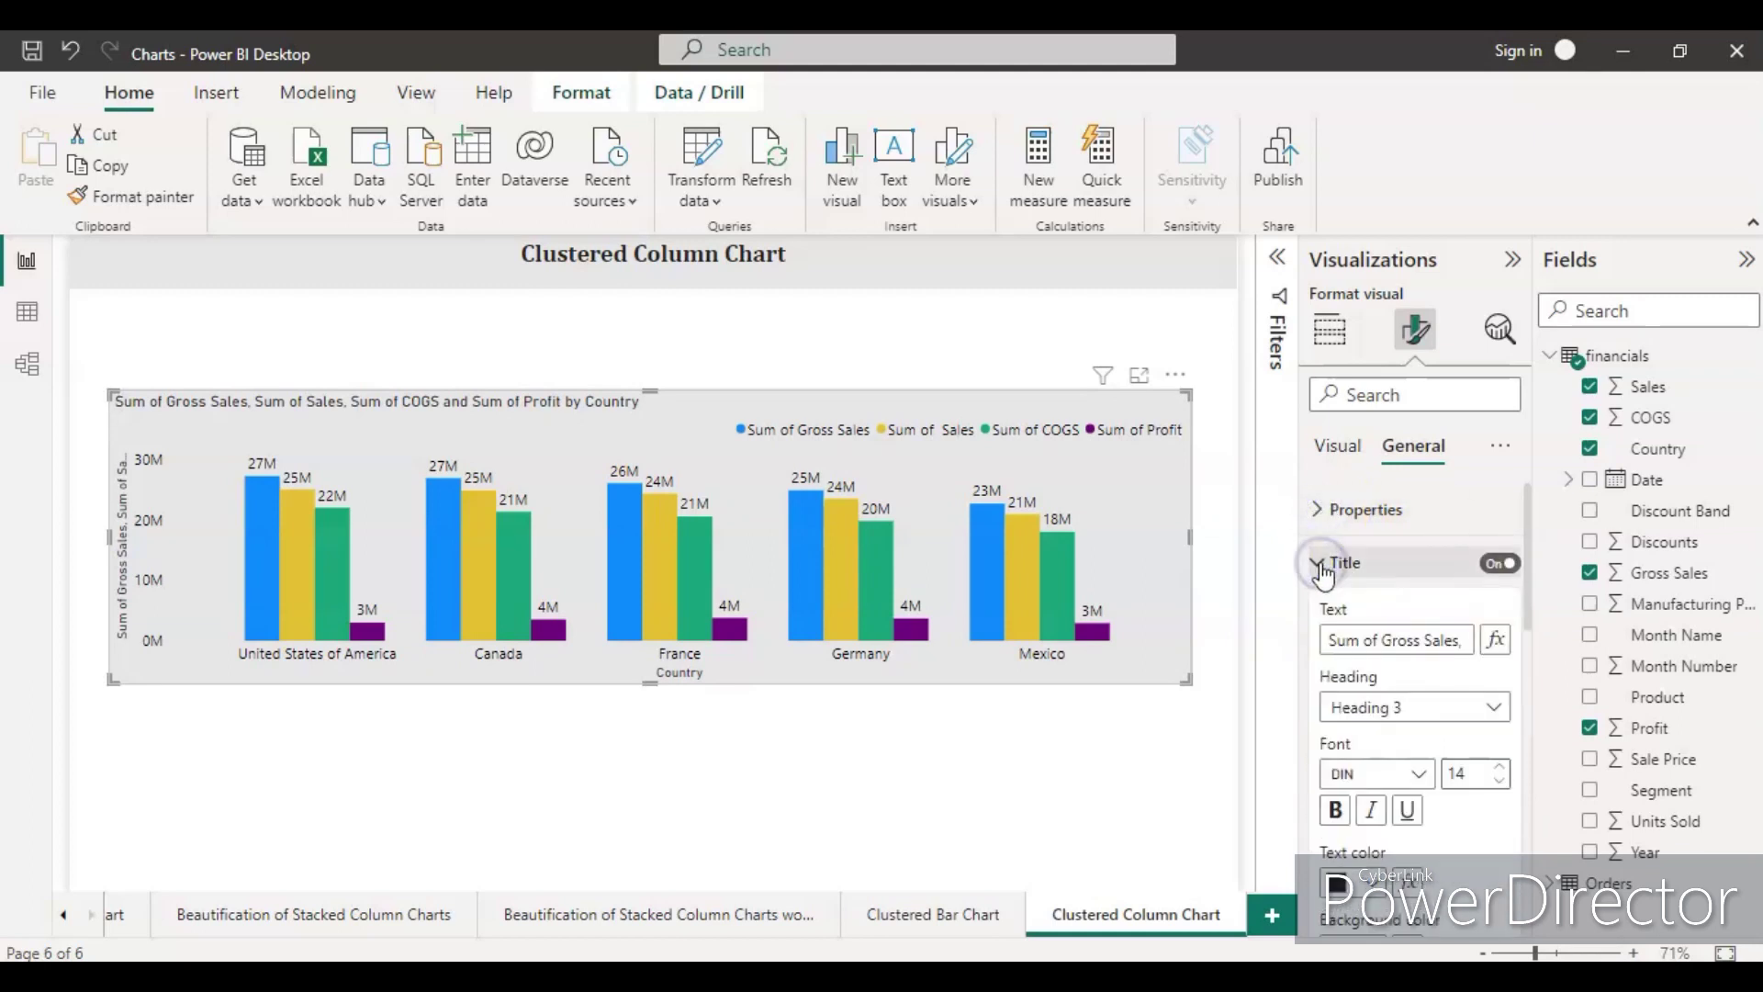
pyautogui.click(1412, 647)
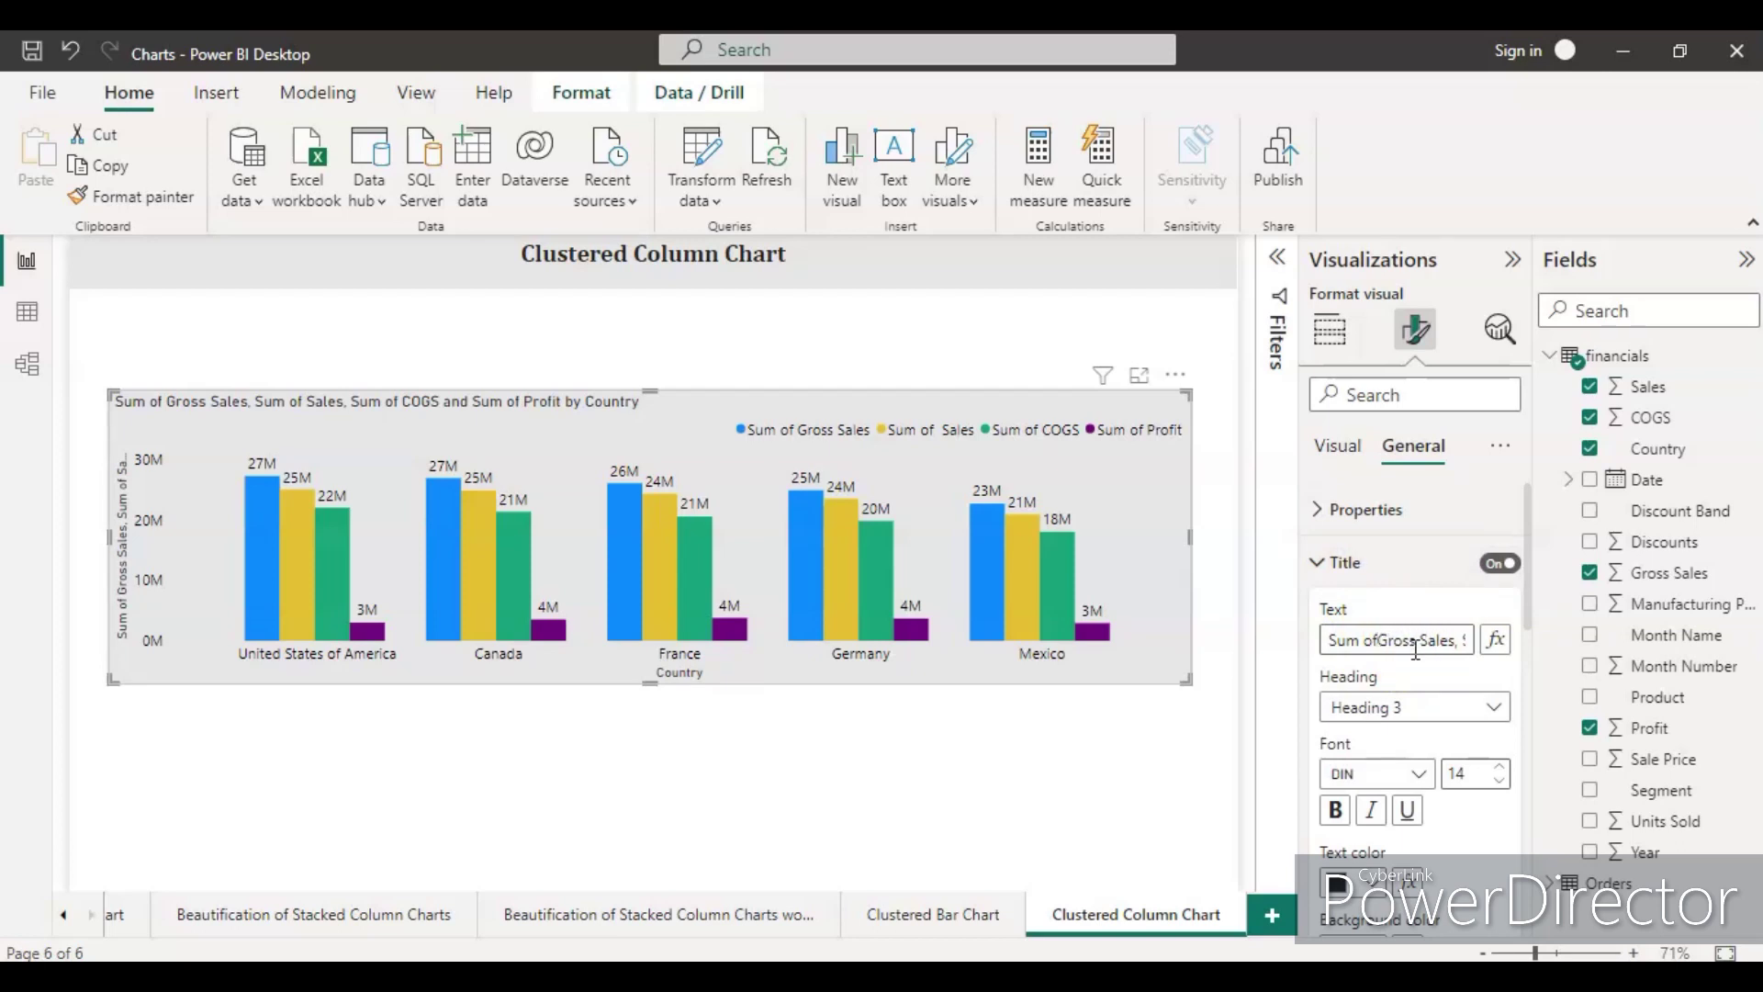
pyautogui.press('BackSpace')
pyautogui.press('BackSpace')
pyautogui.press('BackSpace')
pyautogui.press('BackSpace')
pyautogui.press('BackSpace')
pyautogui.press('BackSpace')
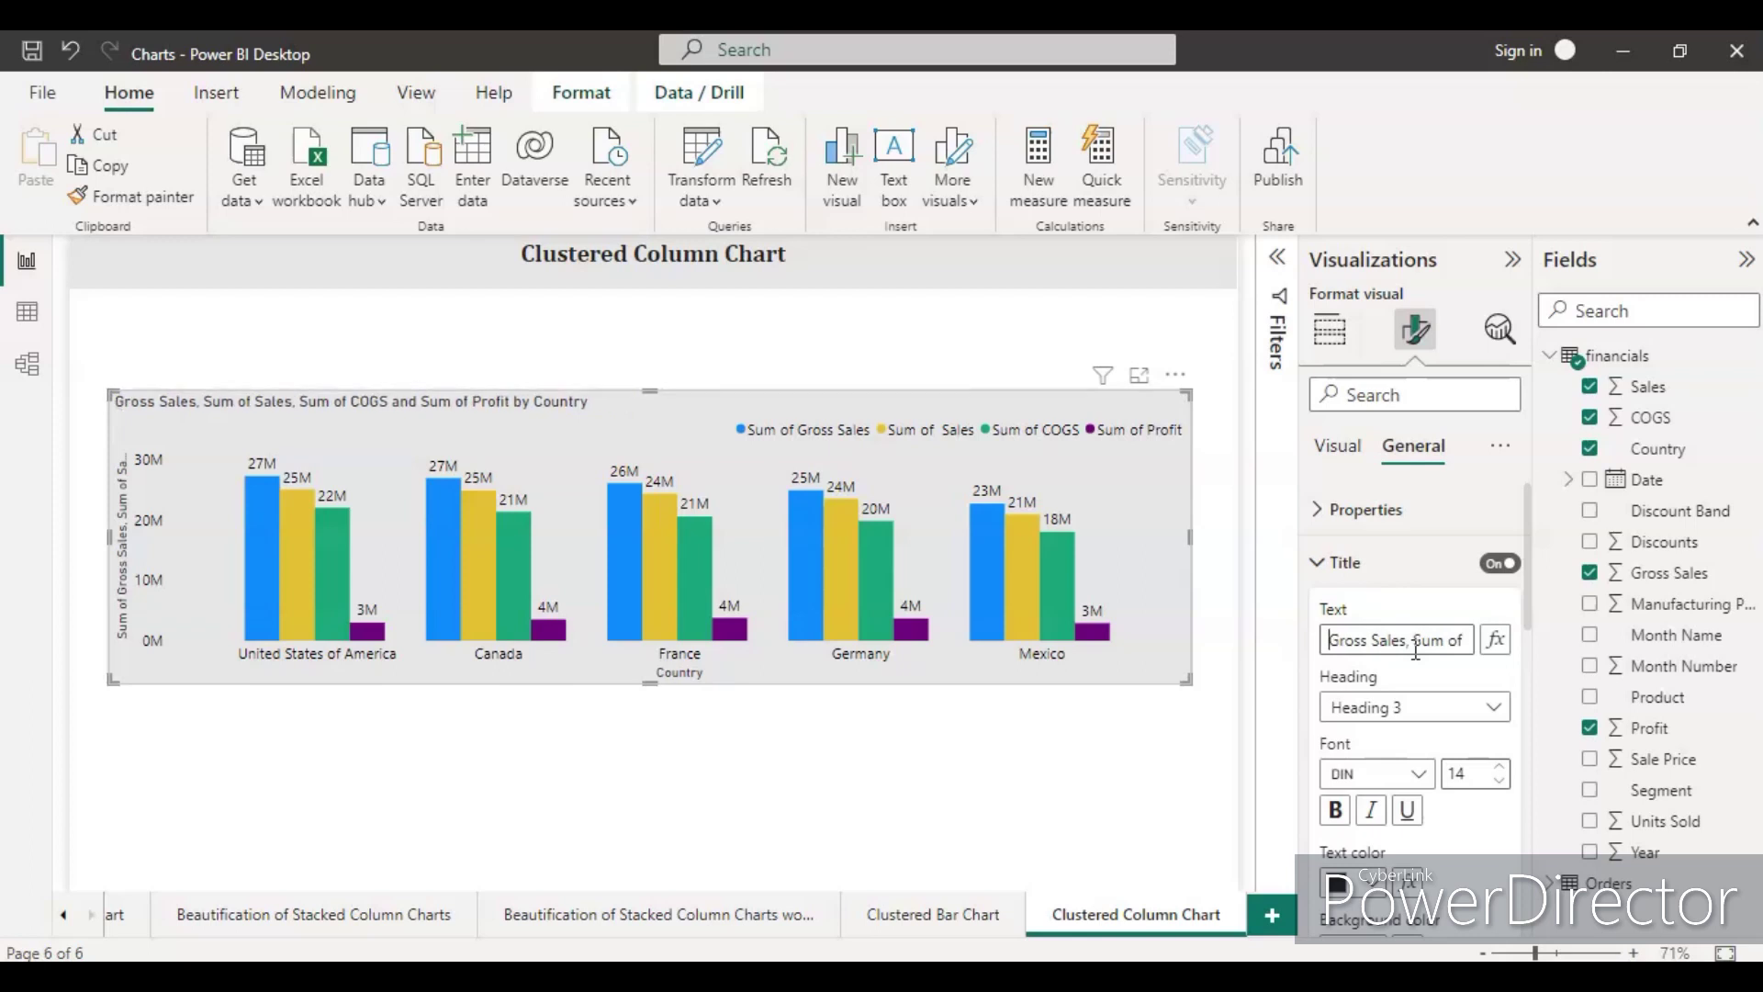
pyautogui.write('Comparison between')
# Step: Delete 'Sum of' before Sales, COGS and Profit in the title and apply it
pyautogui.press('Right')
pyautogui.press('Right')
pyautogui.press('Right')
pyautogui.press('Right')
pyautogui.press('Right')
pyautogui.press('Right')
pyautogui.press('Right')
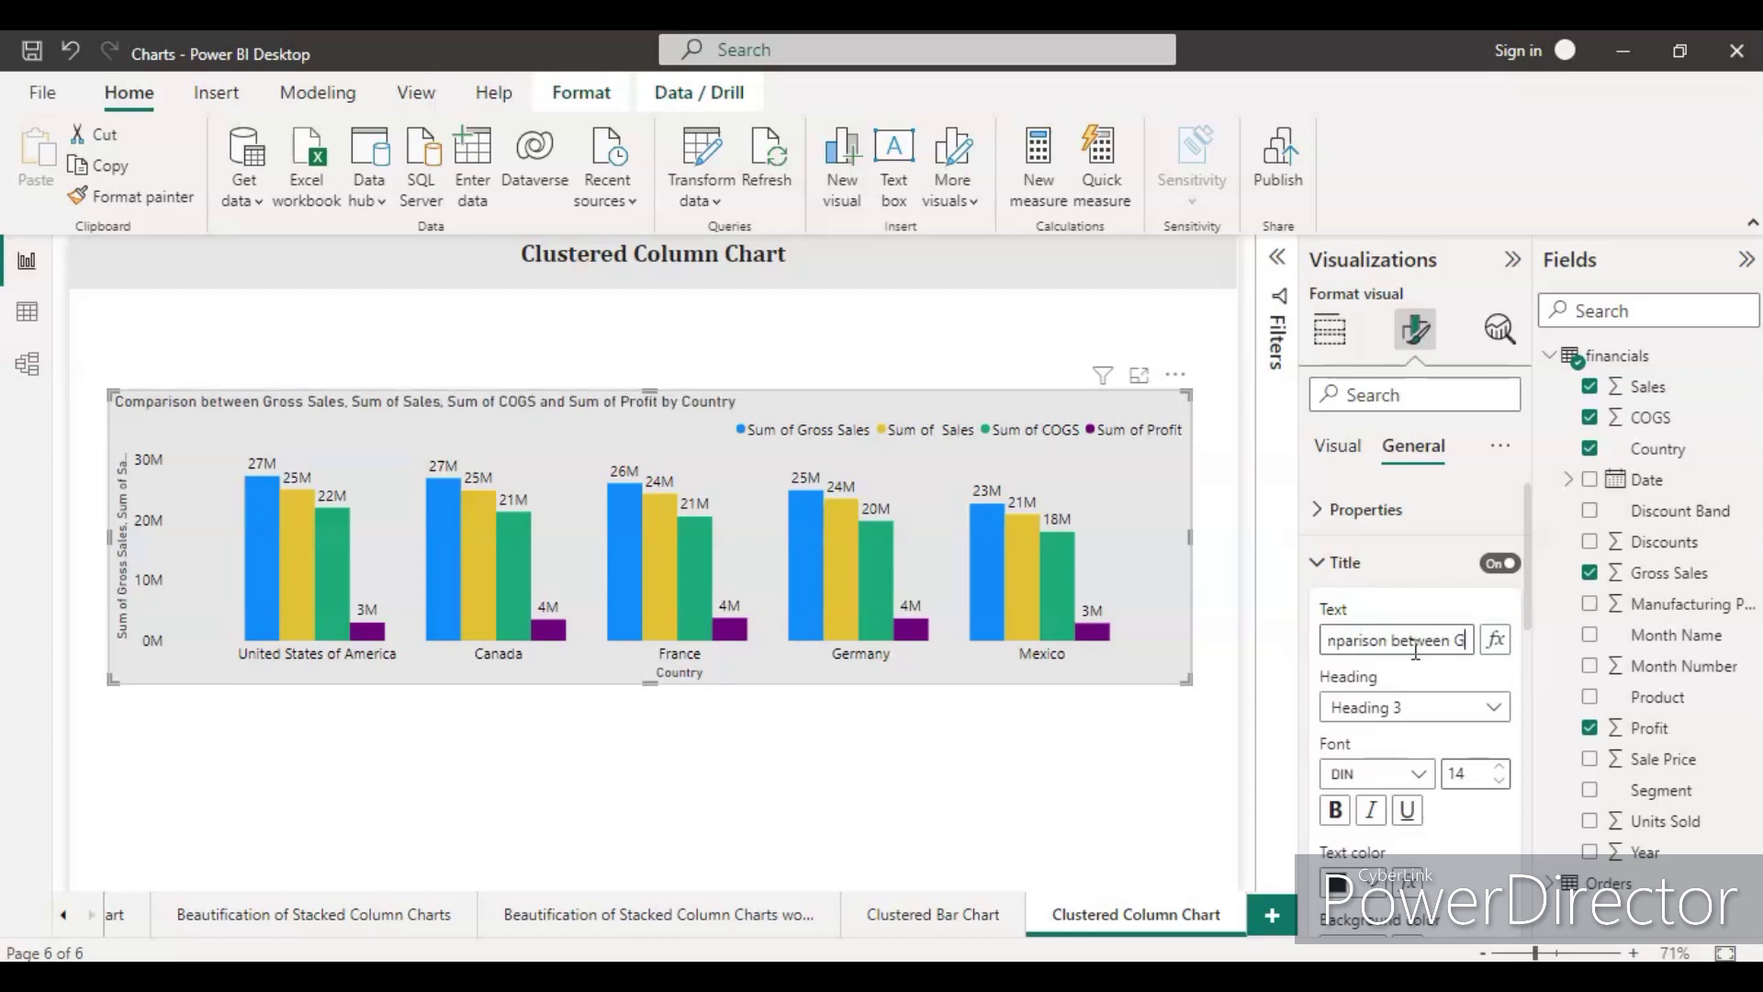
pyautogui.press('Right')
pyautogui.press('Right')
pyautogui.press('Right')
pyautogui.press('Right')
pyautogui.press('Right')
pyautogui.press('Right')
pyautogui.press('Right')
pyautogui.press('Right')
pyautogui.hotkey('shift', 'Right')
pyautogui.hotkey('shift', 'Right')
pyautogui.hotkey('shift', 'Right')
pyautogui.hotkey('shift', 'Right')
pyautogui.hotkey('shift', 'Right')
pyautogui.hotkey('shift', 'Right')
pyautogui.hotkey('shift', 'Right')
pyautogui.hotkey('shift', 'Right')
pyautogui.hotkey('shift', 'Right')
pyautogui.hotkey('shift', 'Left')
pyautogui.hotkey('shift', 'Left')
pyautogui.press('BackSpace')
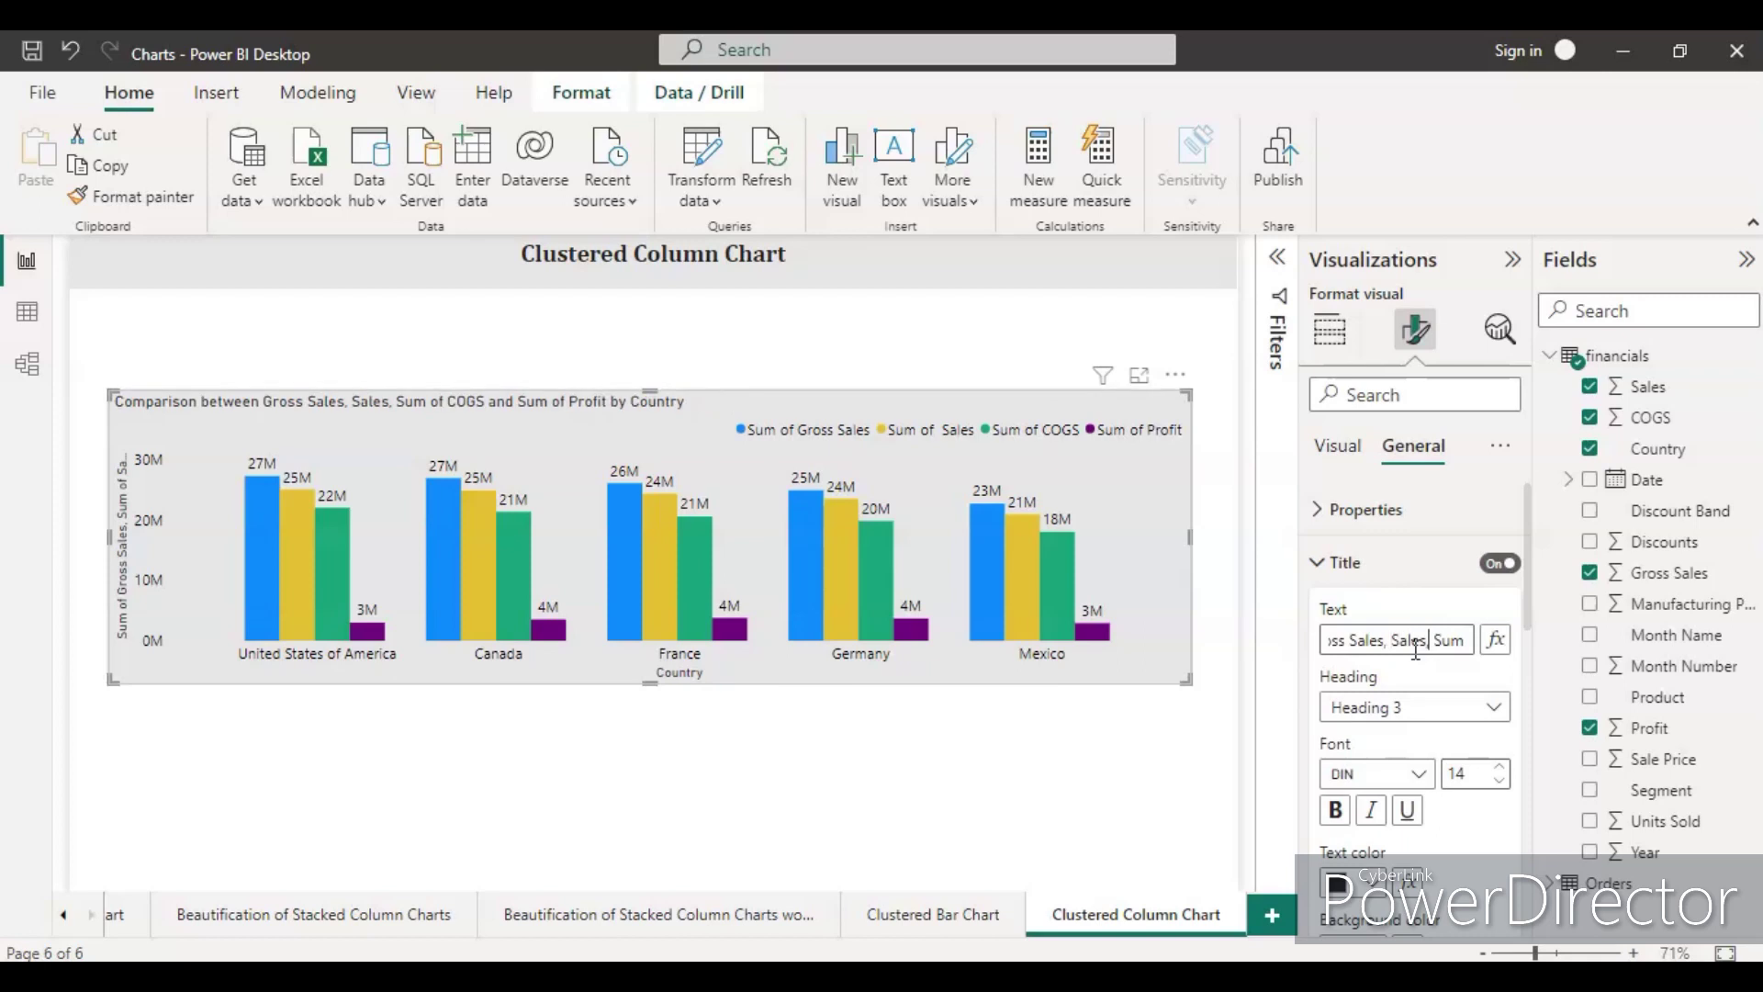
pyautogui.hotkey('shift', 'Right')
pyautogui.hotkey('shift', 'Right')
pyautogui.hotkey('shift', 'Right')
pyautogui.hotkey('shift', 'Right')
pyautogui.hotkey('shift', 'Right')
pyautogui.hotkey('shift', 'Right')
pyautogui.hotkey('shift', 'Right')
pyautogui.hotkey('shift', 'Right')
pyautogui.hotkey('shift', 'Right')
pyautogui.hotkey('shift', 'Left')
pyautogui.hotkey('shift', 'Left')
pyautogui.press('BackSpace')
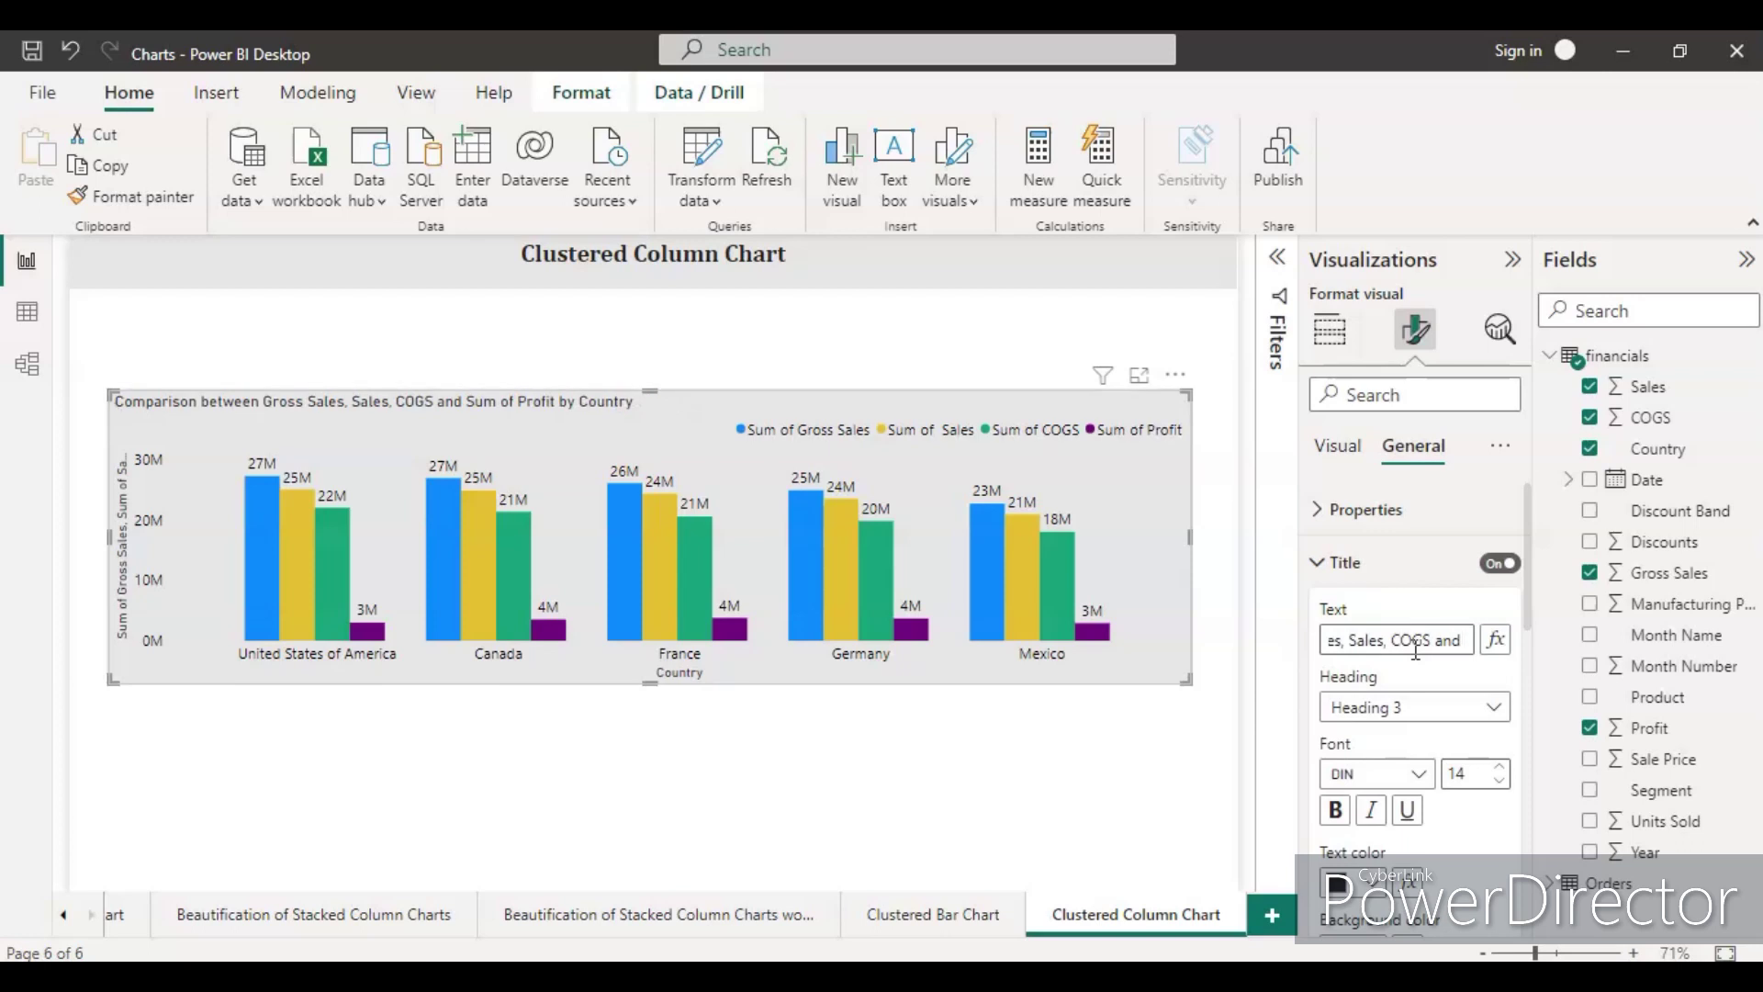
pyautogui.hotkey('shift', 'Right')
pyautogui.hotkey('shift', 'Right')
pyautogui.hotkey('shift', 'Right')
pyautogui.hotkey('shift', 'Right')
pyautogui.hotkey('shift', 'Right')
pyautogui.hotkey('shift', 'Right')
pyautogui.hotkey('shift', 'Right')
pyautogui.hotkey('shift', 'Right')
pyautogui.hotkey('shift', 'Right')
pyautogui.hotkey('shift', 'Left')
pyautogui.hotkey('shift', 'Left')
pyautogui.press('BackSpace')
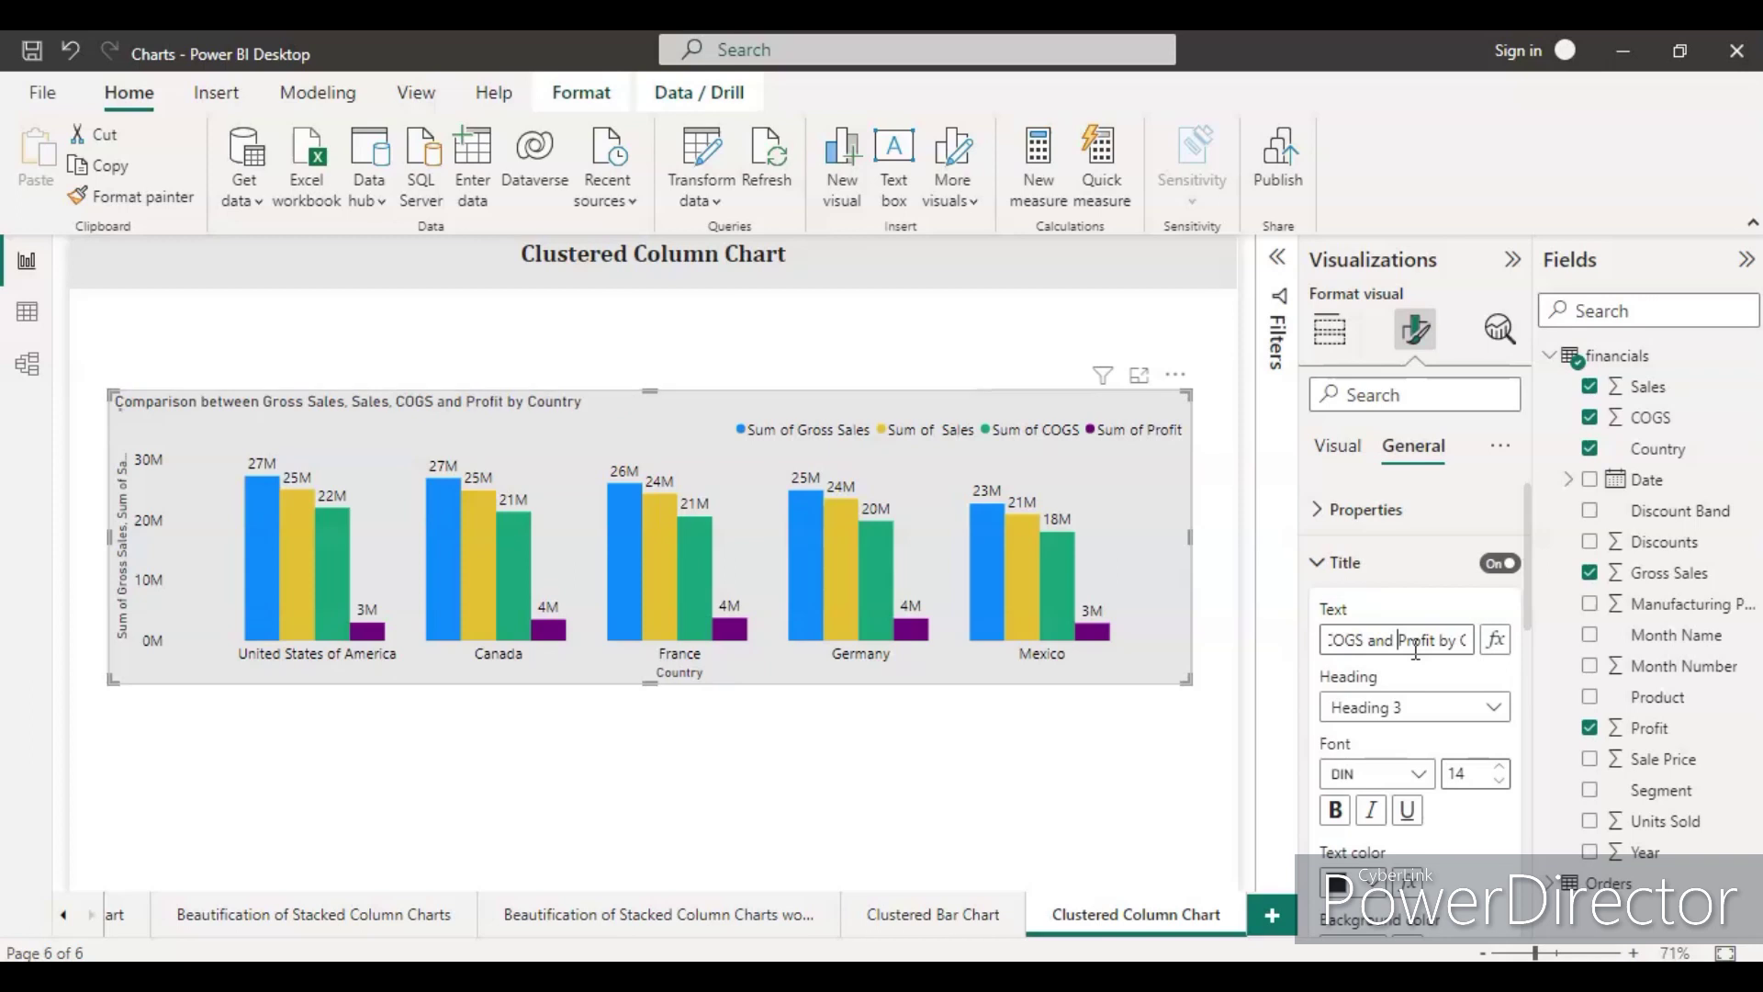
pyautogui.click(1419, 532)
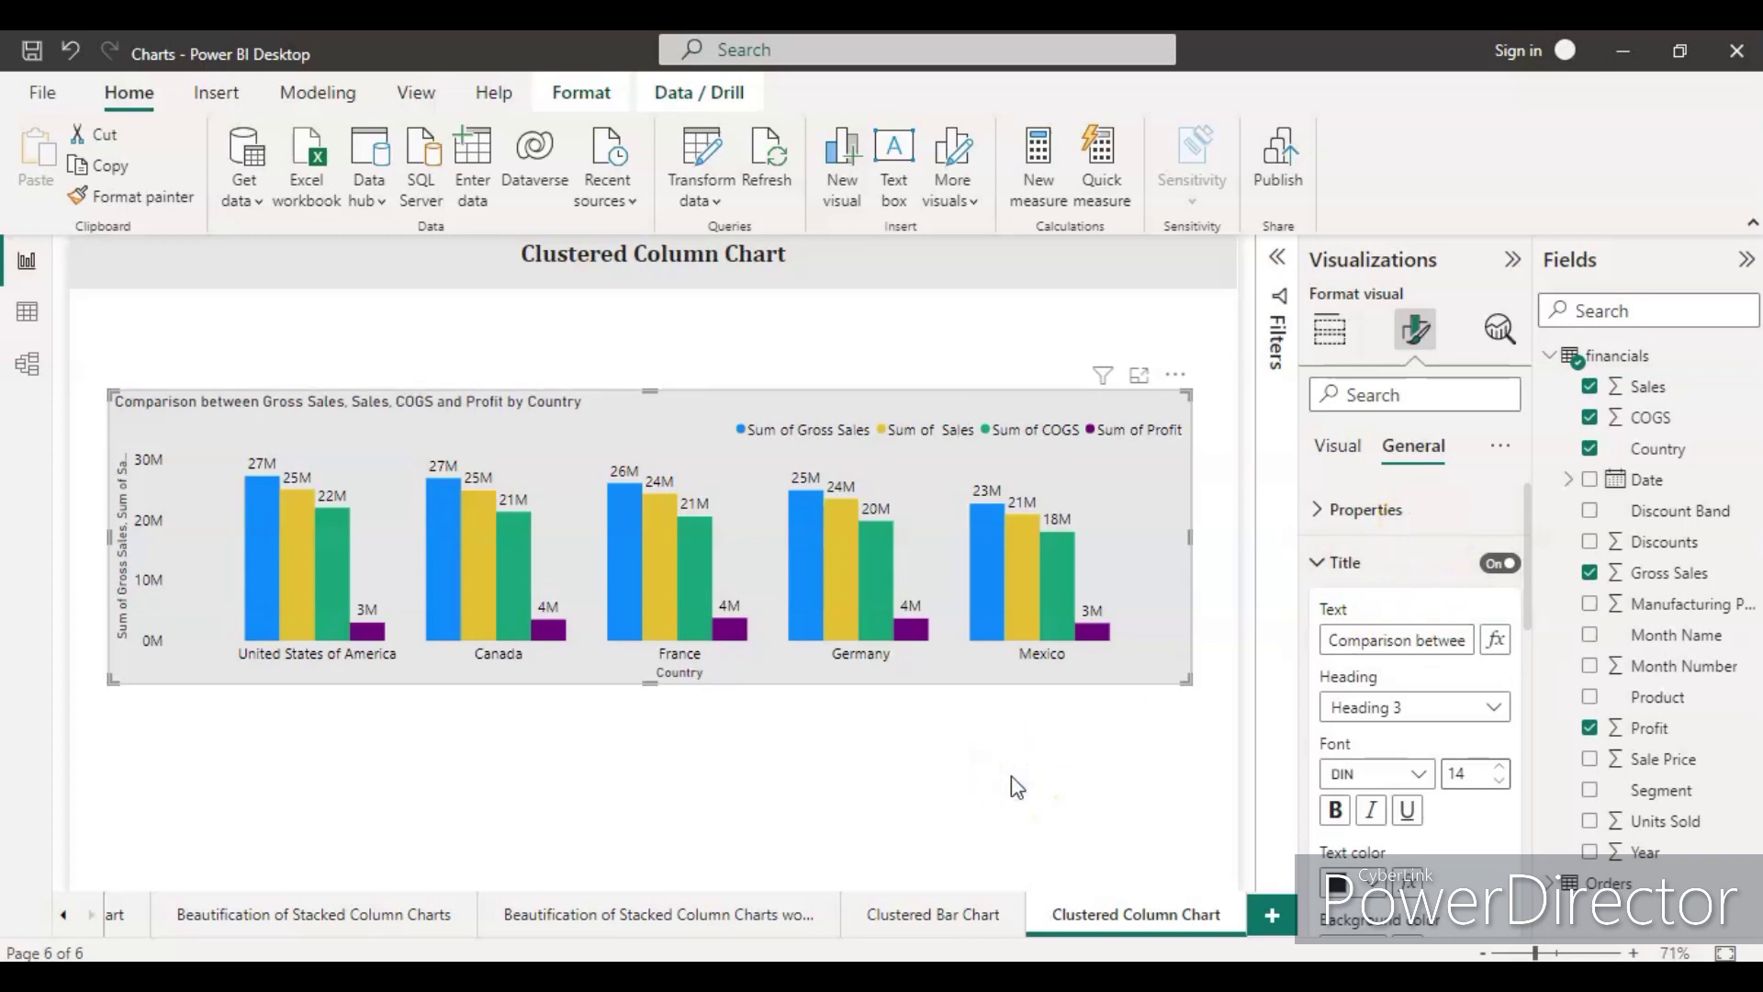
pyautogui.click(1007, 734)
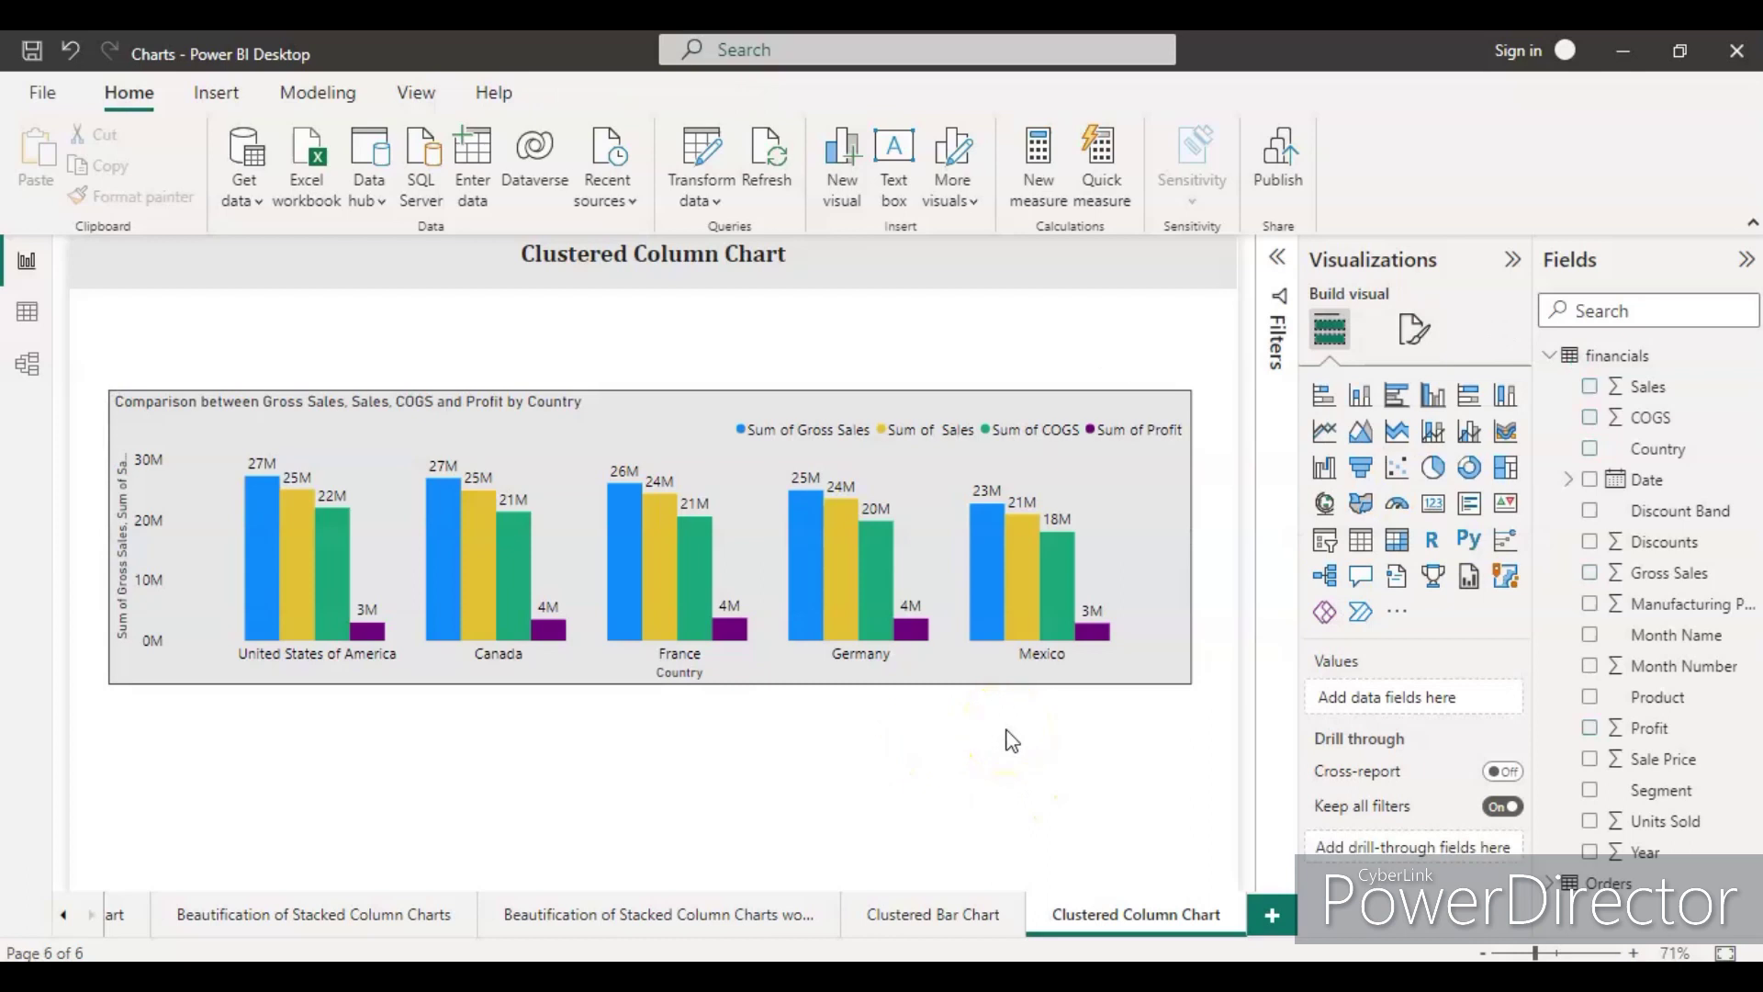